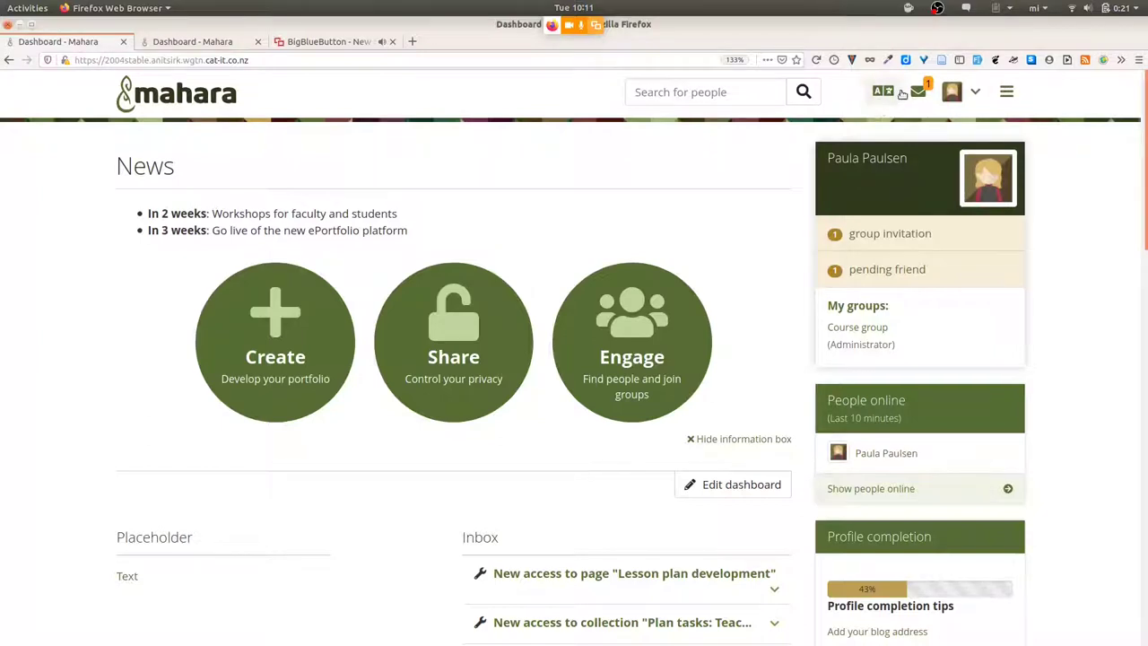
Switch the site's display language to Māori and then to Japanese (日本語)
left_click(889, 93)
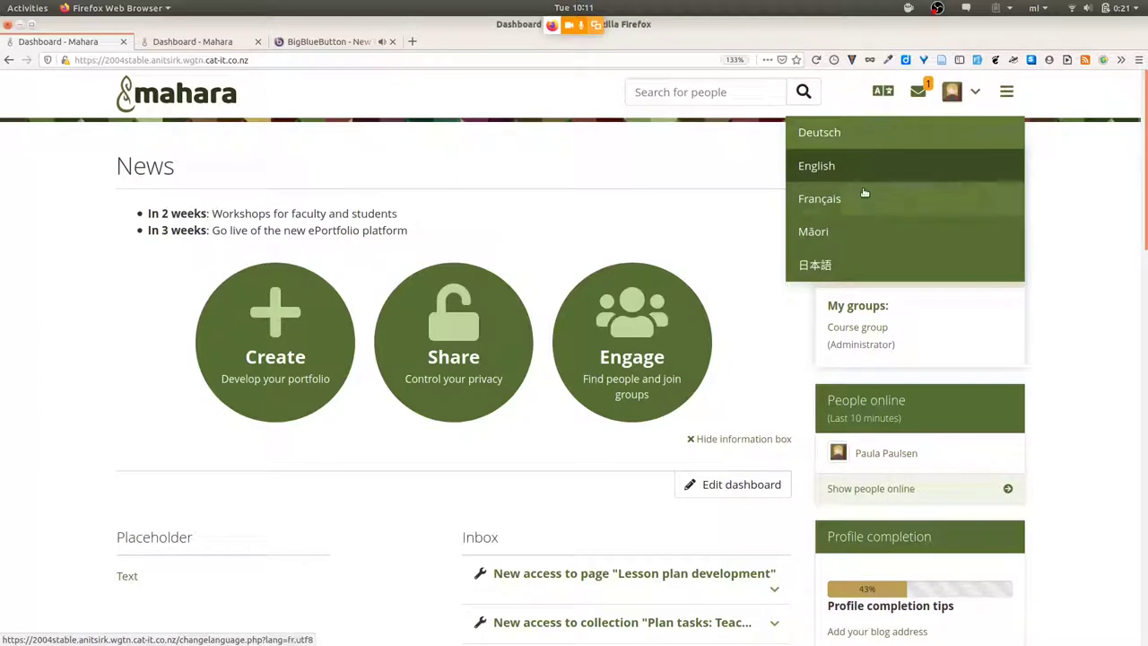
left_click(853, 230)
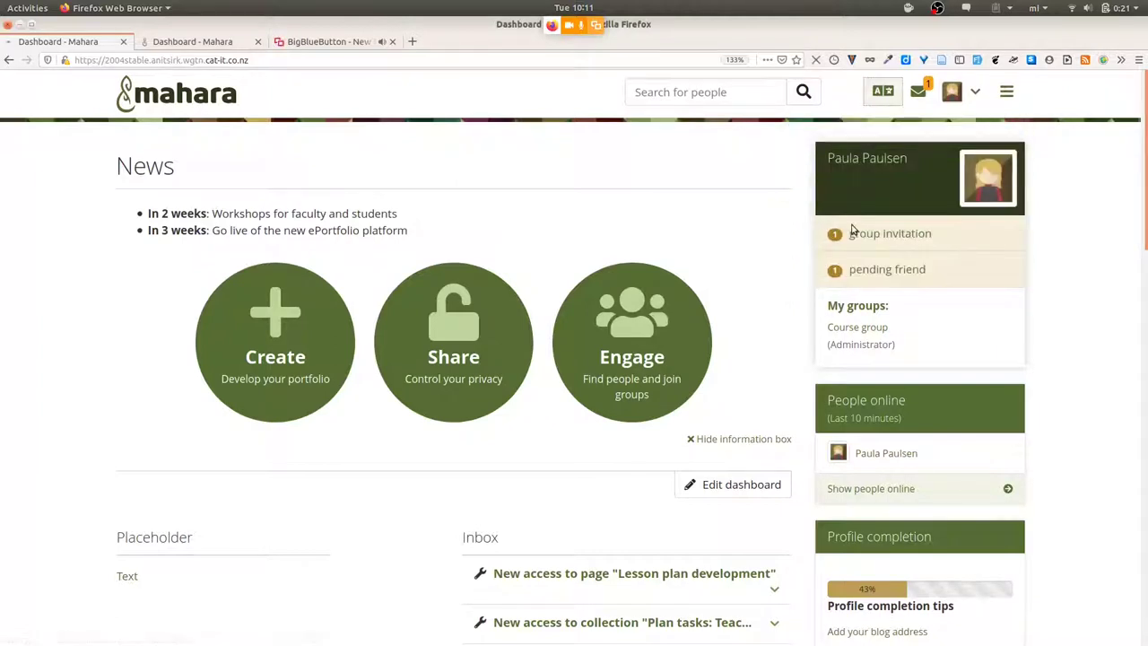
left_click(887, 94)
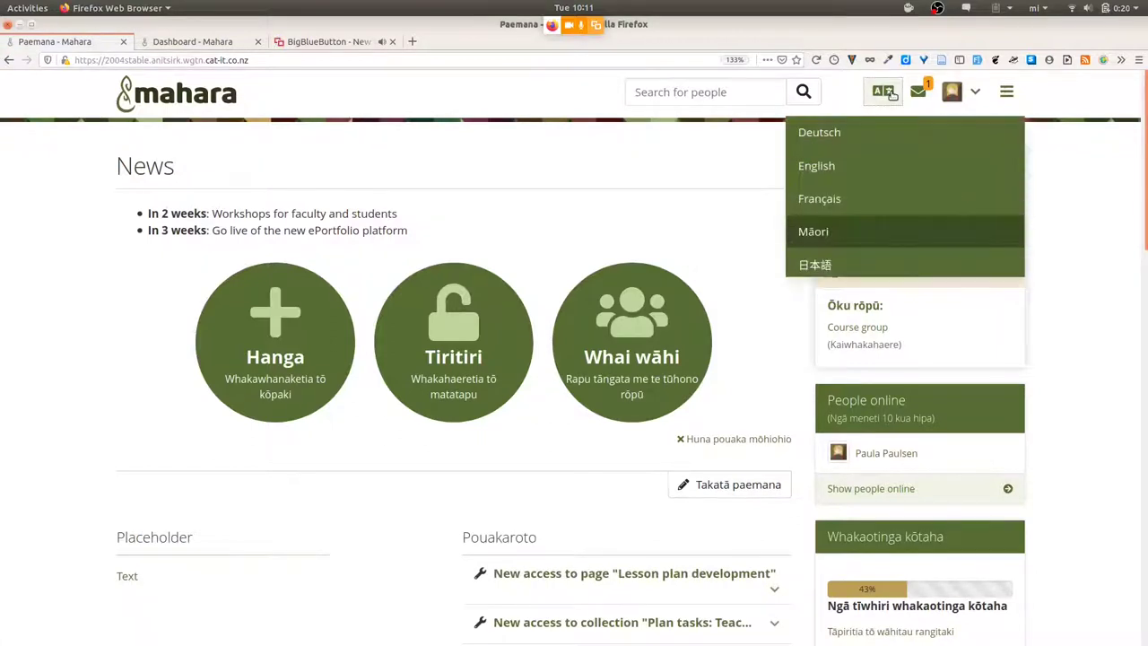
left_click(838, 265)
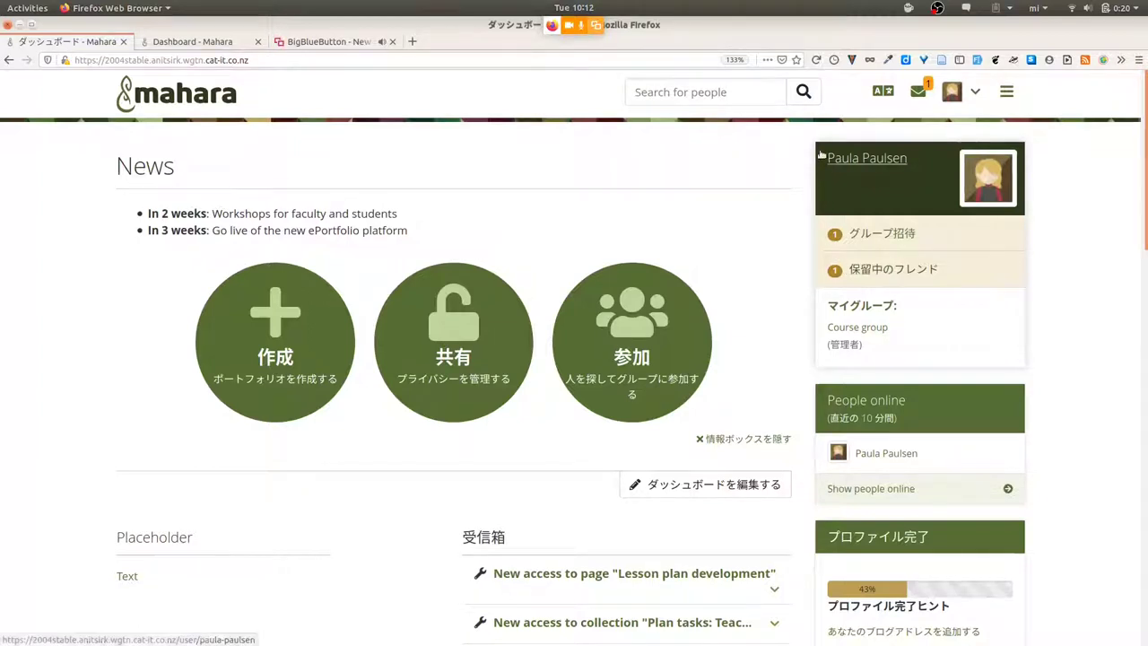
Switch the site's display language to Deutsch and then back to English
left_click(883, 92)
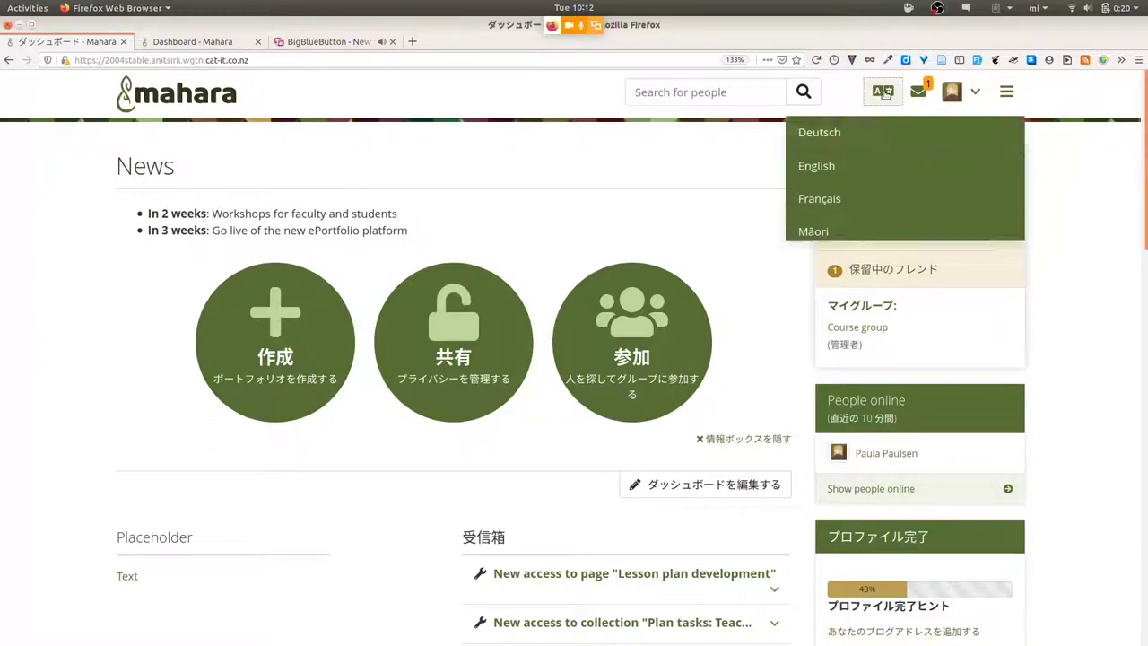
left_click(818, 132)
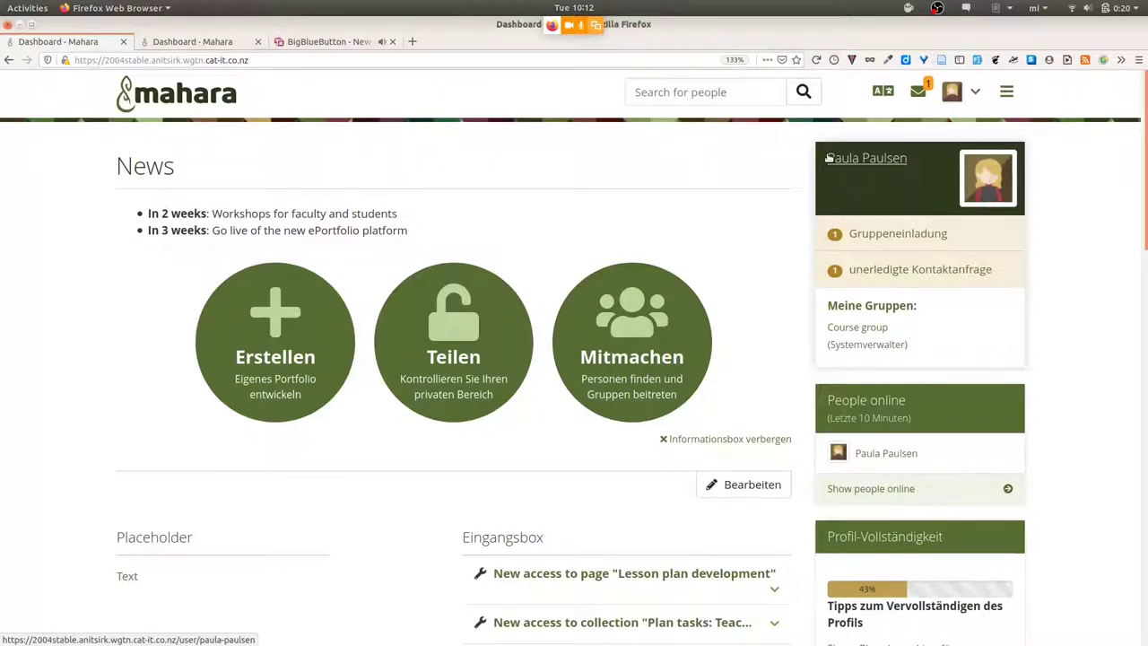
left_click(884, 93)
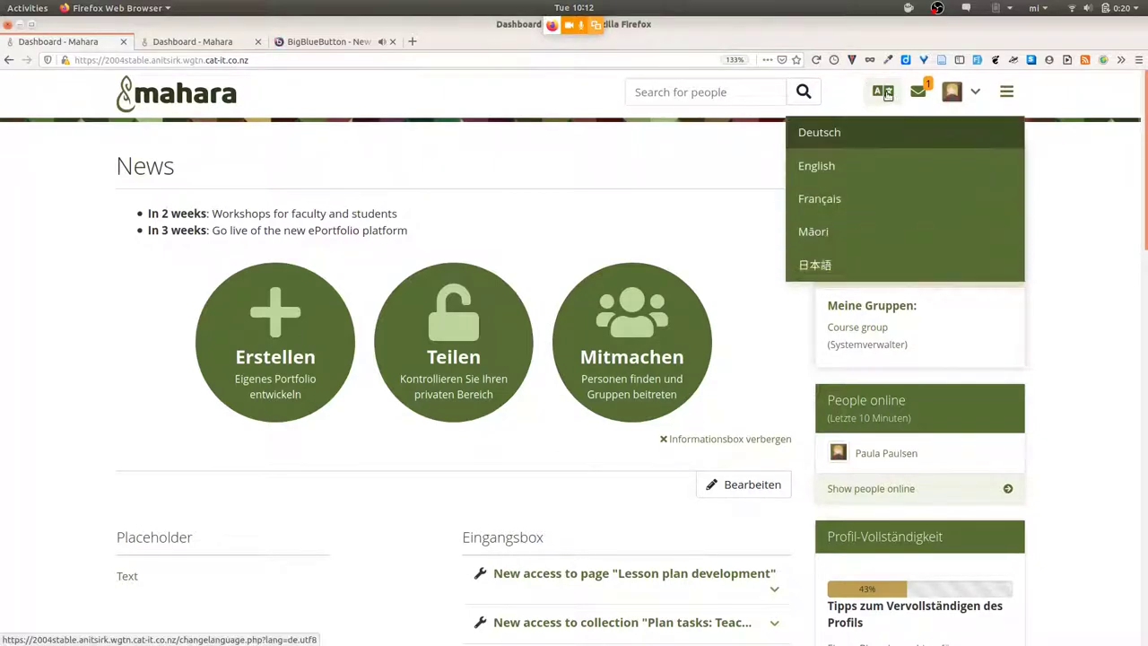
left_click(864, 162)
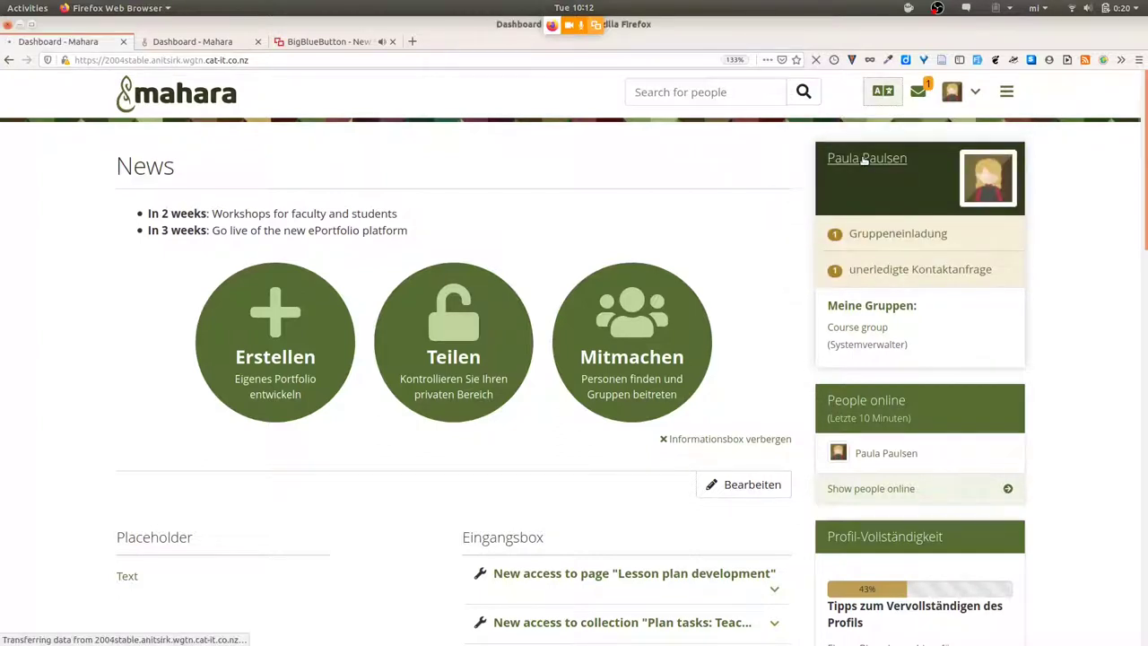
Review the available language choices in the account preferences, then return to the dashboard without changing them
left_click(970, 93)
left_click(913, 232)
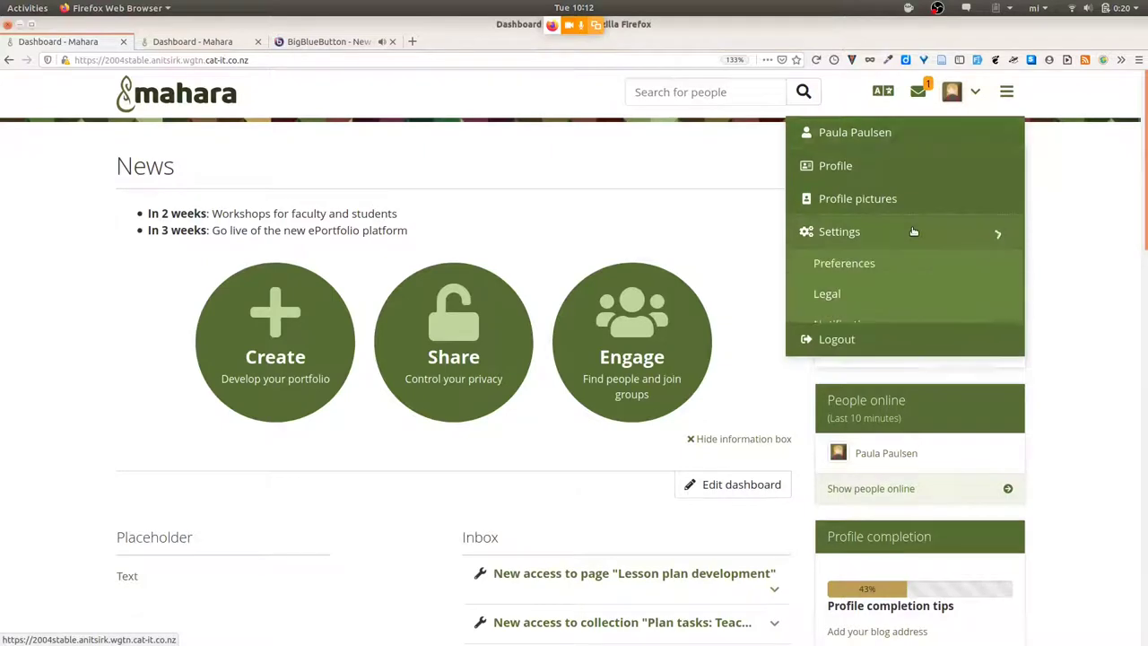
left_click(875, 260)
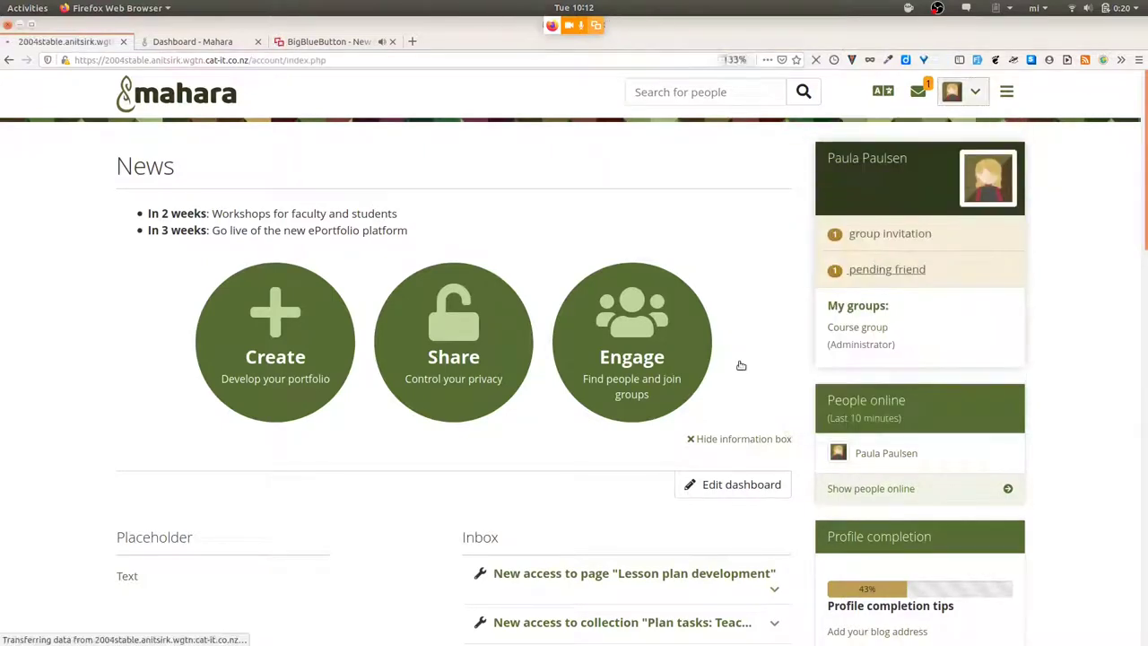
scroll(738, 367, "down", 12)
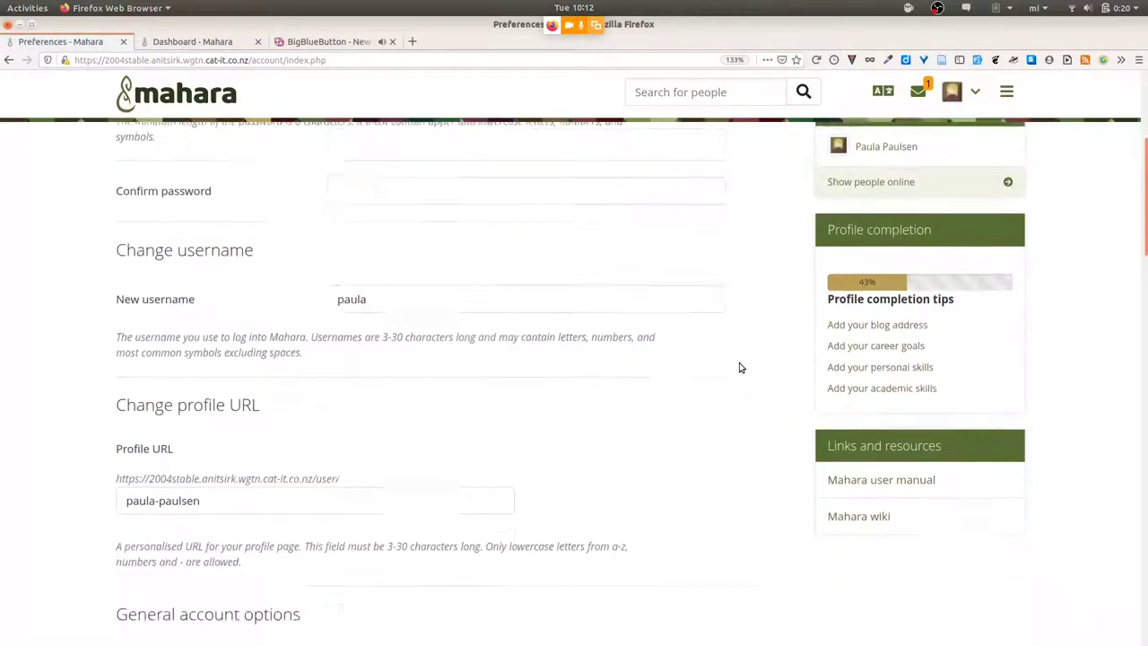
scroll(738, 366, "down", 1)
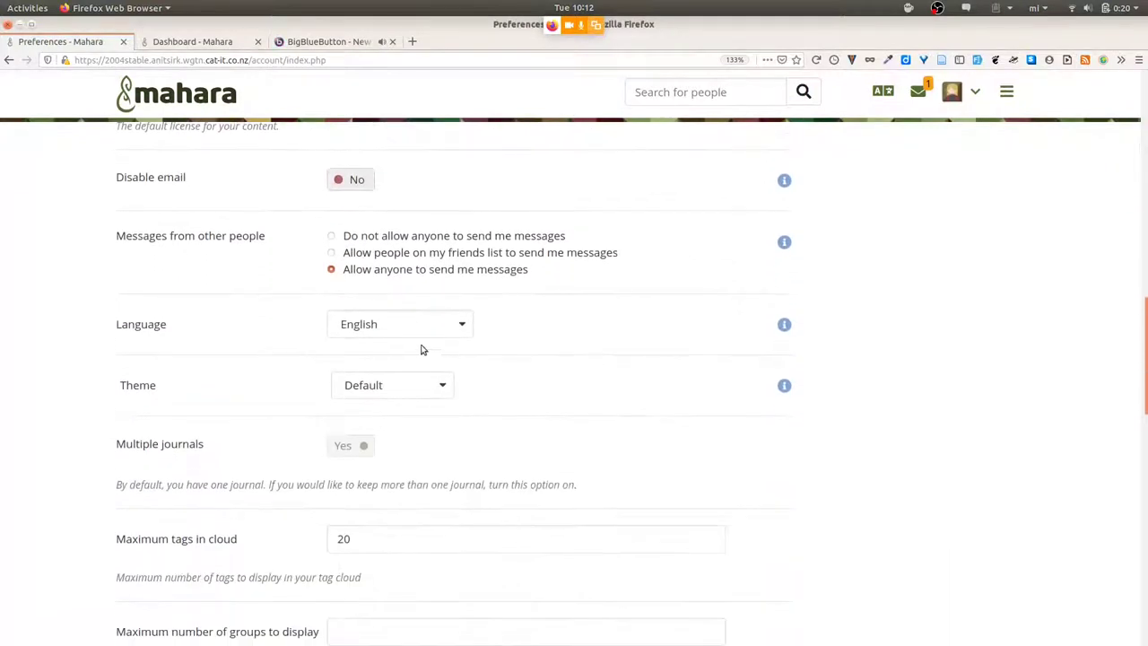
left_click(404, 330)
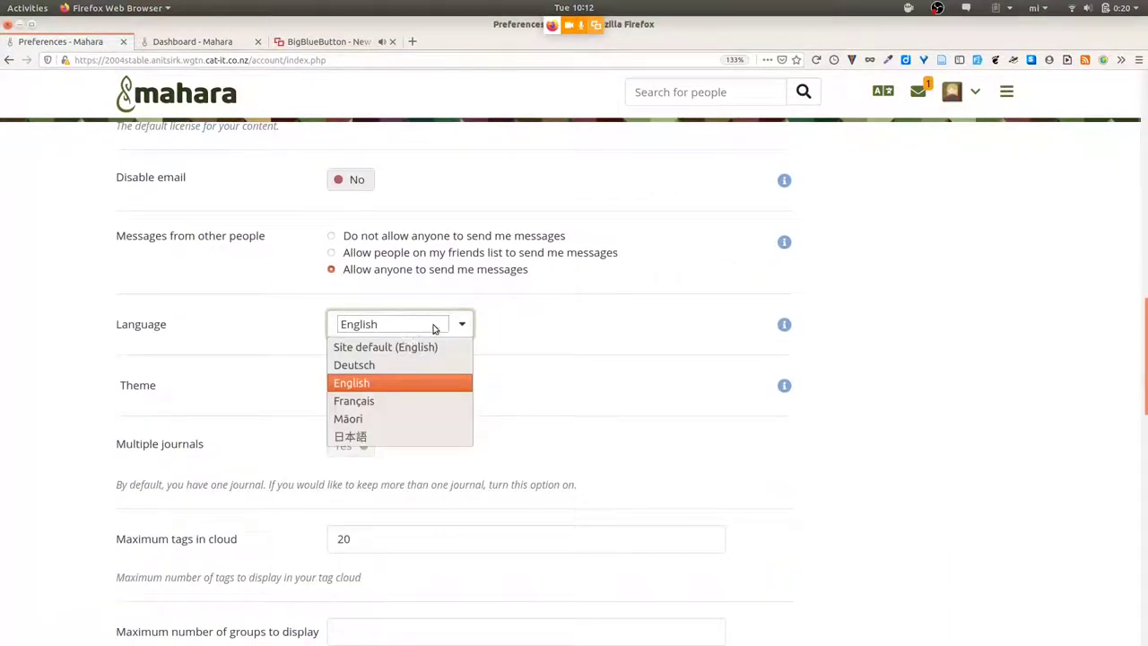
left_click(541, 321)
left_click(196, 105)
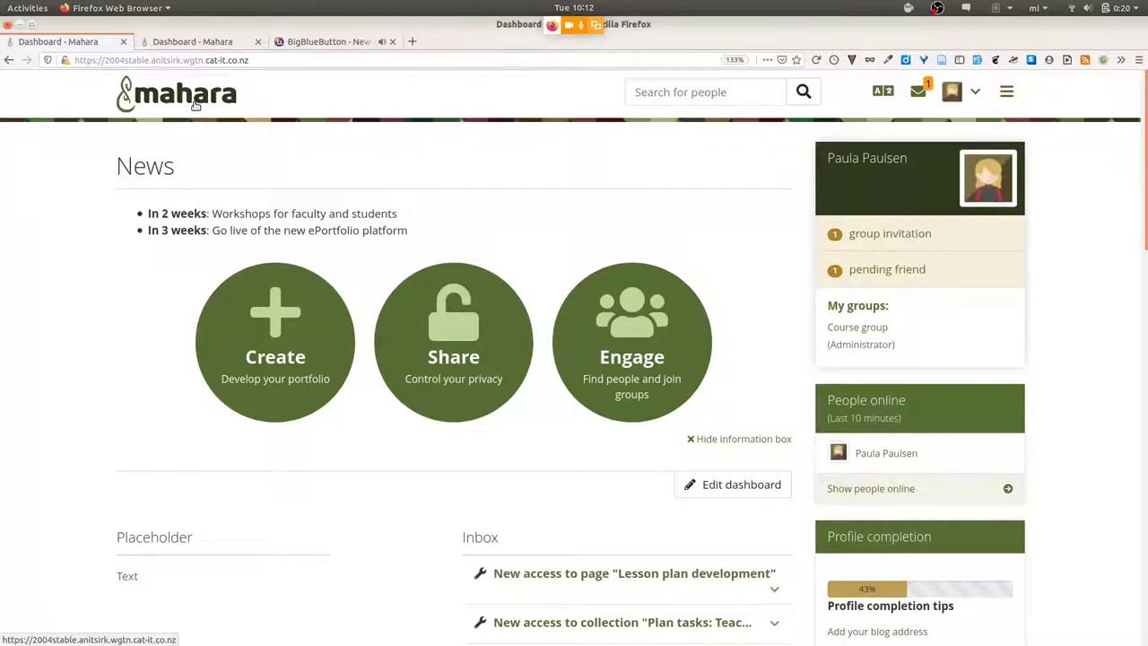
Open the access settings of the portfolio named "Collection" from the "Shared by me" overview
left_click(1012, 101)
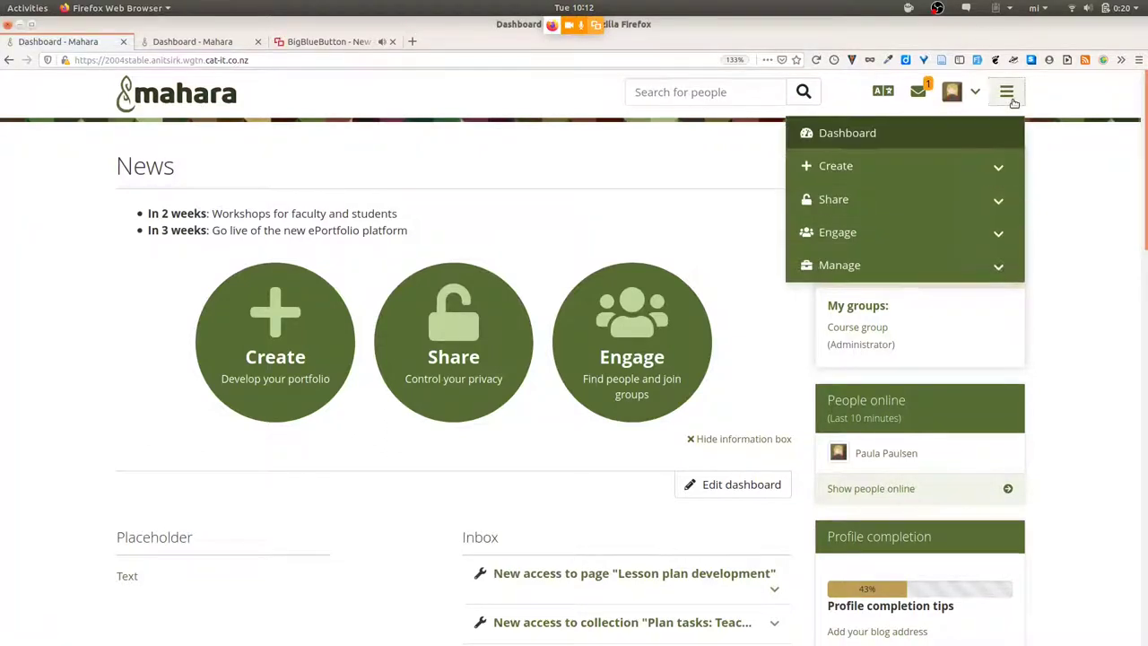
left_click(927, 199)
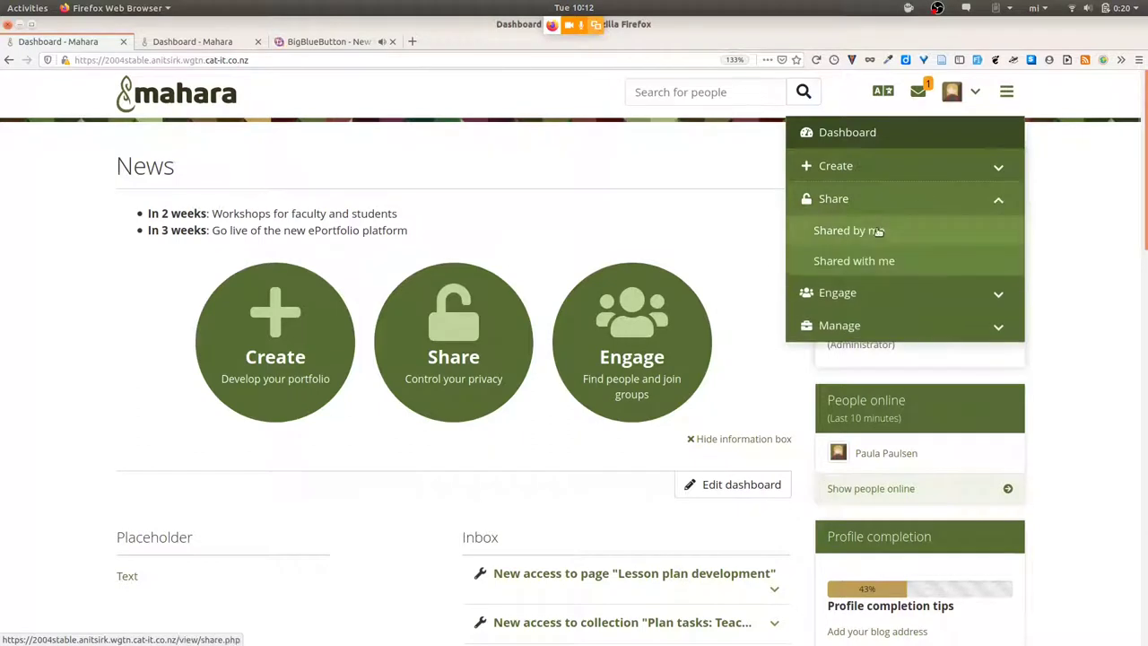
left_click(878, 231)
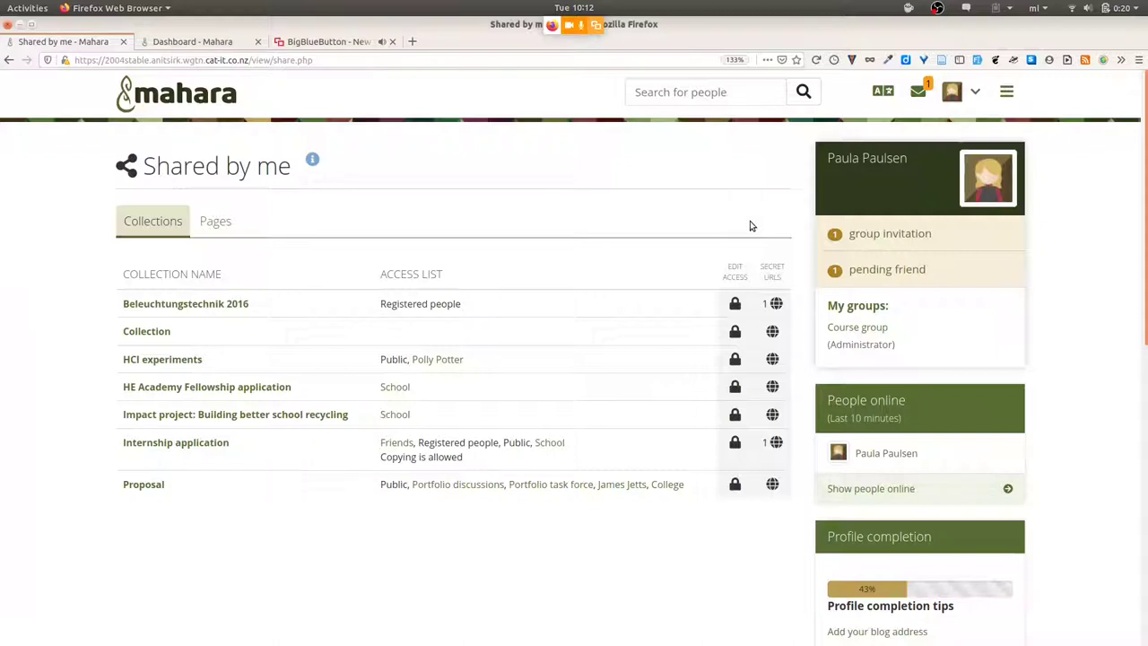
left_click(735, 333)
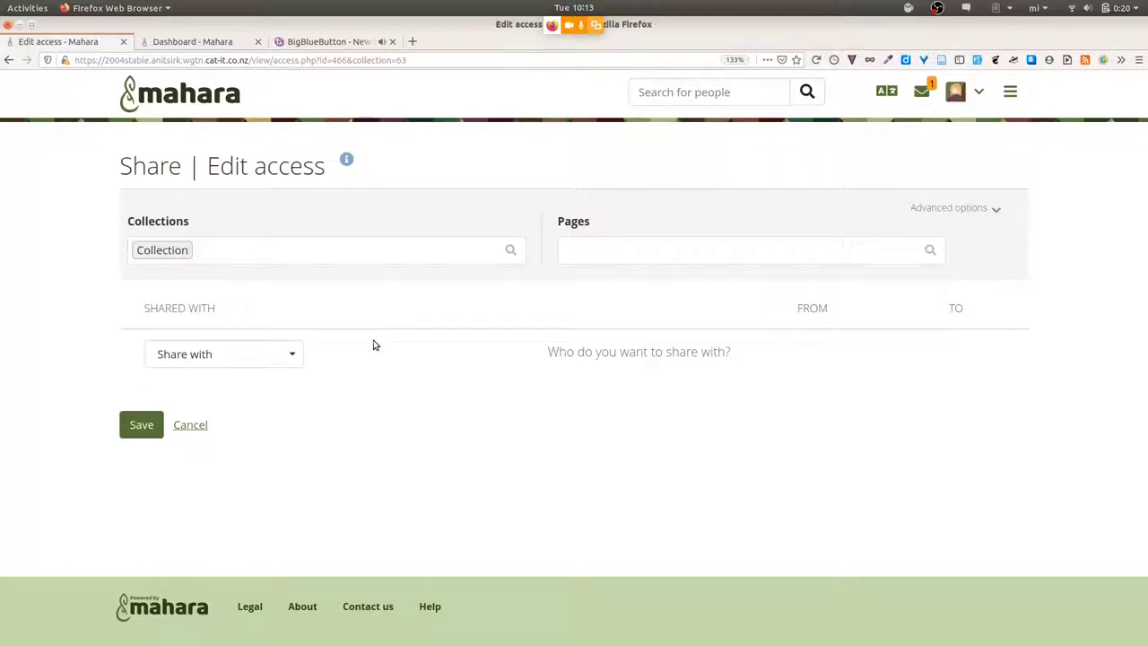
Share the collection with an individual person from the School institution, found by first name, and save the access rules
left_click(255, 354)
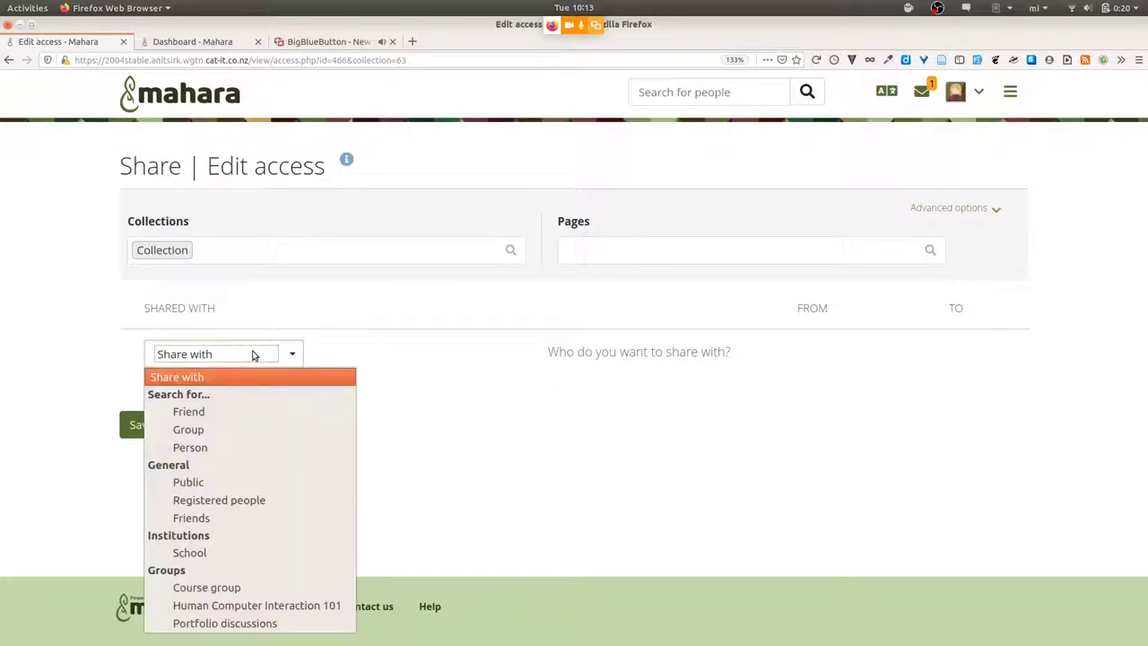
left_click(189, 447)
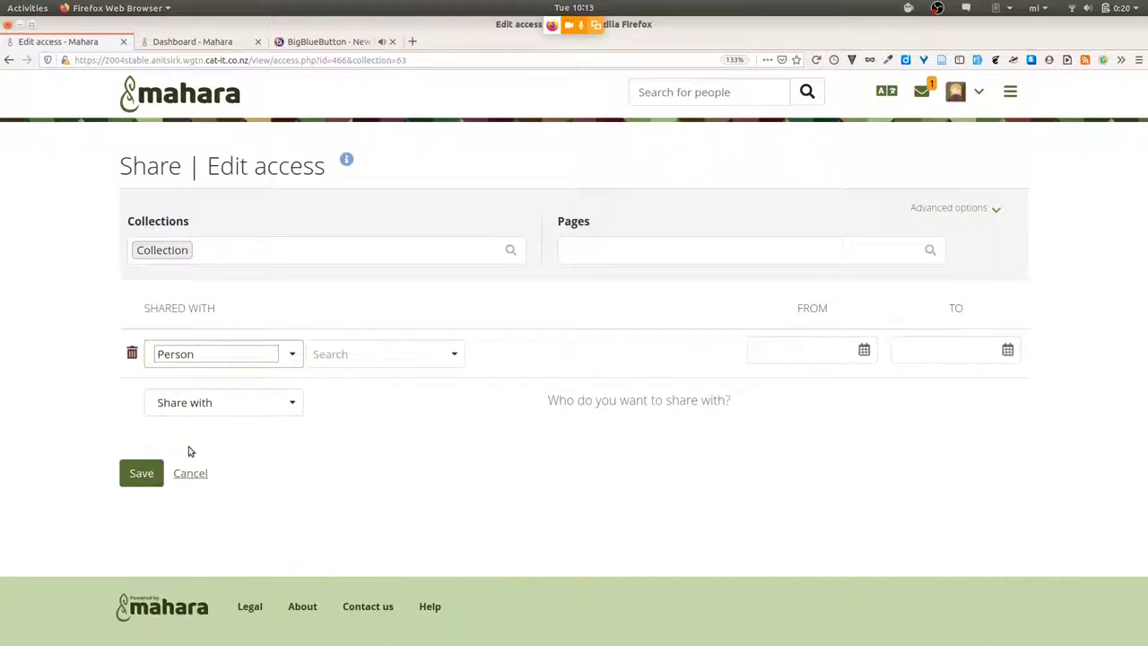
left_click(420, 355)
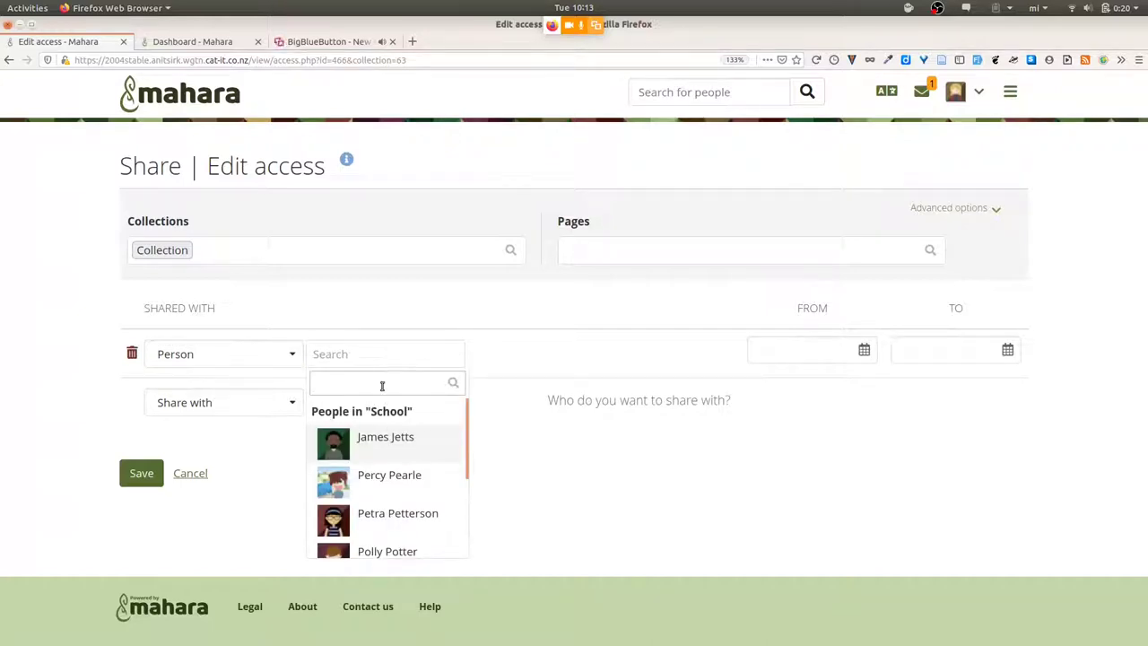
left_click_drag(469, 408, 469, 494)
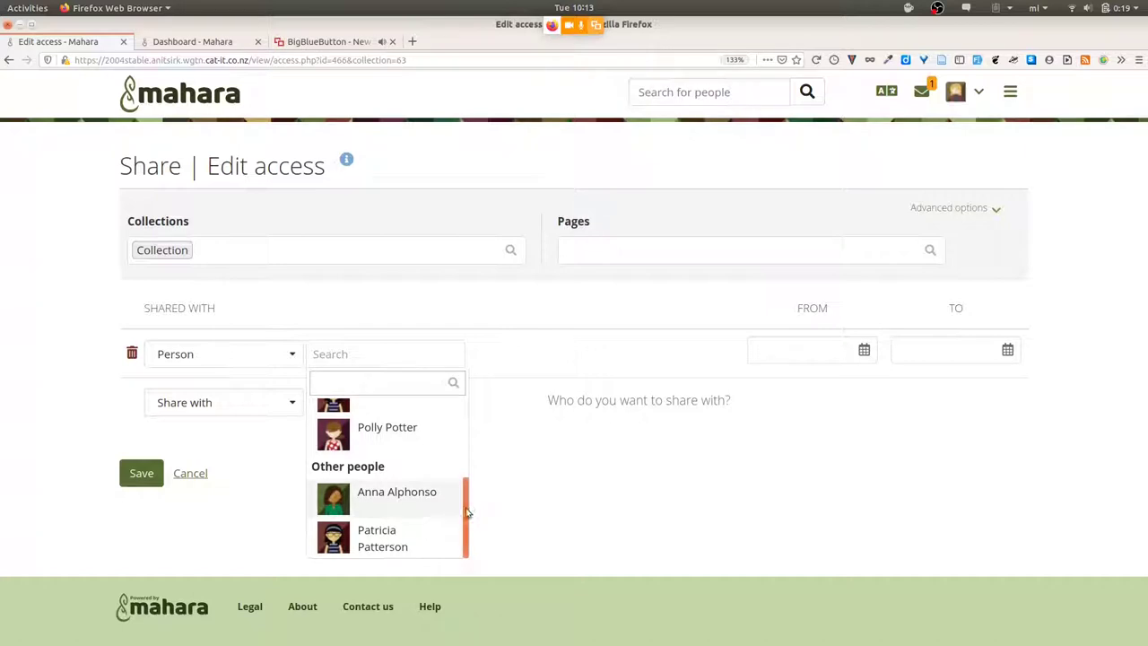
left_click_drag(469, 521, 457, 423)
left_click(382, 382)
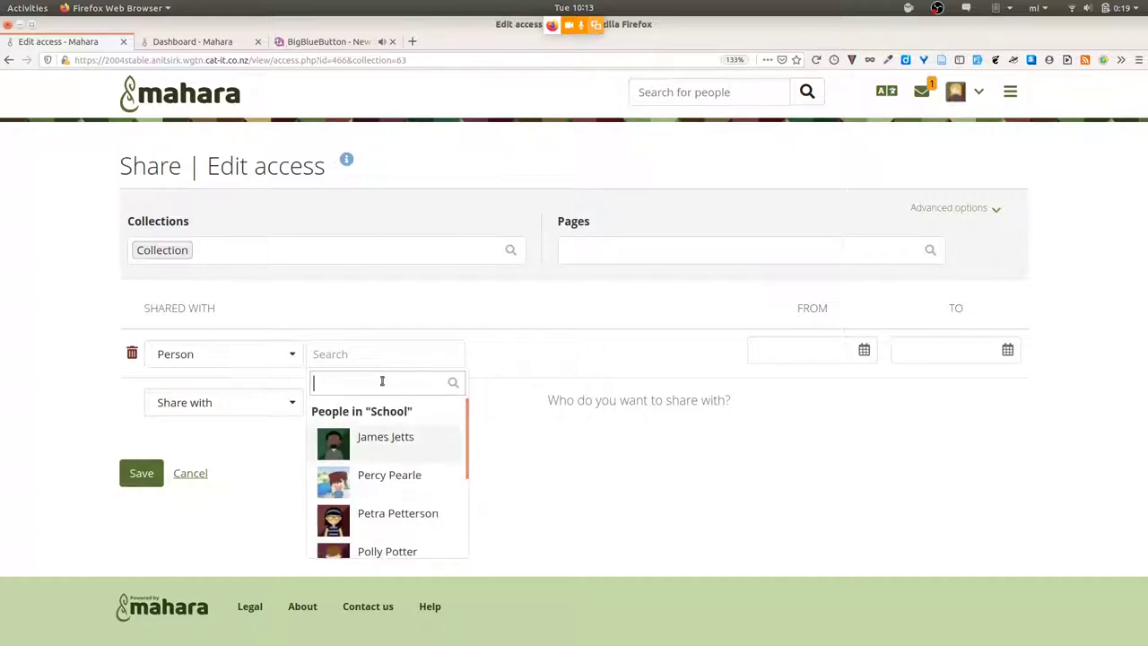
type("jame")
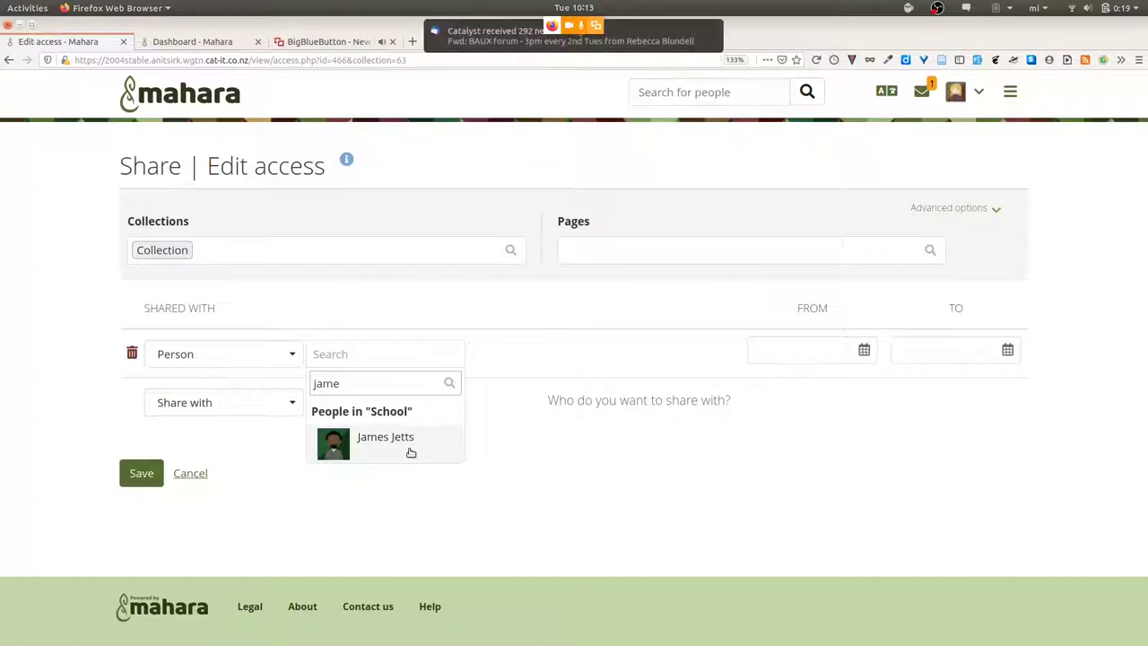
left_click(711, 31)
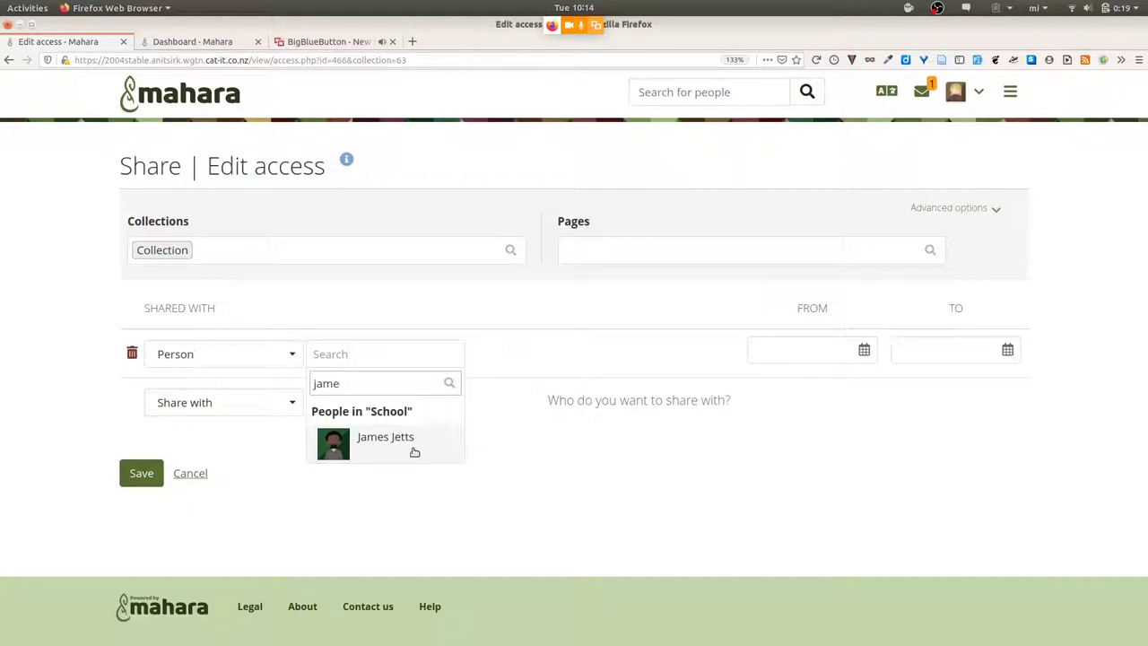
left_click(412, 448)
left_click(137, 475)
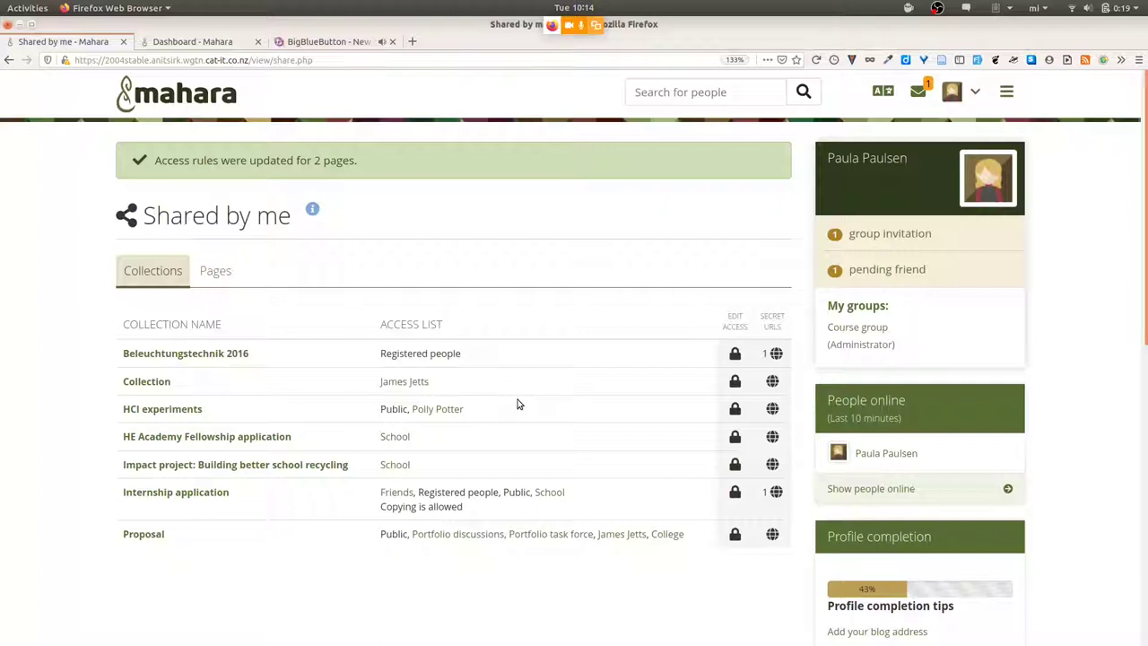
Open the Groups overview in the Engage area
left_click(1006, 93)
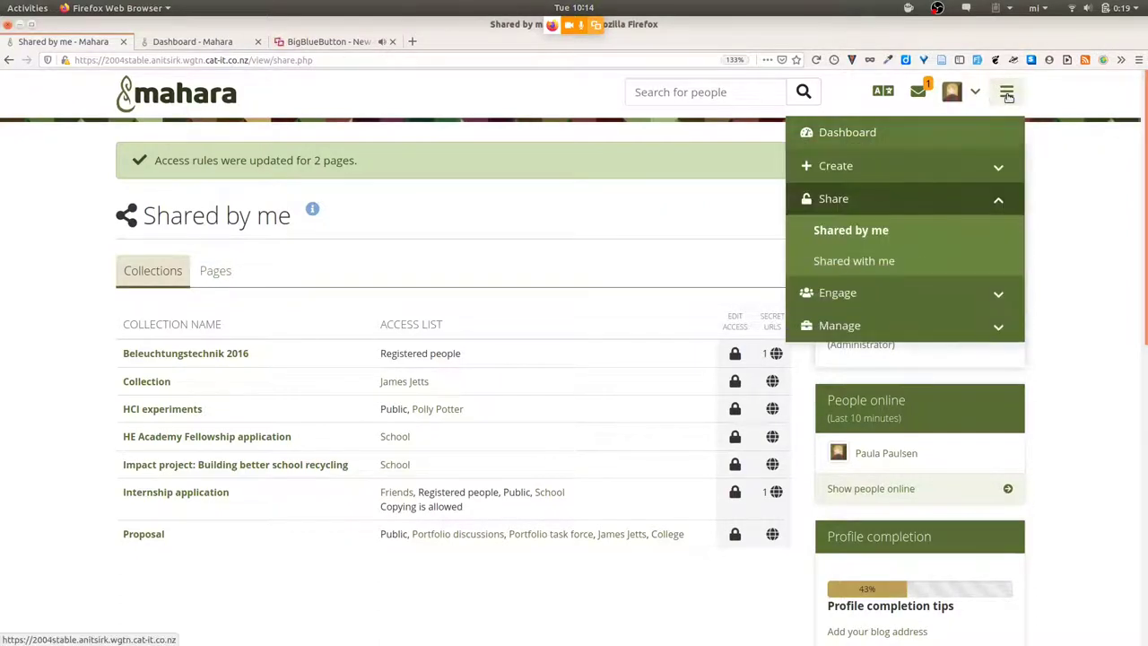
left_click(915, 296)
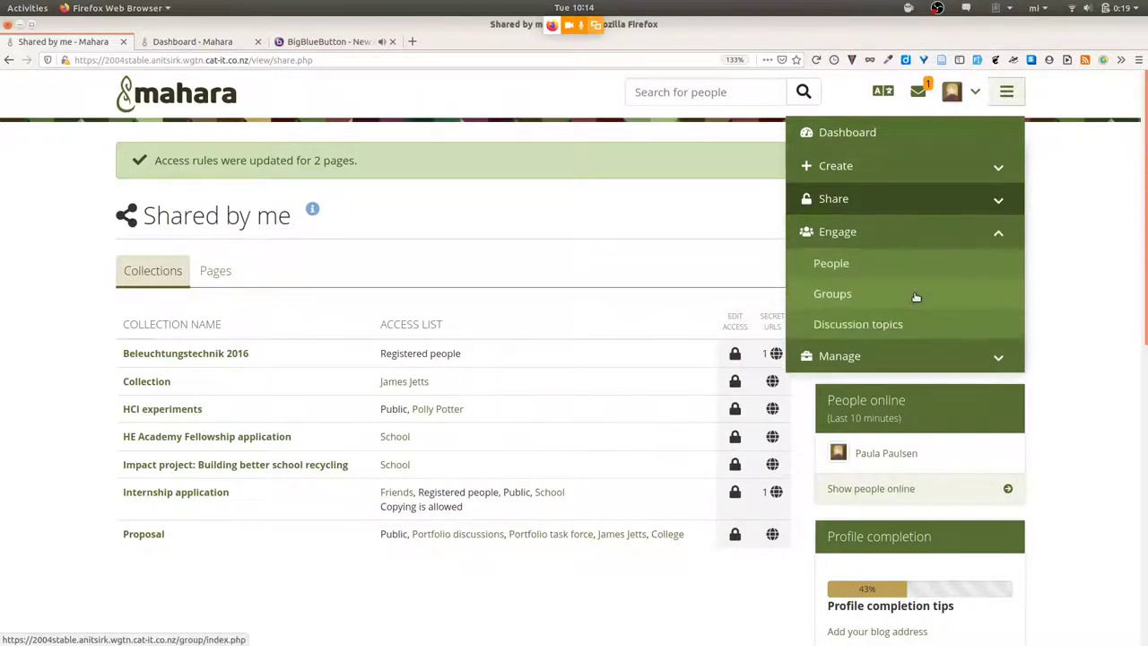
left_click(916, 297)
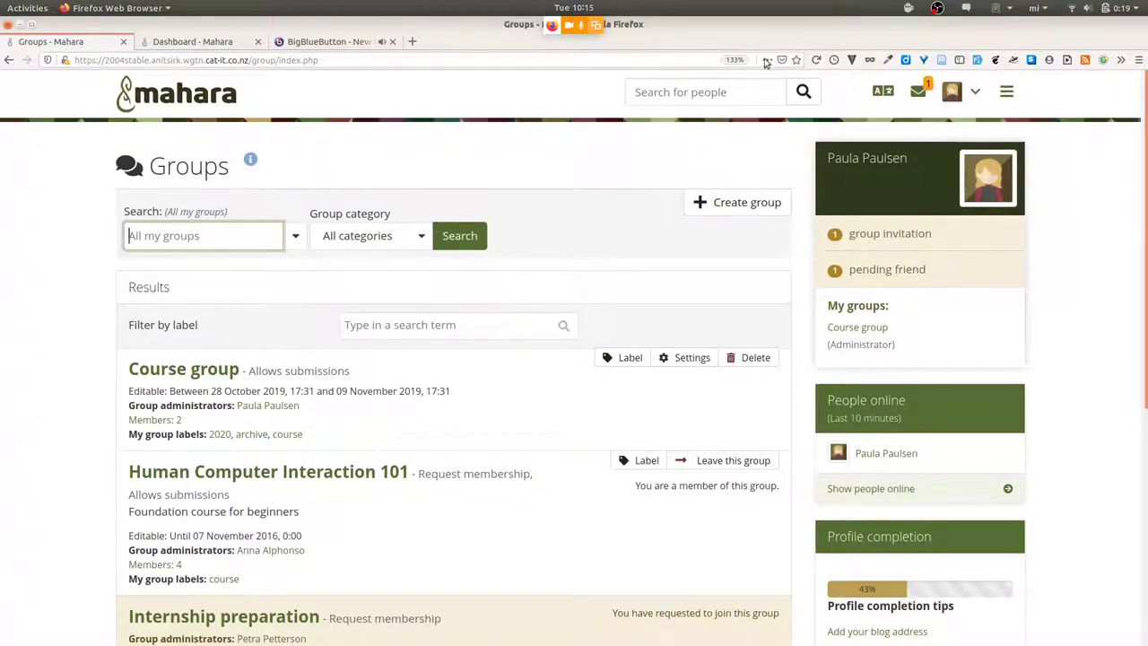
left_click(1006, 91)
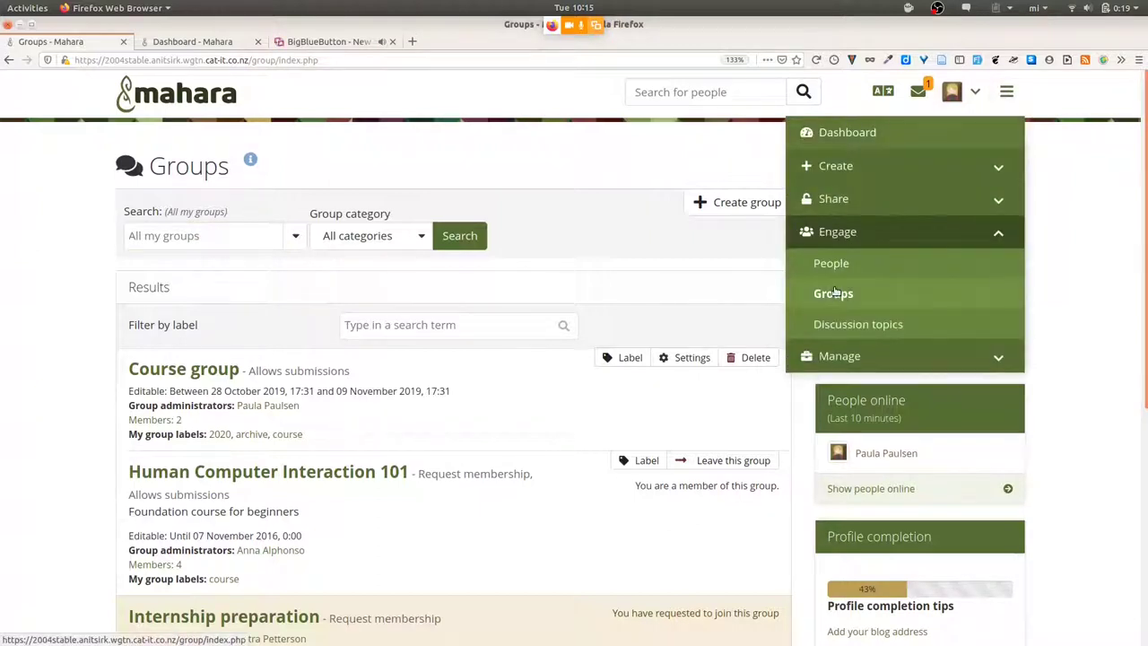
left_click(661, 133)
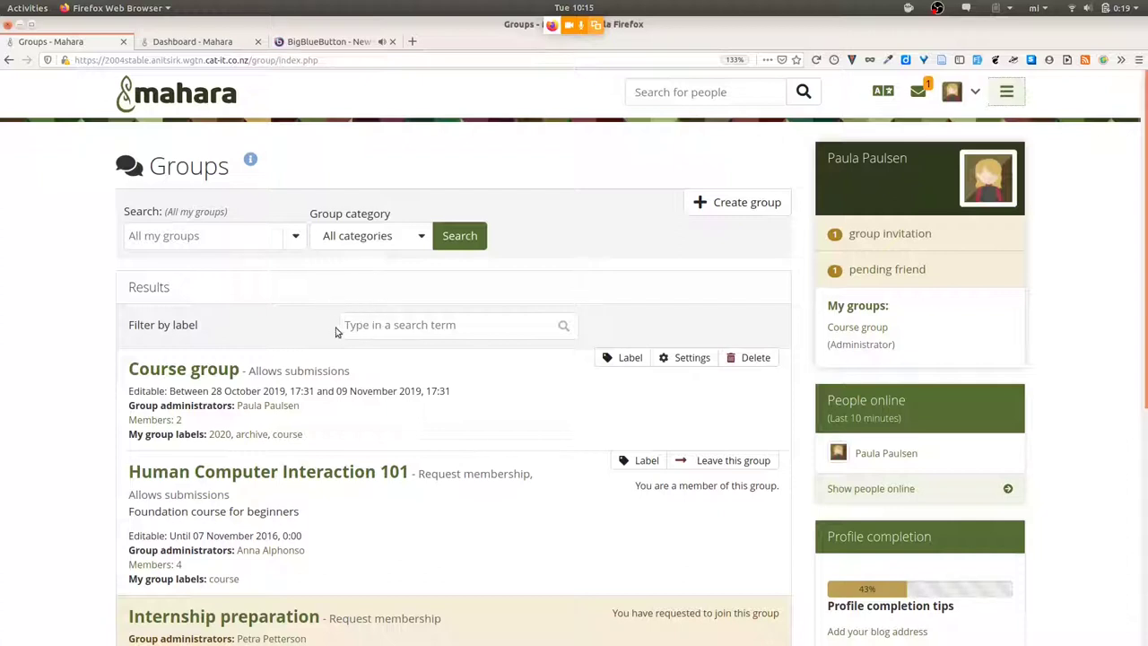
Add the personal label "semester" to the Course group and save the labels
left_click(629, 359)
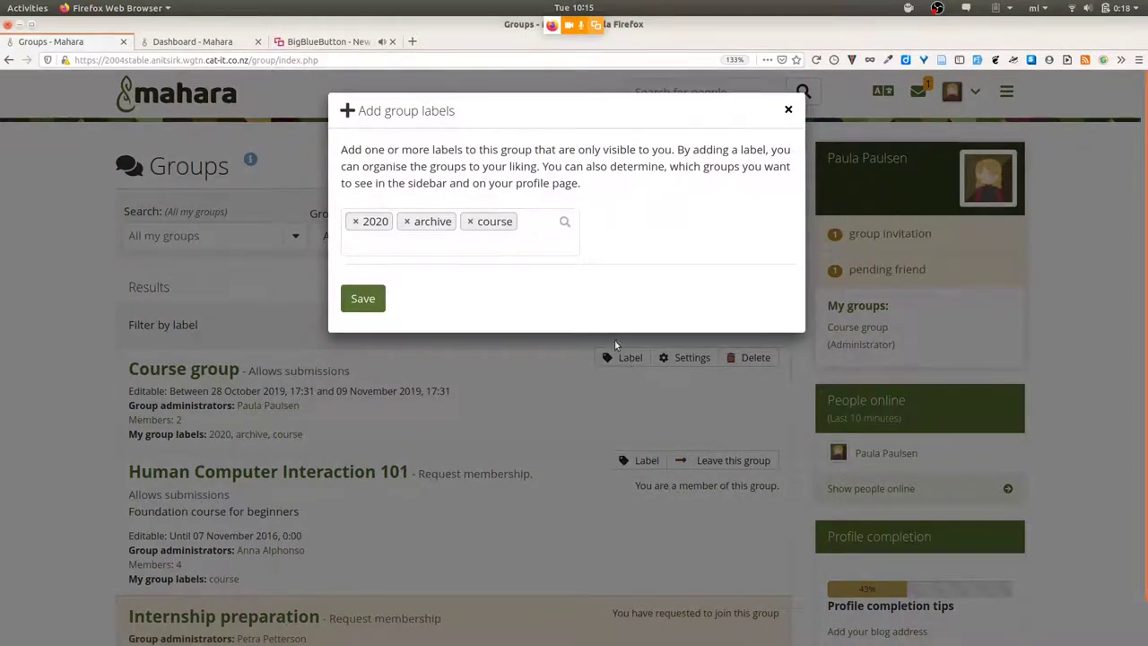
left_click(542, 220)
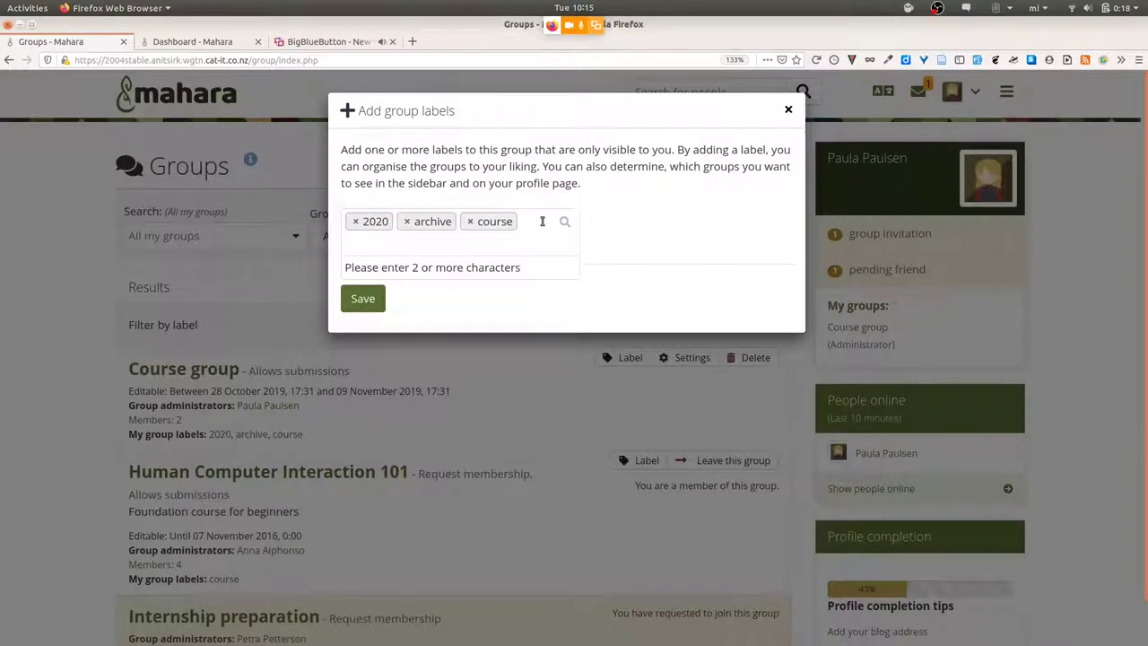
type("semester")
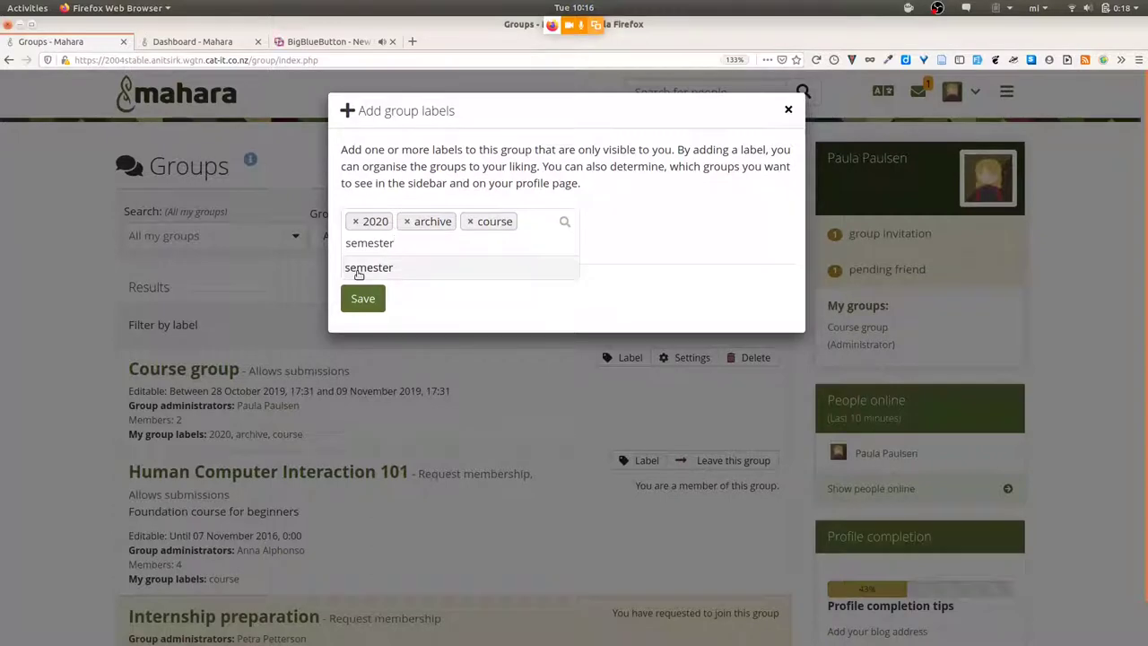
left_click(359, 272)
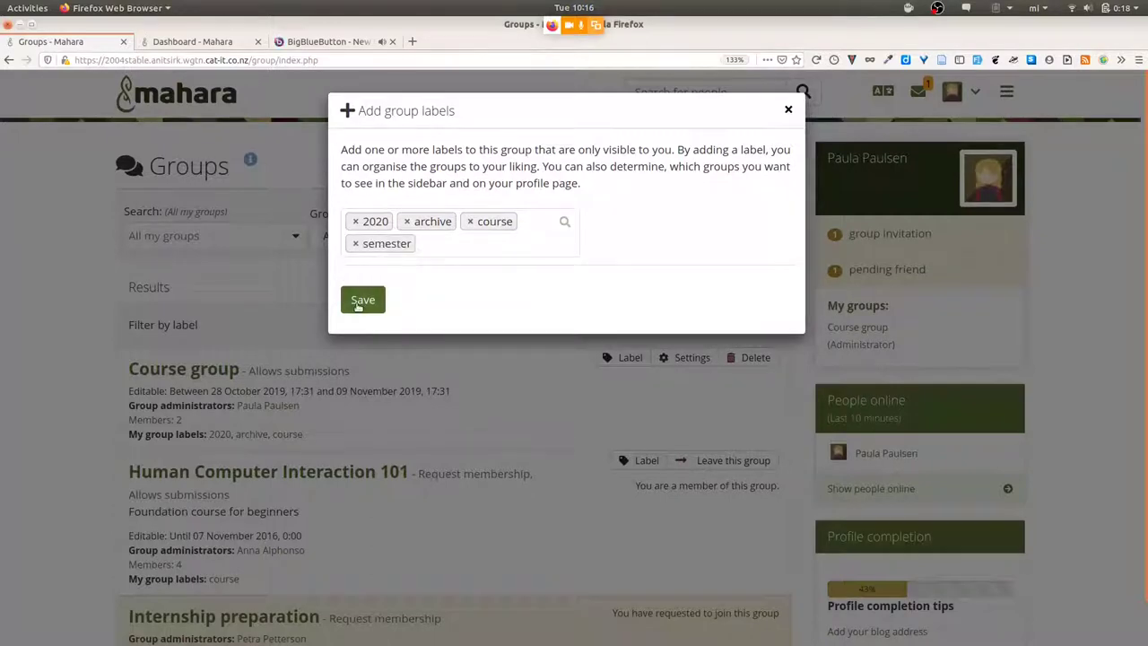
left_click(358, 303)
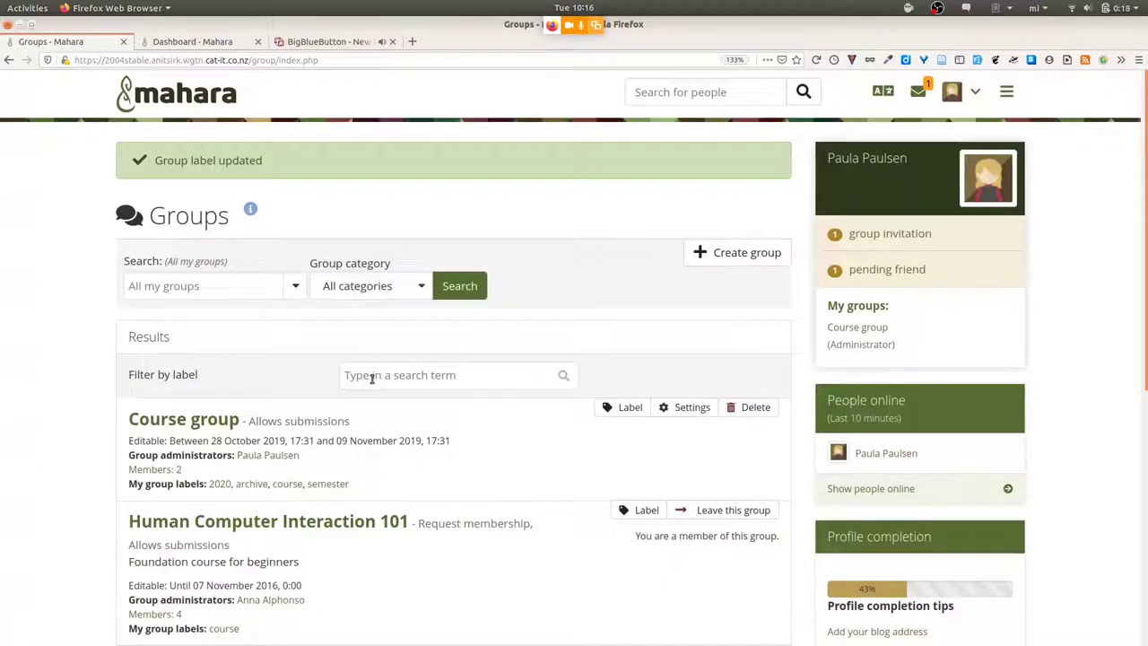
Filter the groups list by the "semester" label listed among the Course group's own labels
scroll(329, 422, "down", 3)
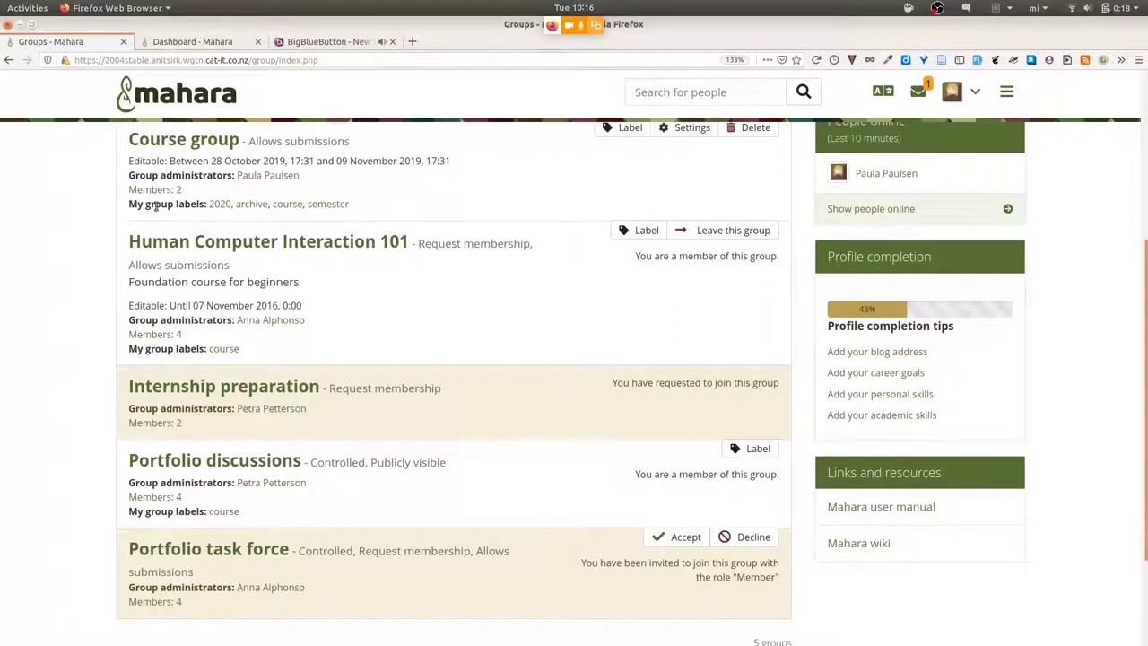
left_click_drag(137, 207, 204, 208)
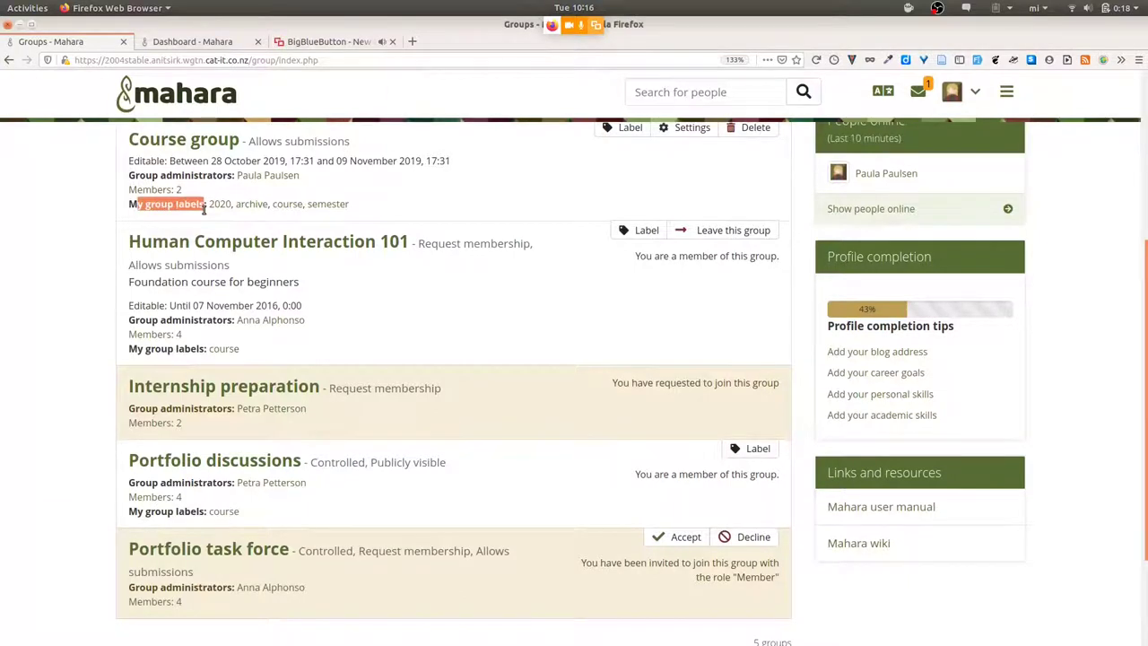
left_click(328, 204)
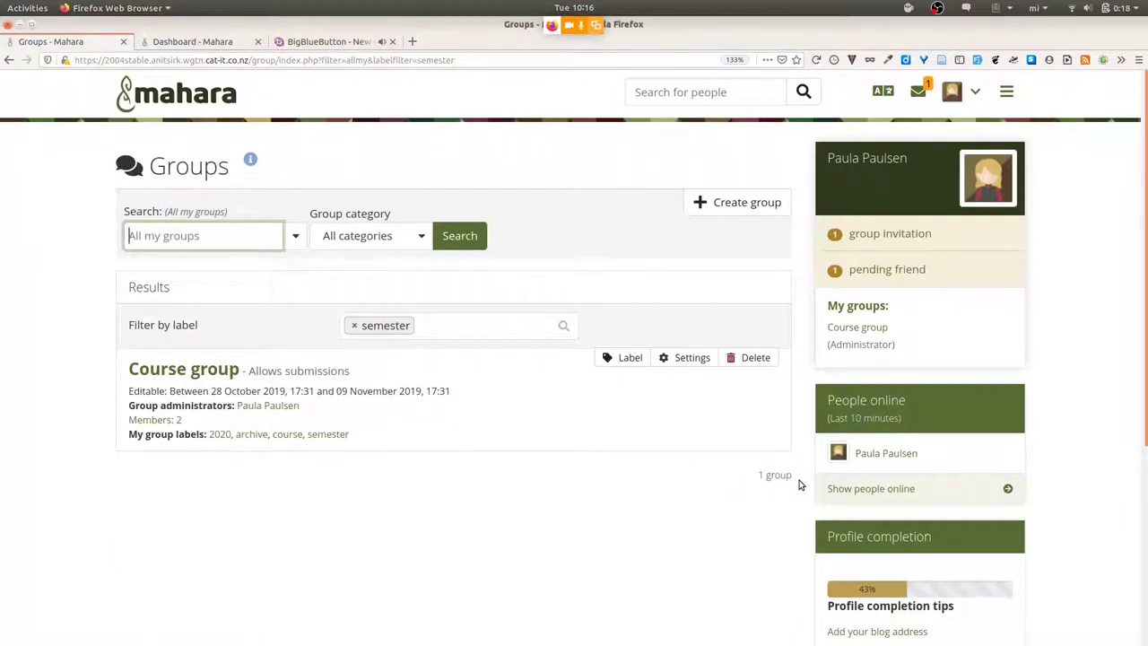
Go back to the dashboard and reopen the Groups overview in the Engage area
left_click(182, 90)
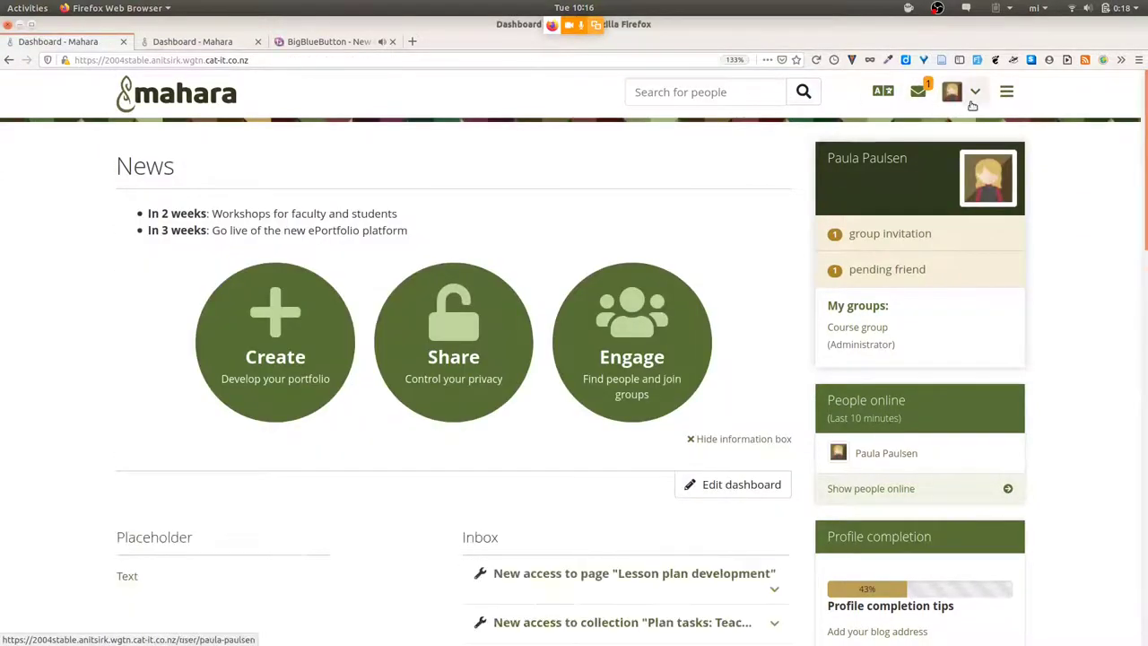
left_click(1008, 93)
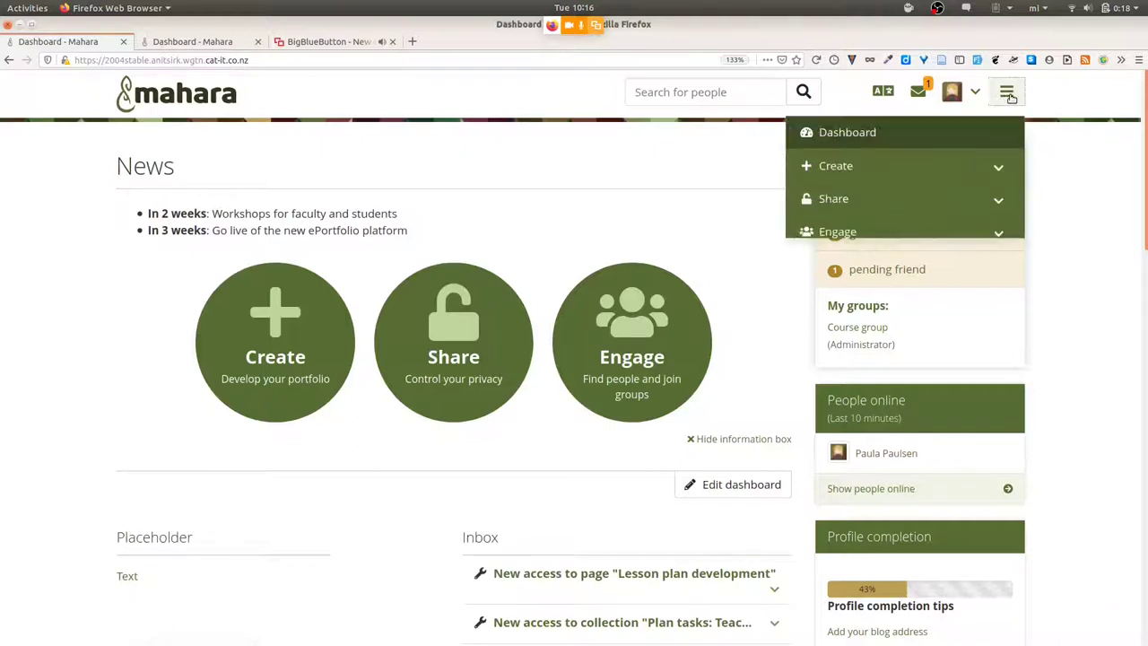
left_click(922, 232)
left_click(891, 294)
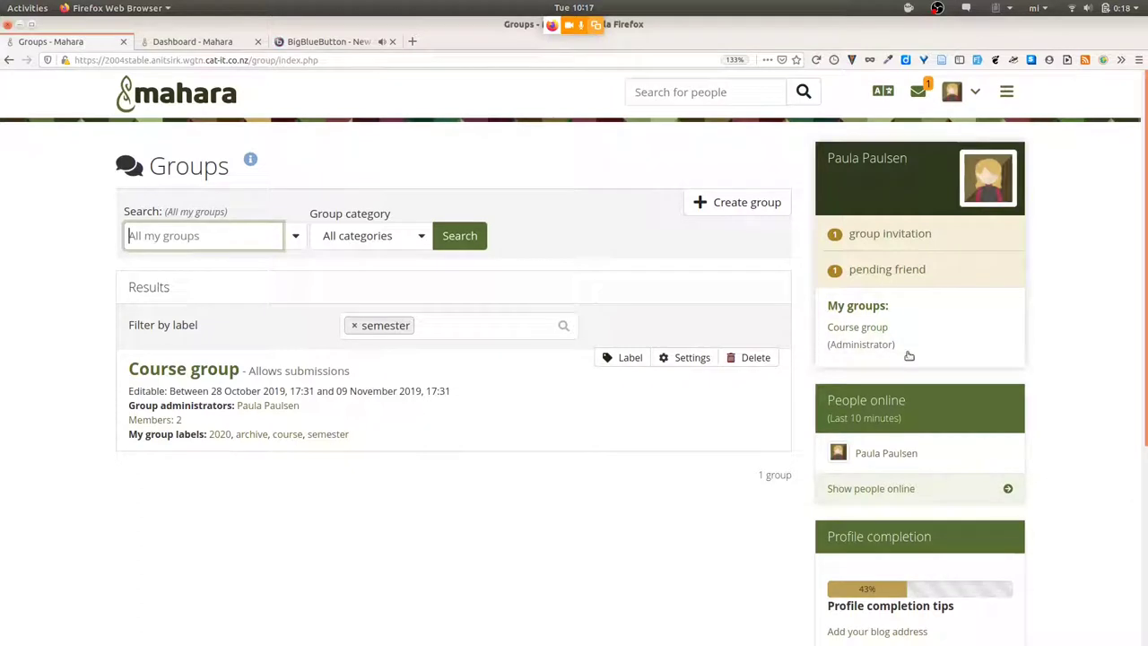
Open the account preferences page from the personal settings
left_click(975, 92)
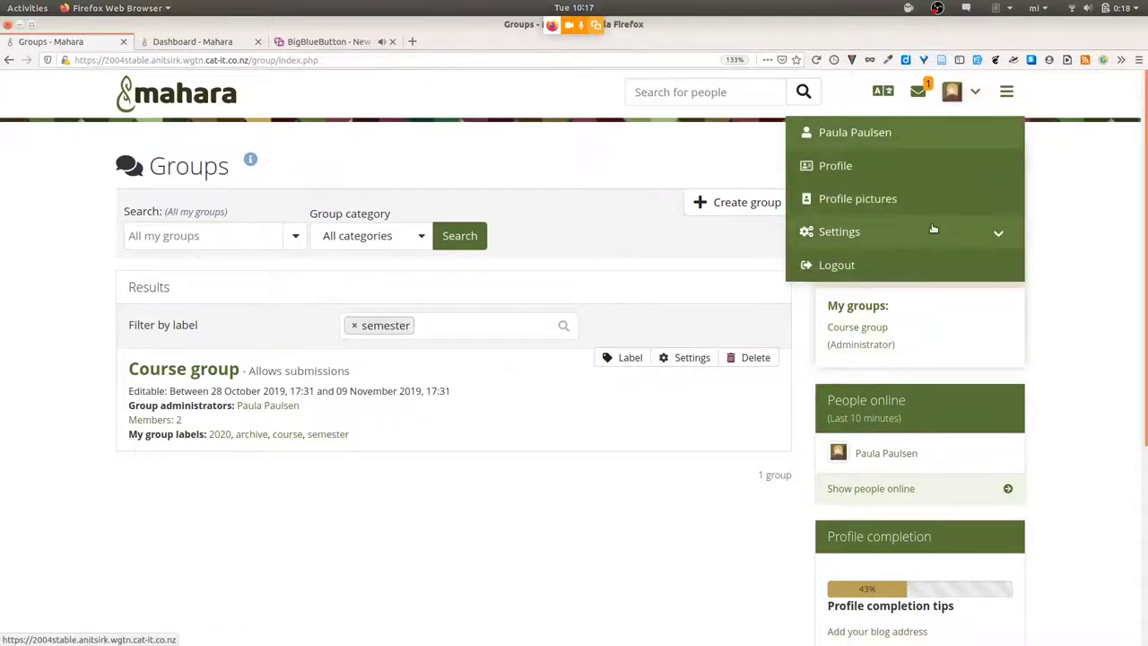
left_click(935, 230)
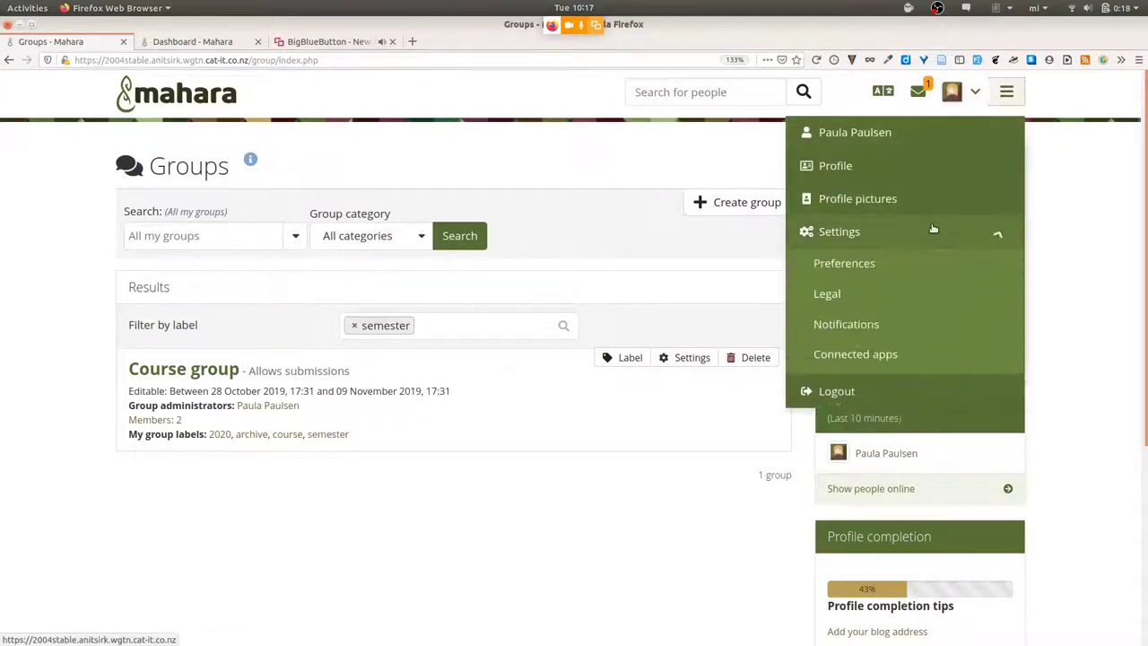
left_click(843, 263)
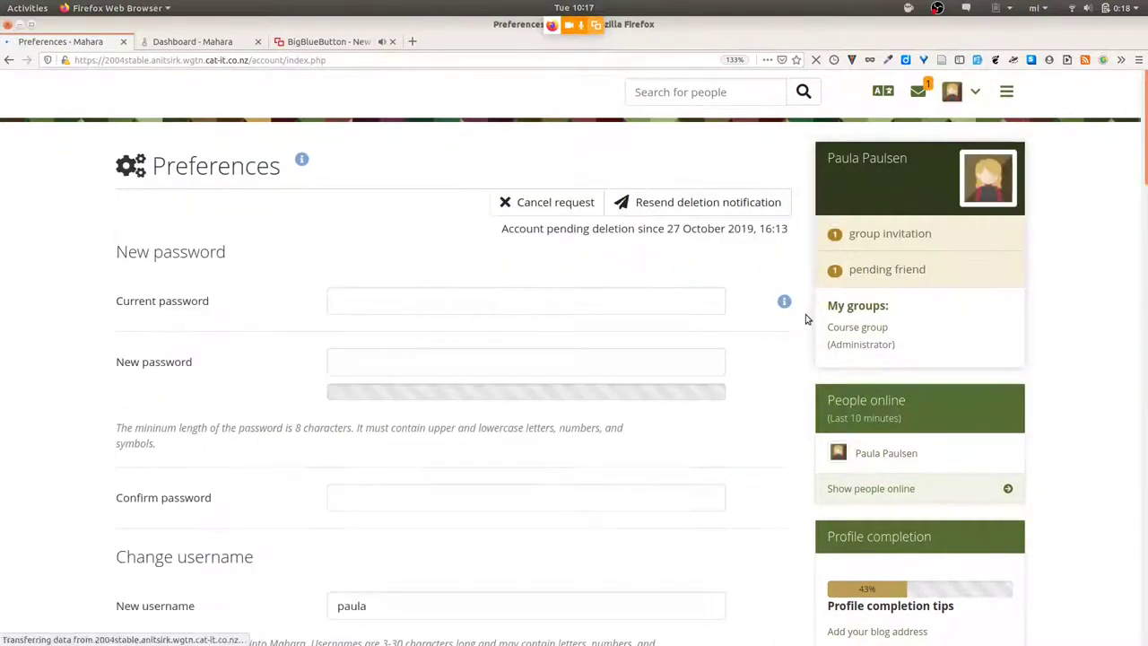
Replace the "2020" label with "archive" in the setting that limits displayed groups by label, and save the preferences
scroll(774, 389, "down", 6)
scroll(777, 391, "down", 7)
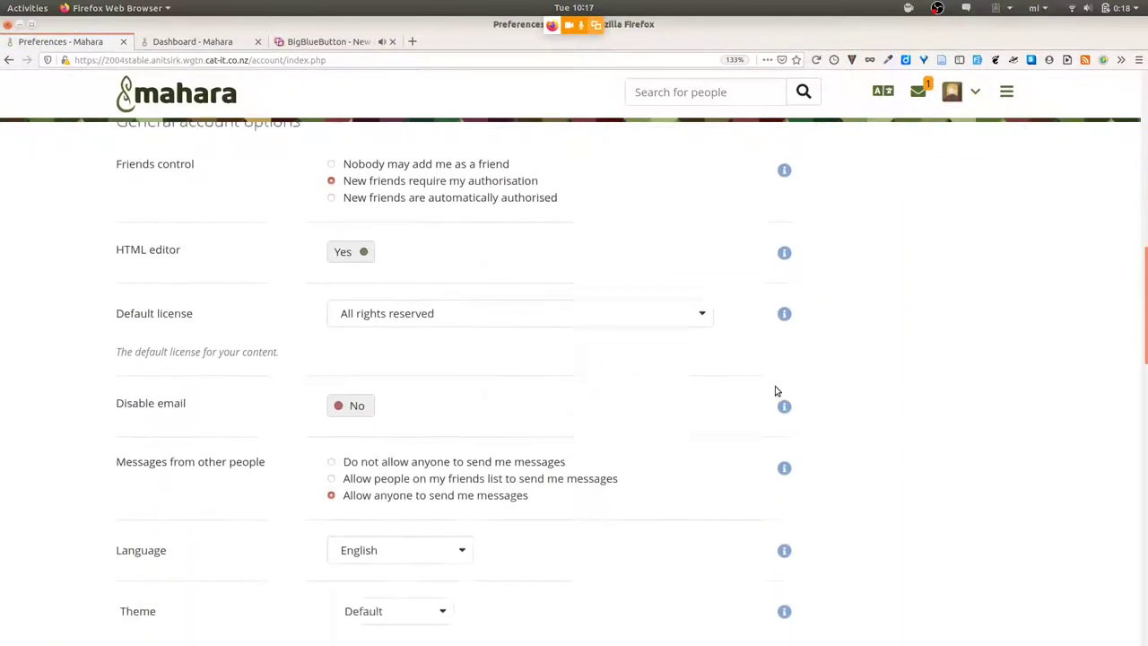
scroll(776, 391, "down", 5)
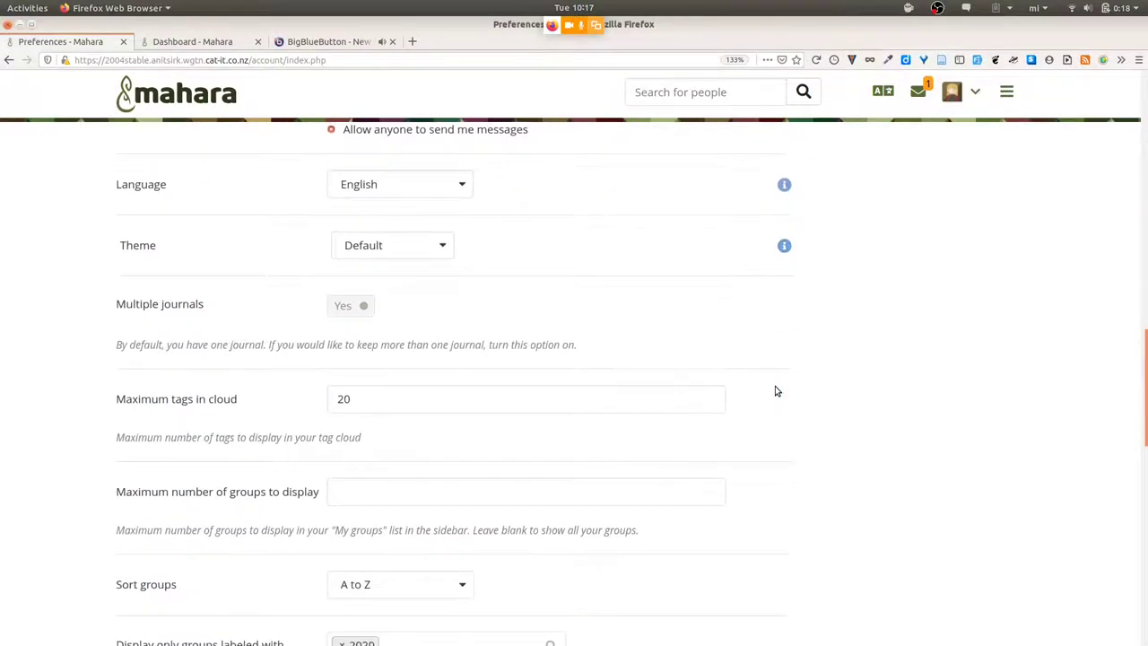
scroll(777, 391, "down", 6)
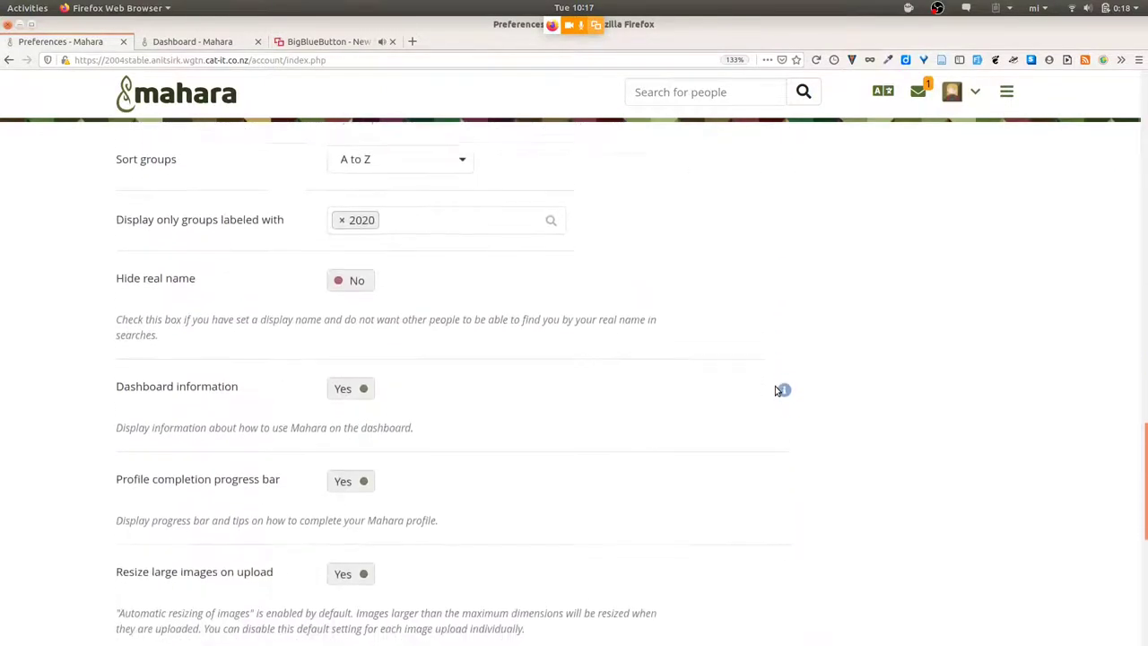
scroll(777, 391, "up", 6)
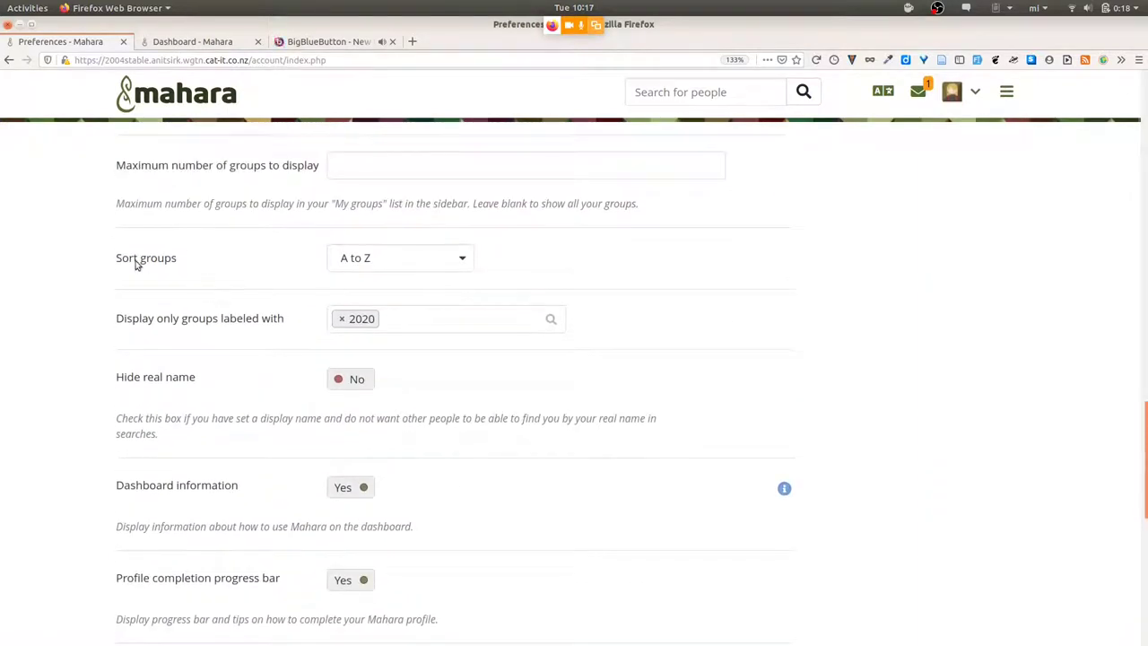
left_click_drag(118, 259, 182, 257)
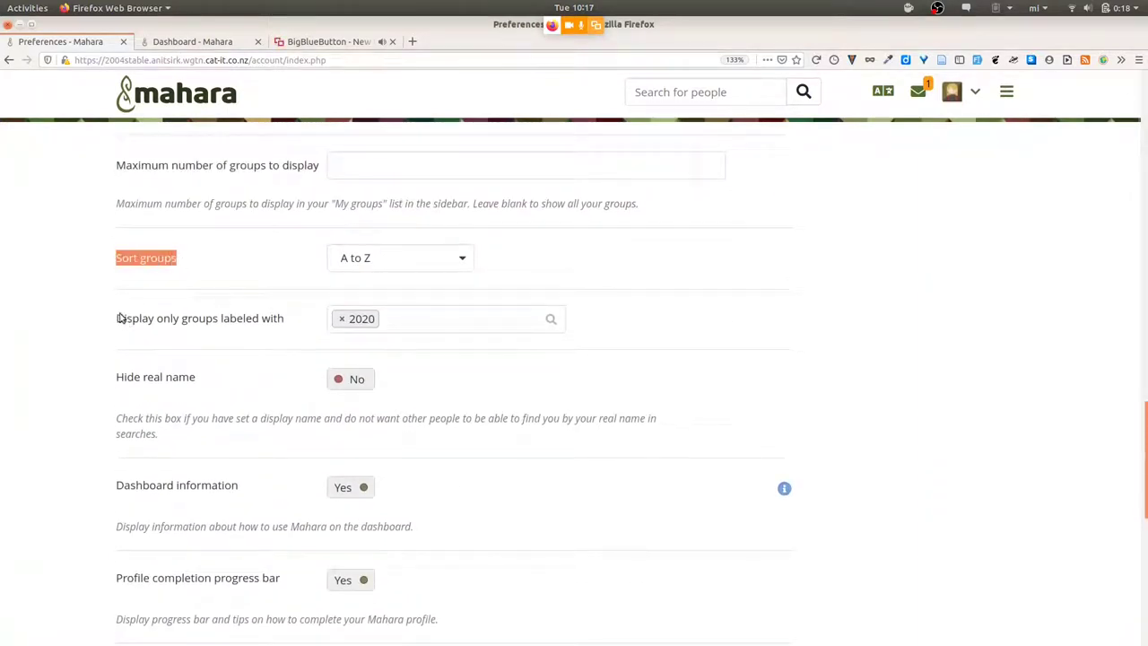
left_click_drag(122, 319, 289, 325)
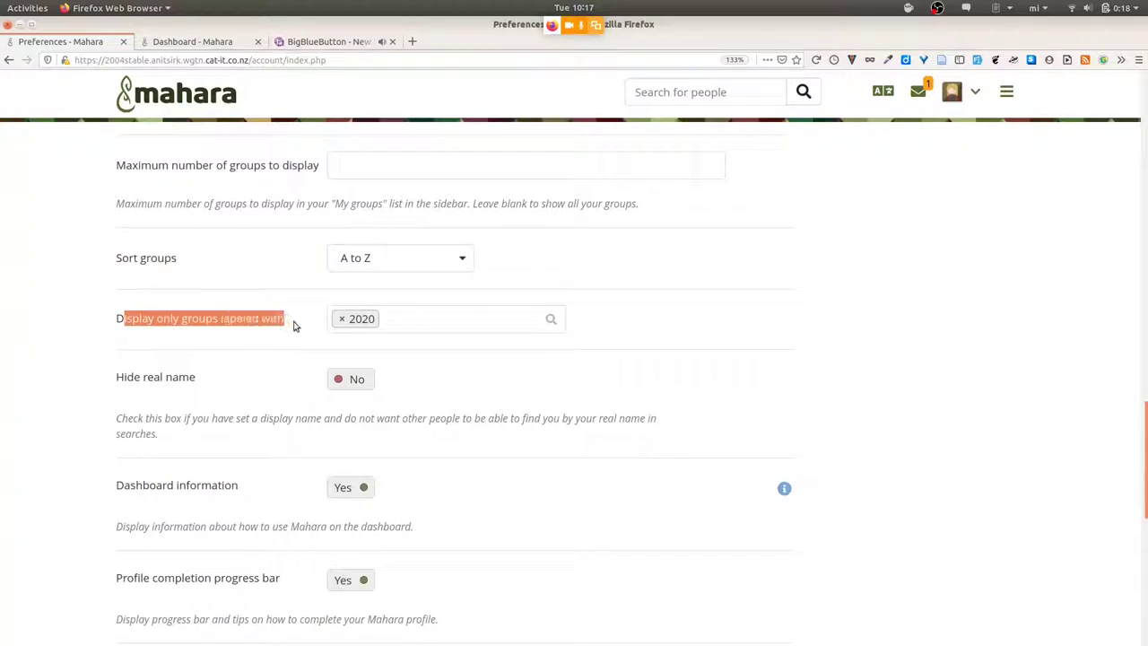
left_click(342, 321)
type("archive")
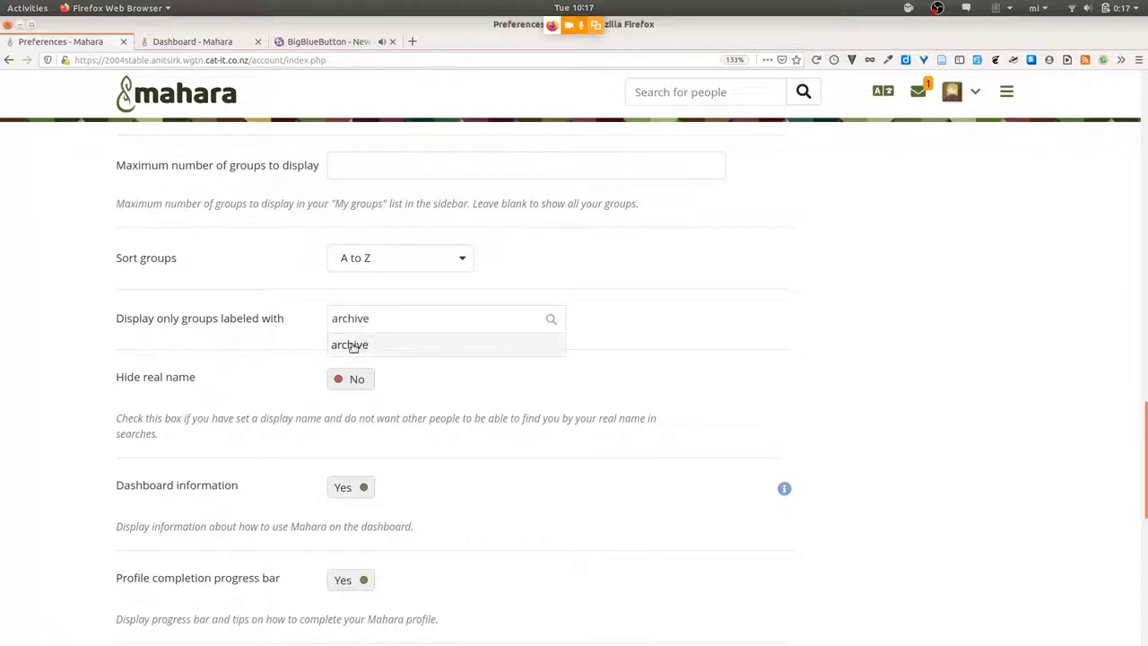
left_click(353, 344)
scroll(497, 409, "down", 10)
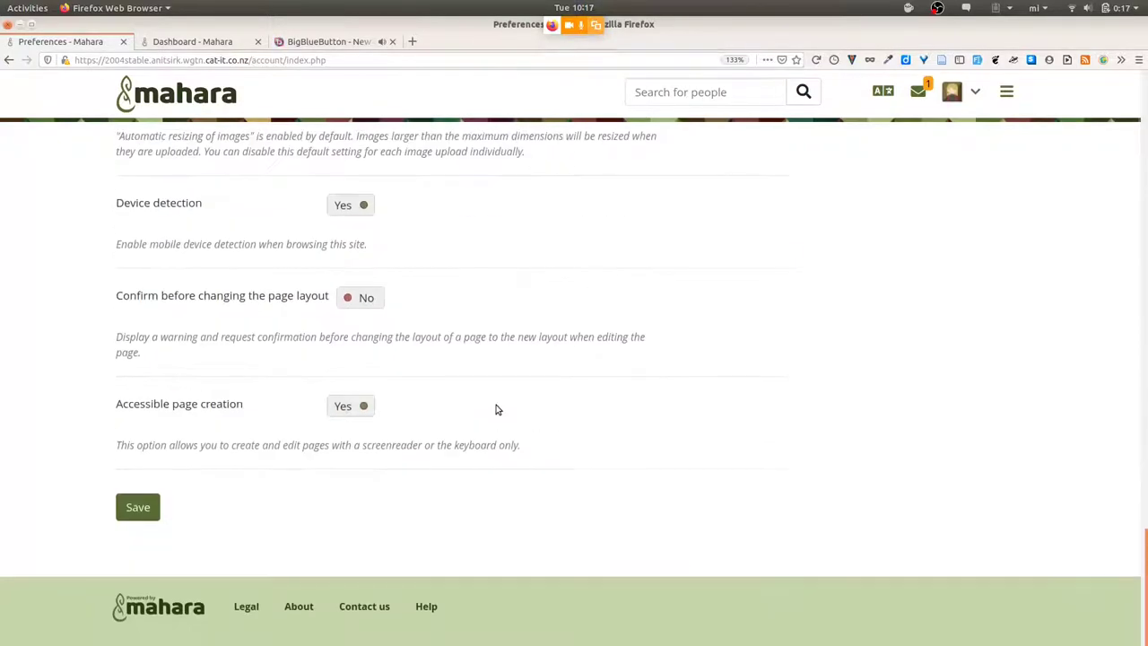
left_click(123, 511)
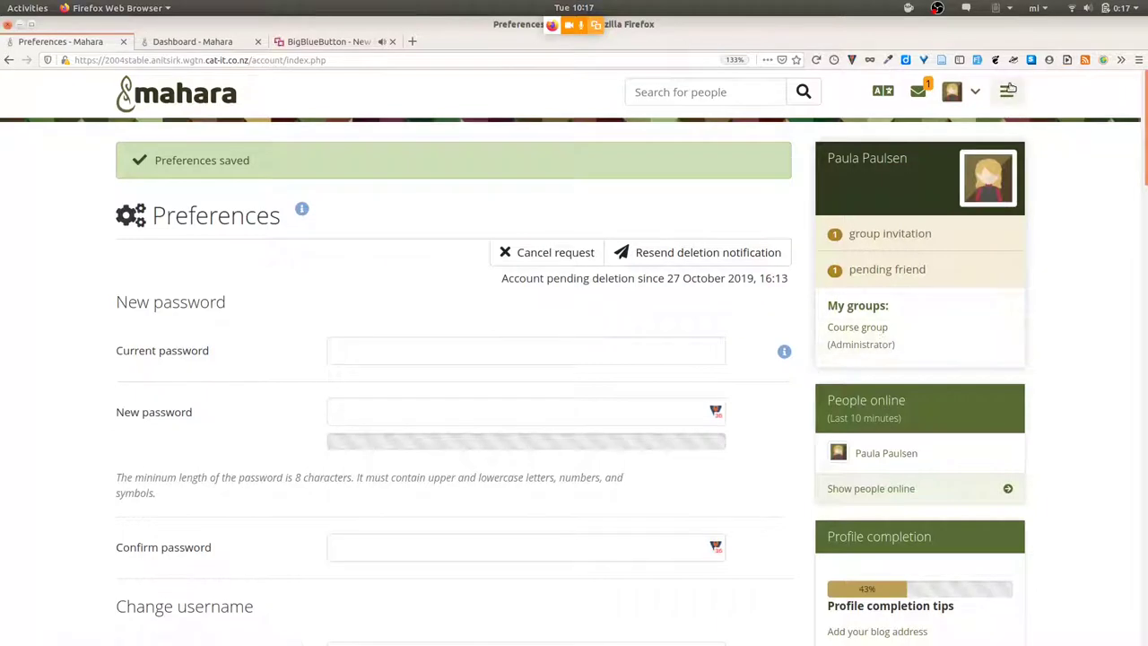
Return to the Groups overview and remove the "semester" label filter from the results
left_click(1006, 90)
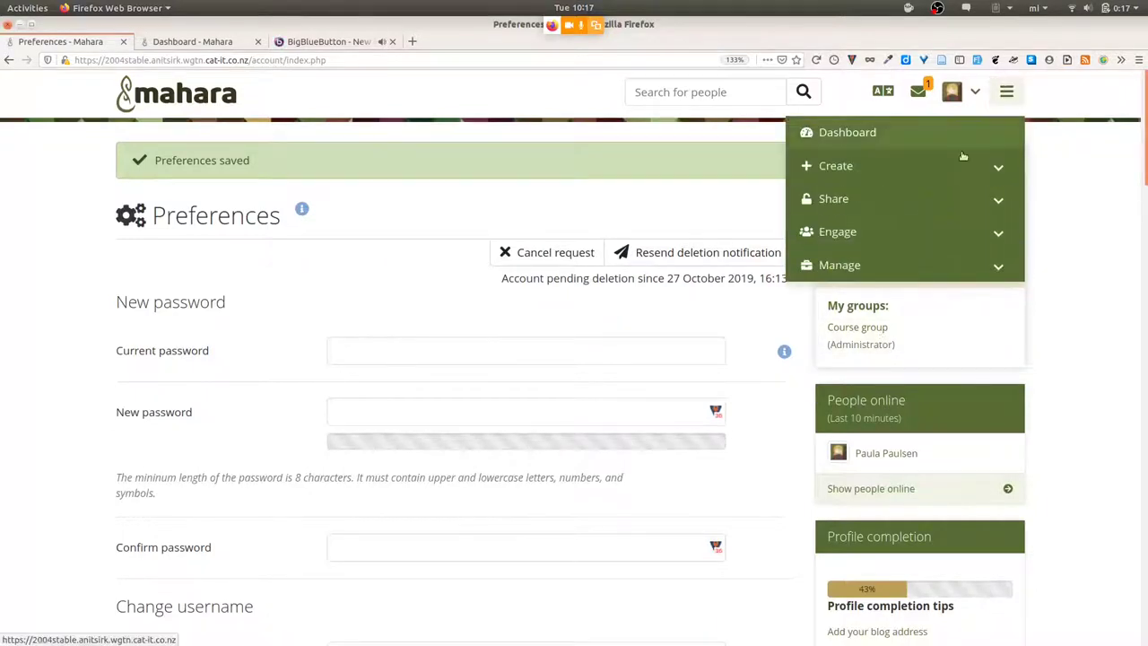
left_click(882, 235)
left_click(832, 294)
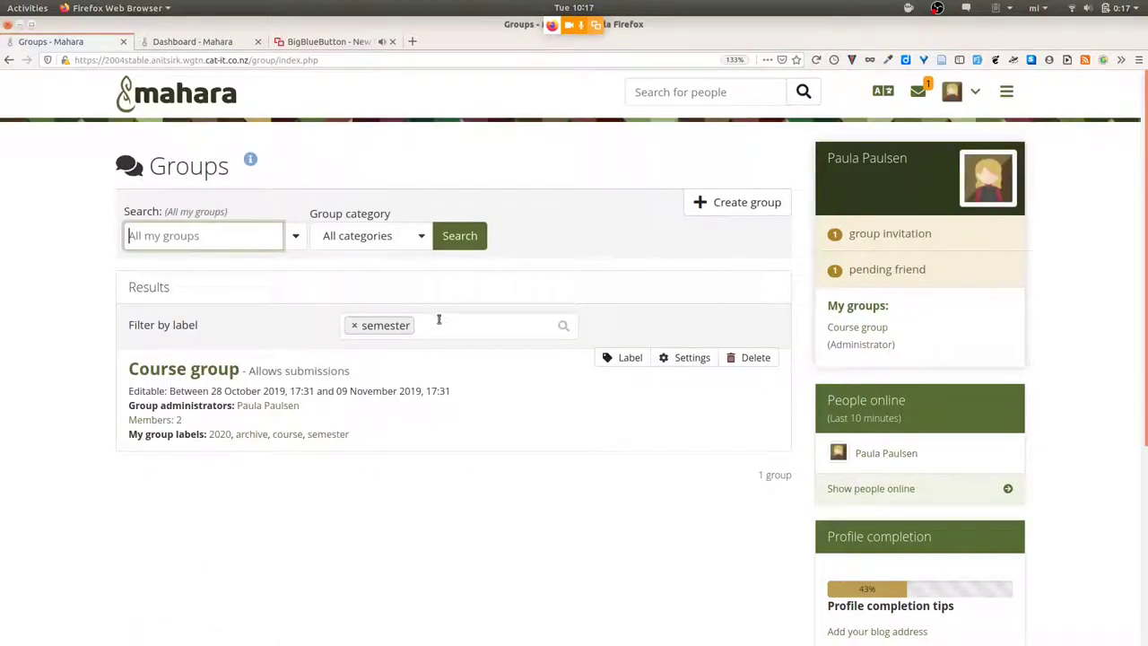
left_click(354, 326)
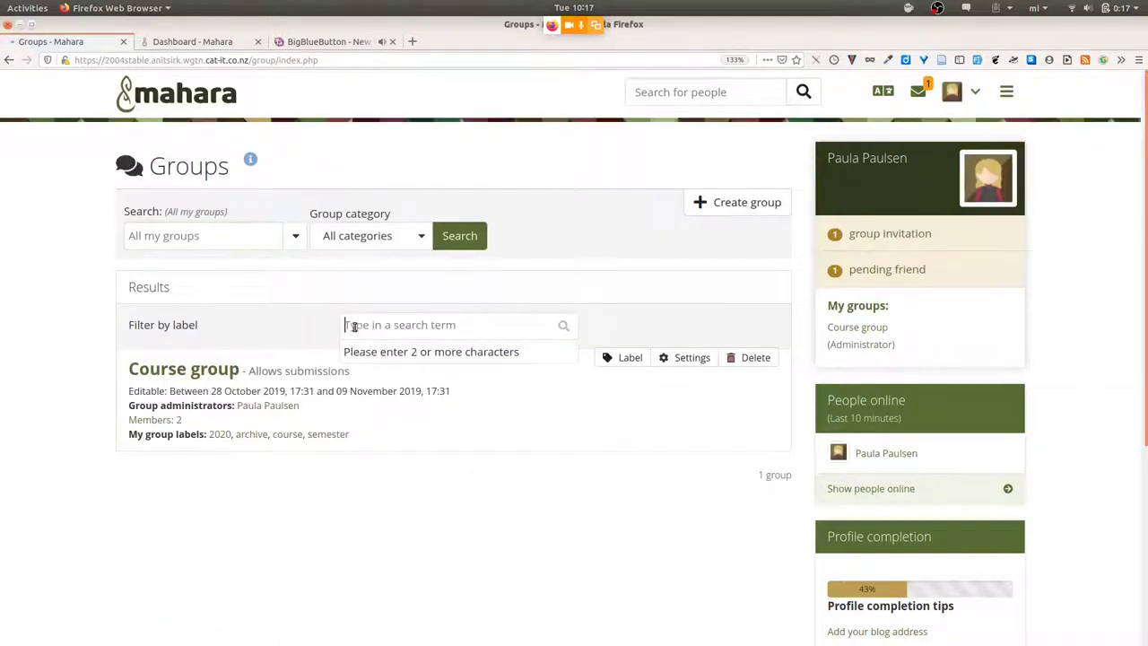
Add the label "archive" to the Human Computer Interaction 101 group, save it, and reload the page
scroll(587, 425, "down", 4)
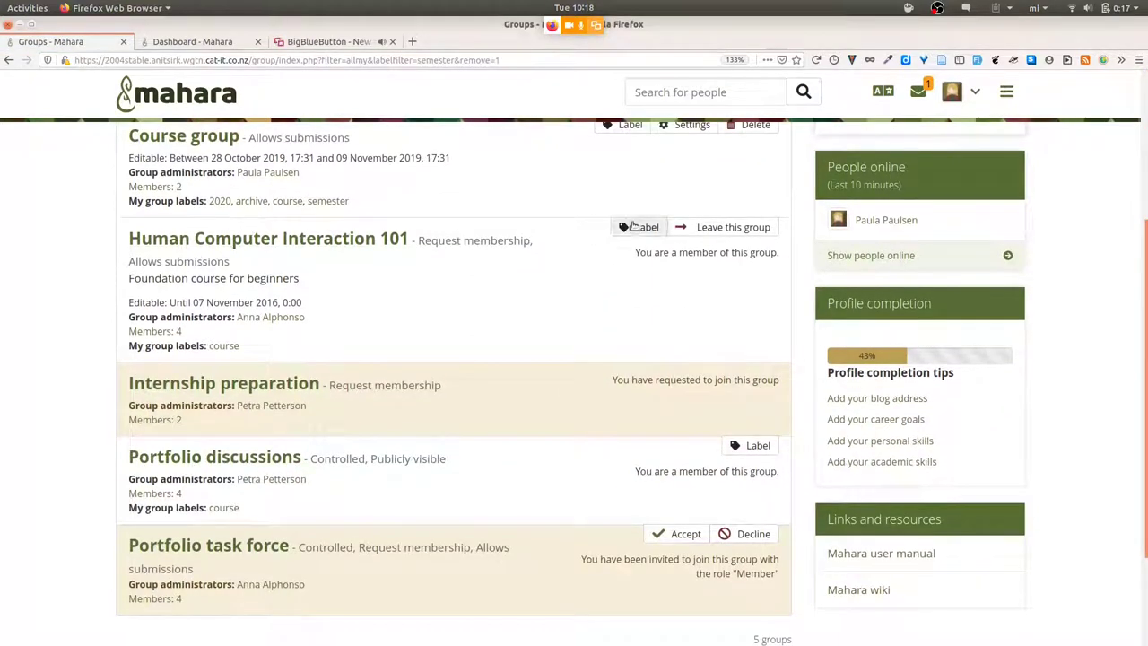
left_click(635, 228)
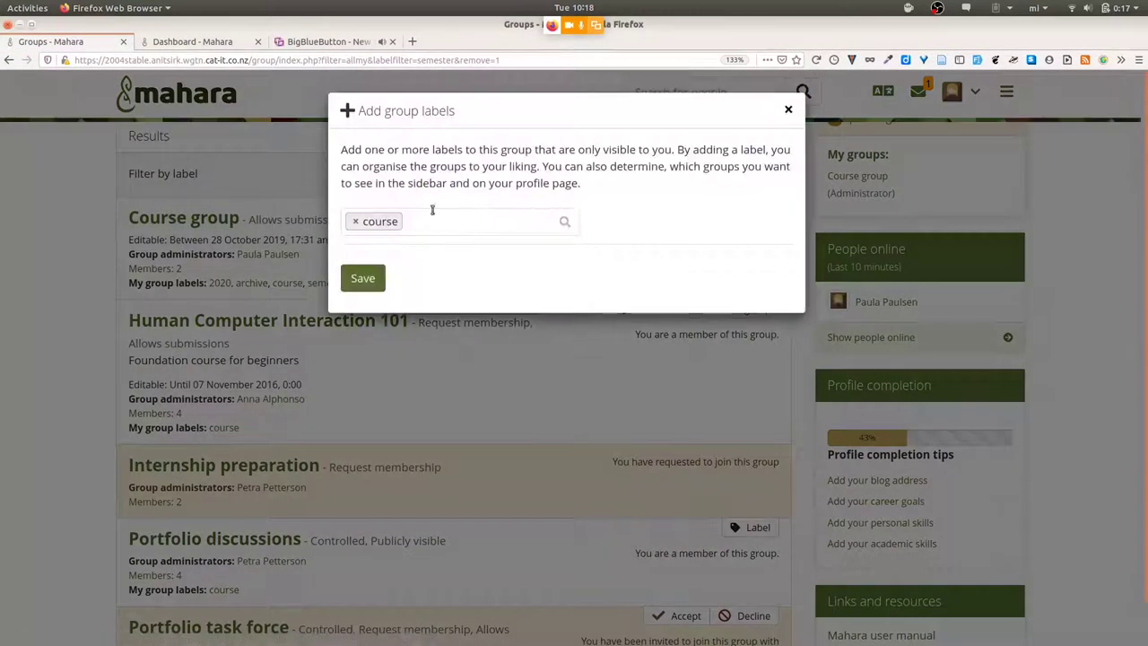
type("archive")
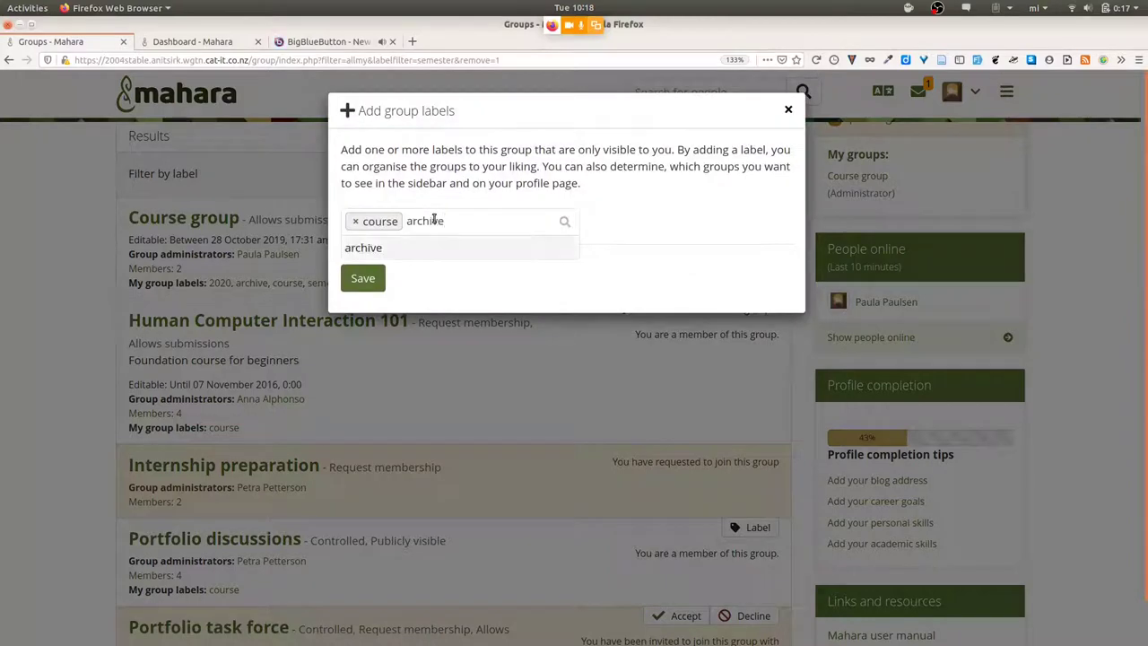
left_click(387, 250)
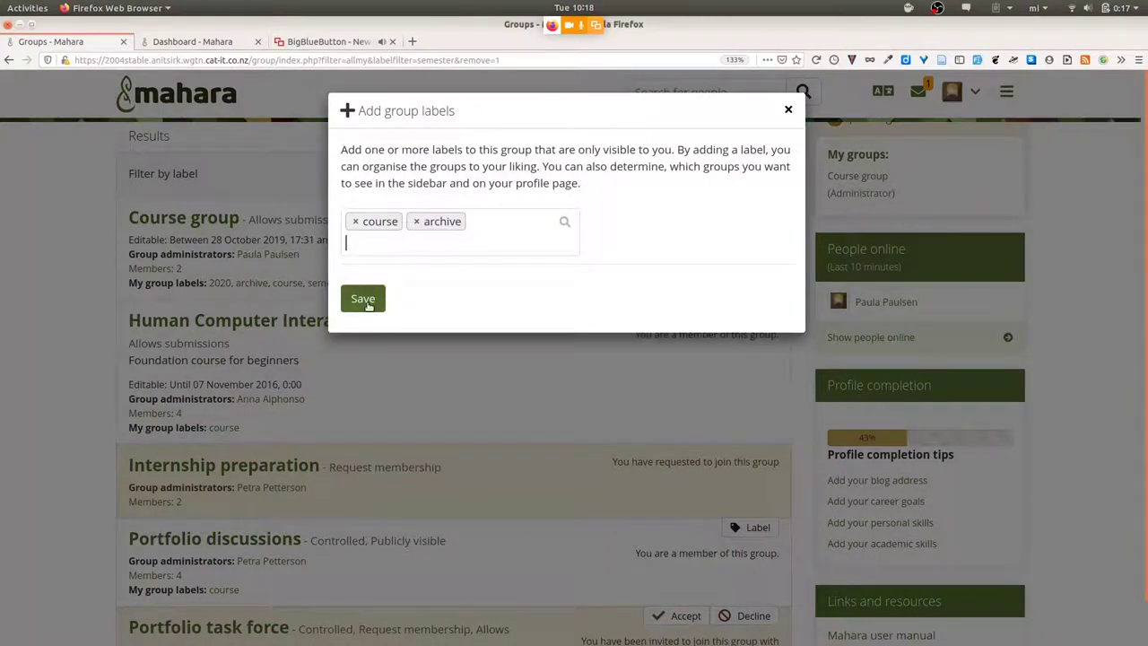
left_click(362, 278)
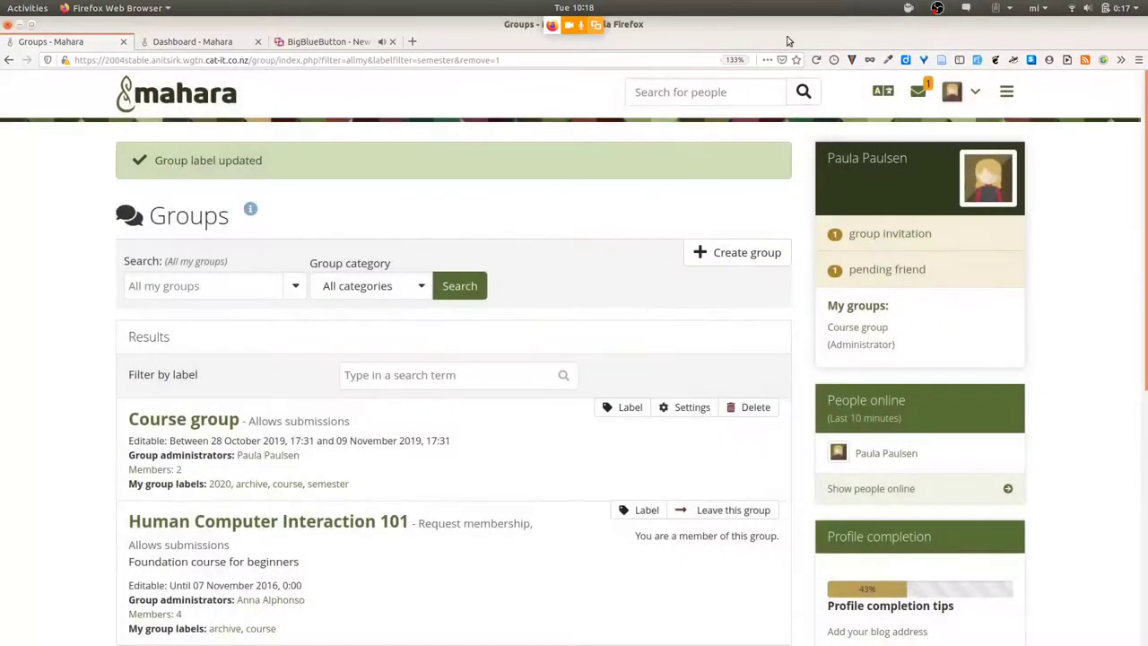
left_click(815, 61)
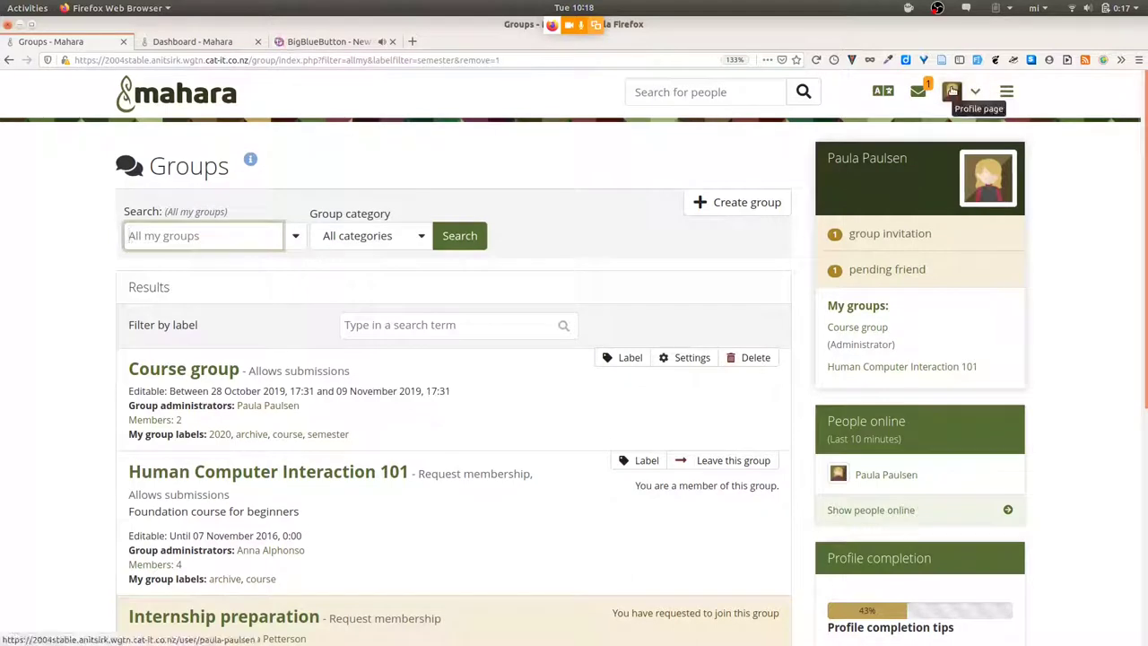
Open the personal profile page, check its "My groups" block, and open the page for editing
left_click(951, 90)
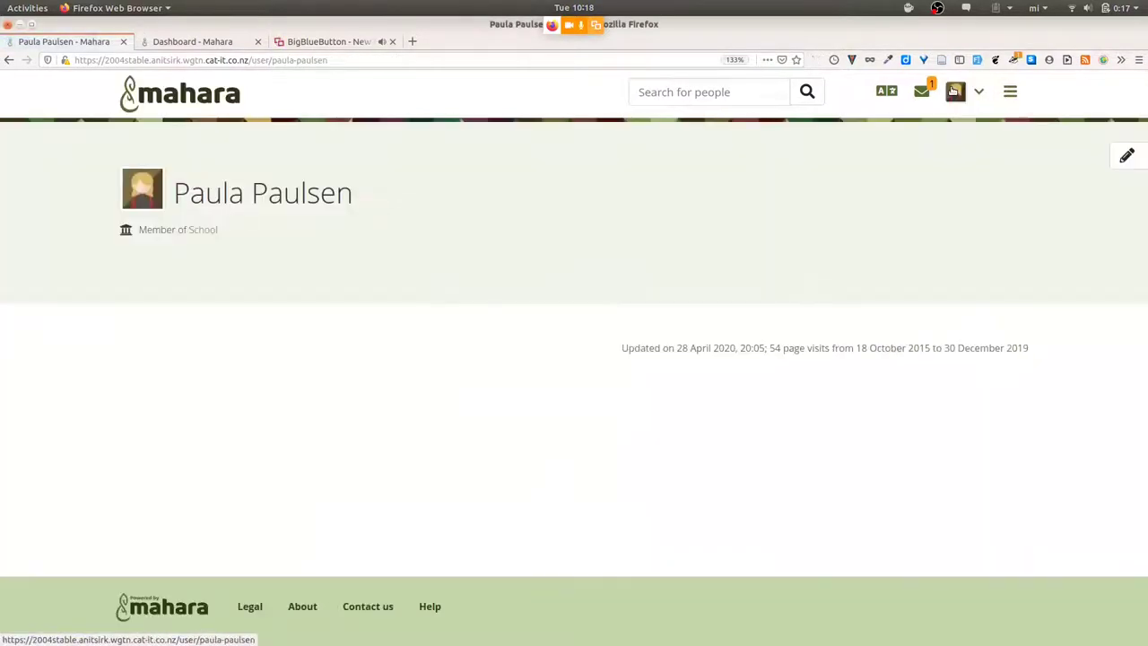
scroll(915, 341, "down", 10)
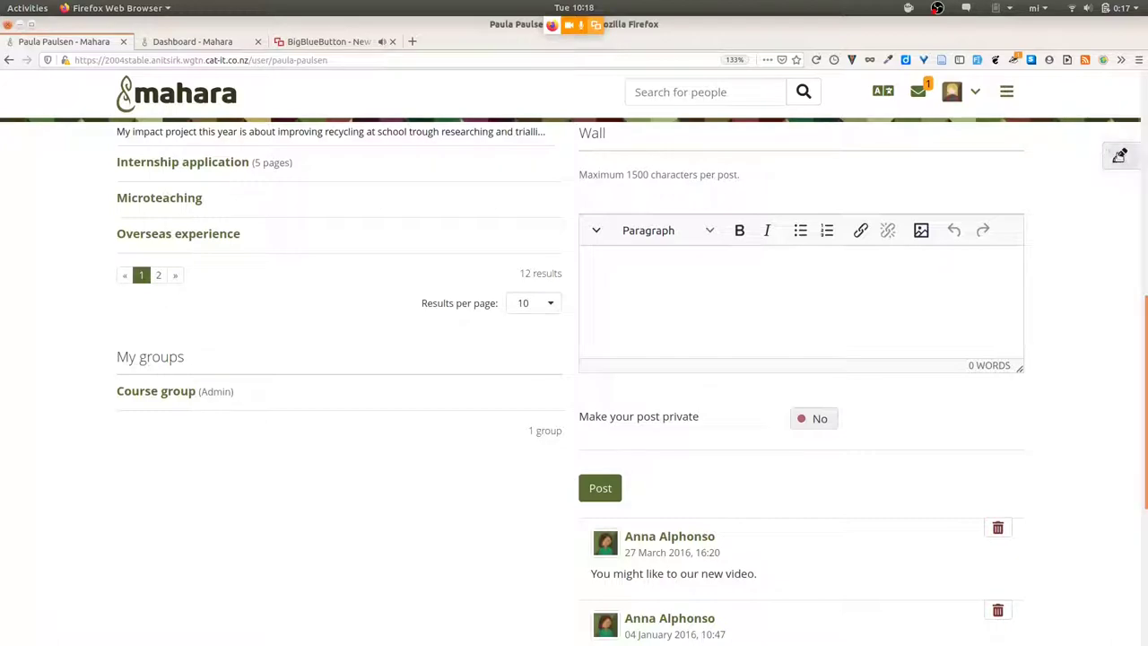
left_click(1119, 156)
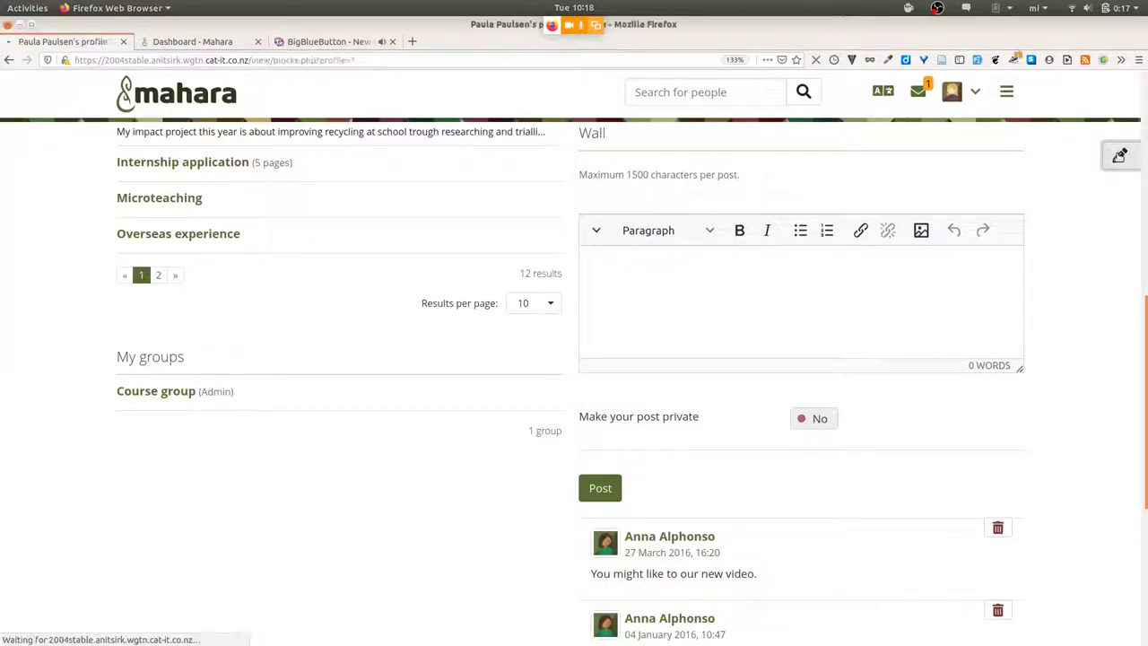
Configure the profile's "My groups" block to display only groups labeled "archive" in place of "2020", and save the block
scroll(574, 341, "down", 8)
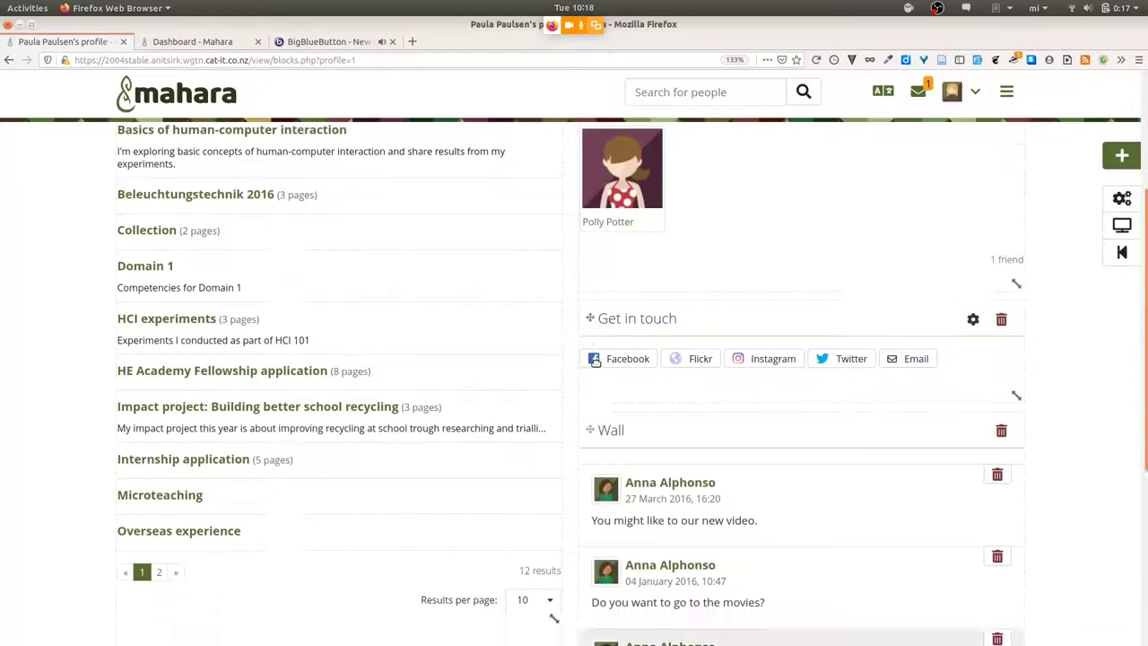
left_click(510, 324)
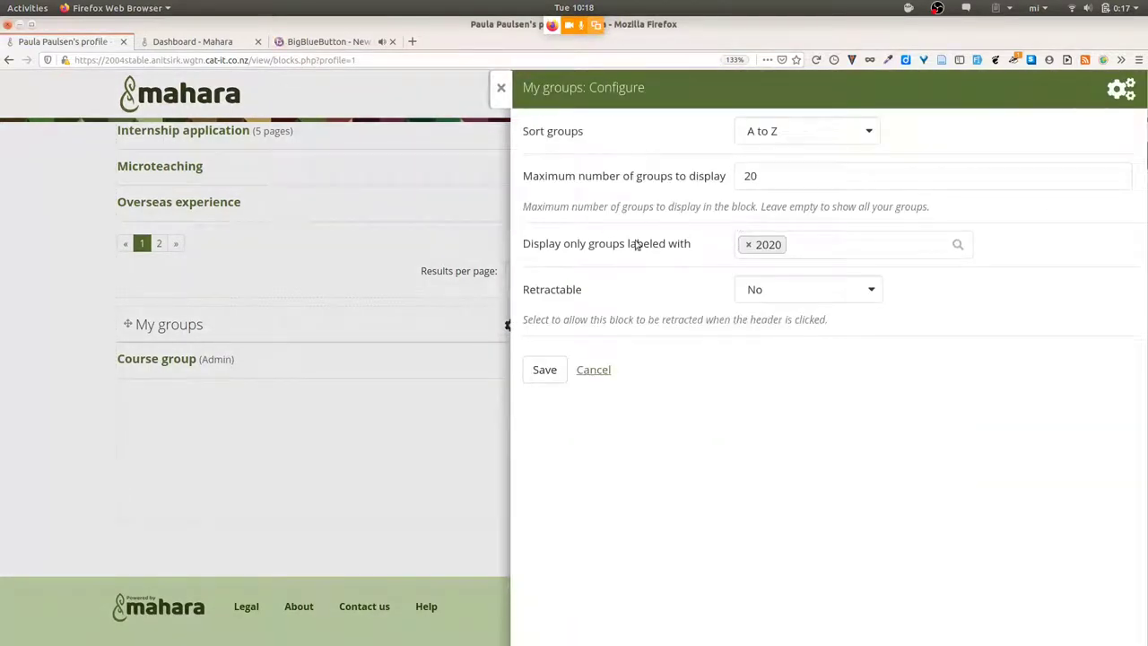
left_click(747, 246)
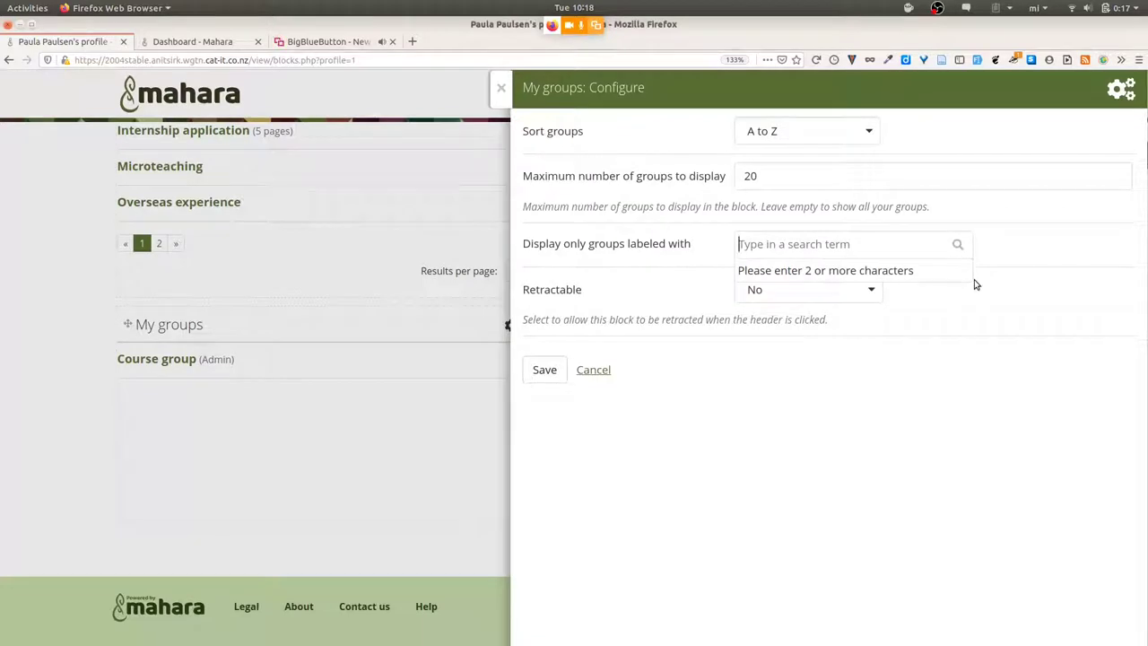
type("semester")
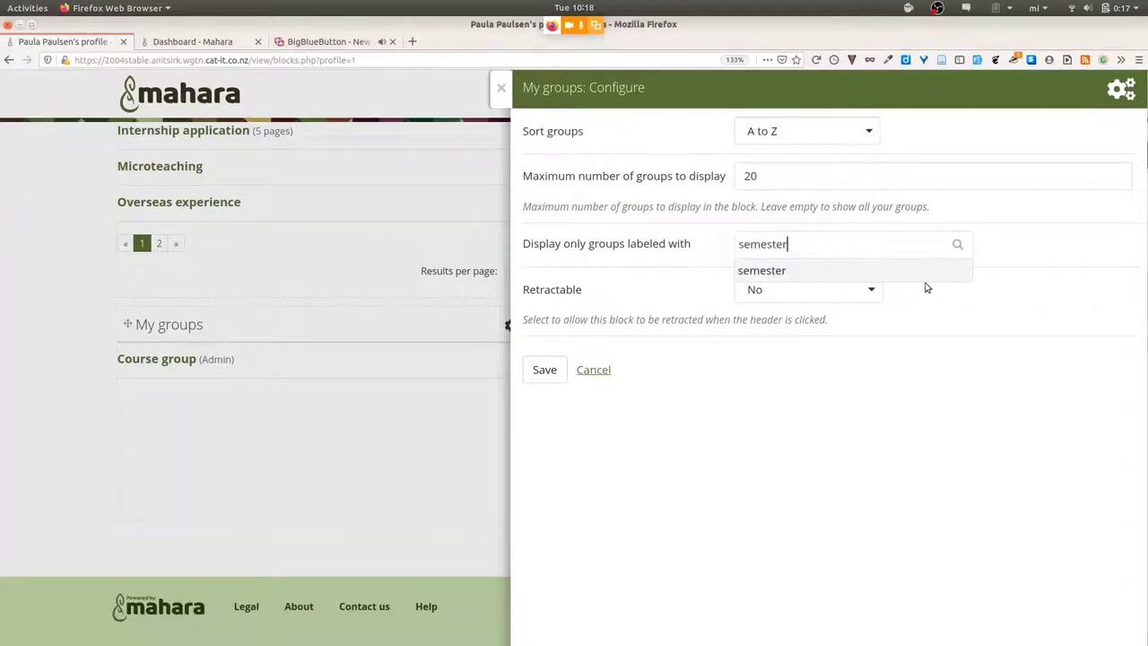
double_click(802, 240)
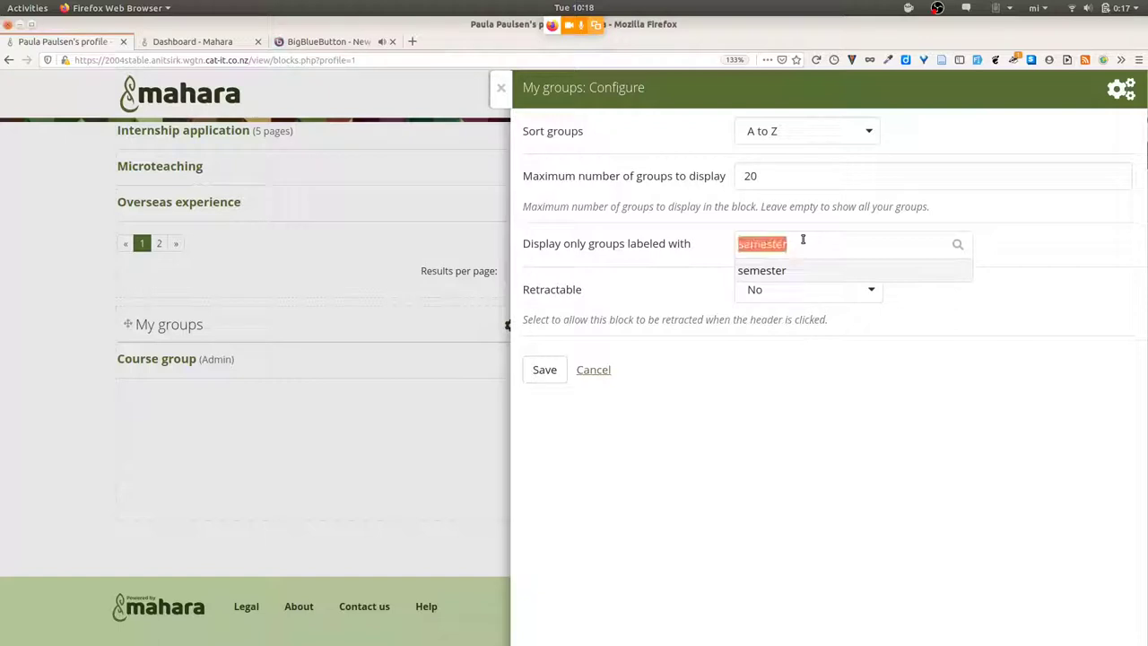
type("archive")
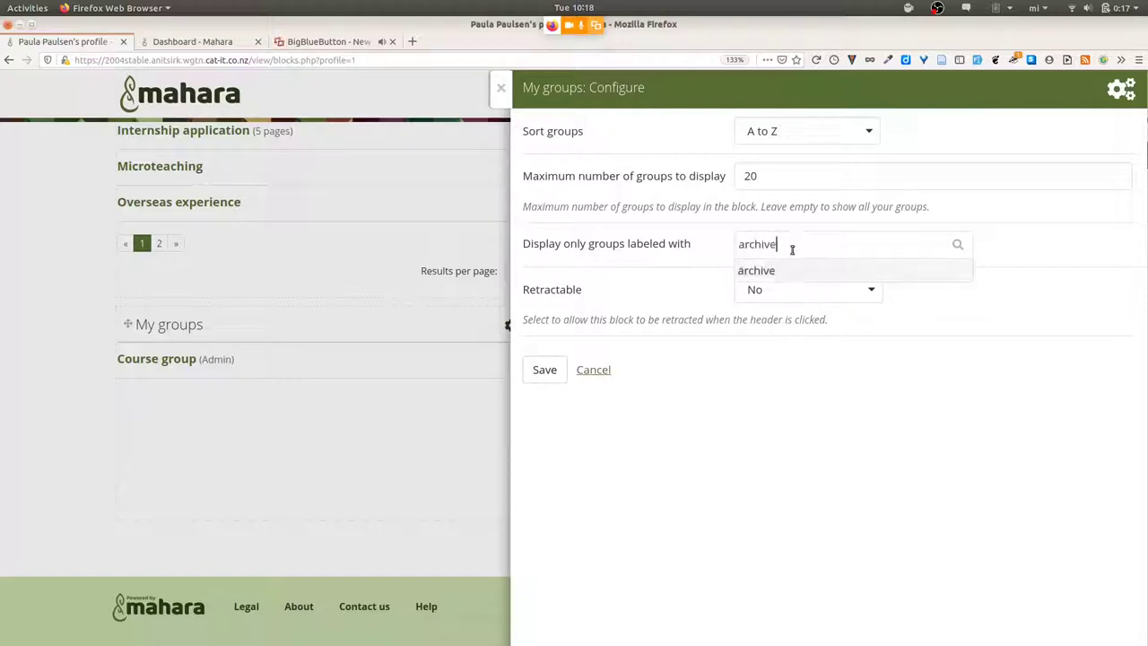
left_click(735, 273)
left_click(544, 369)
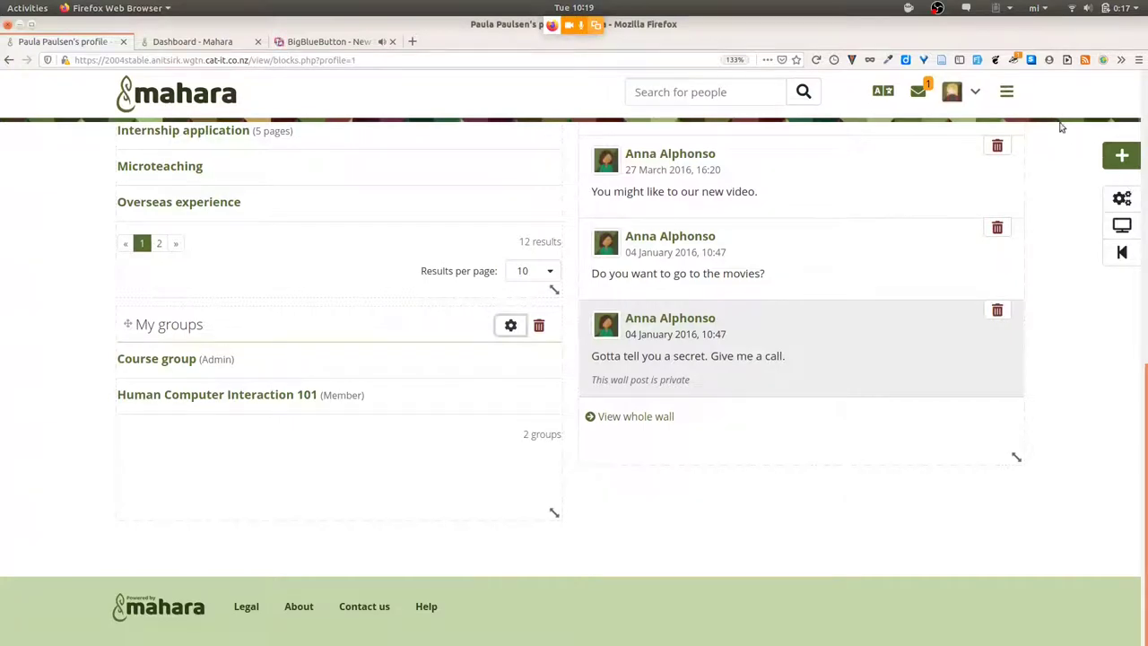
Return to the Groups overview and search for "All groups" in all categories
left_click(1006, 92)
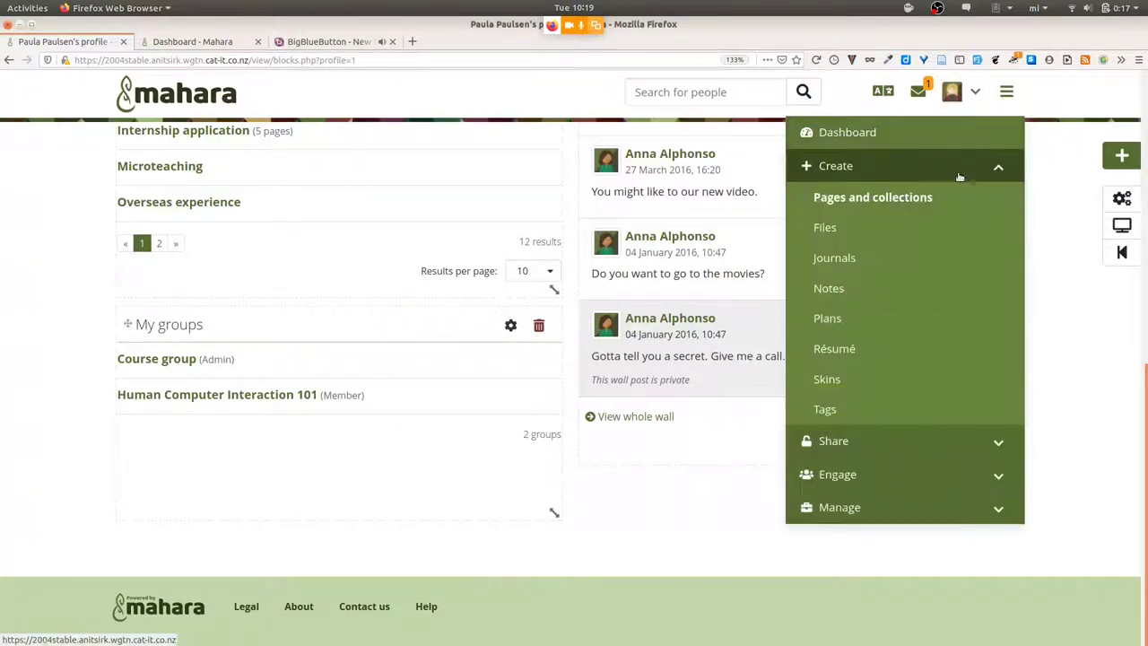
left_click(866, 474)
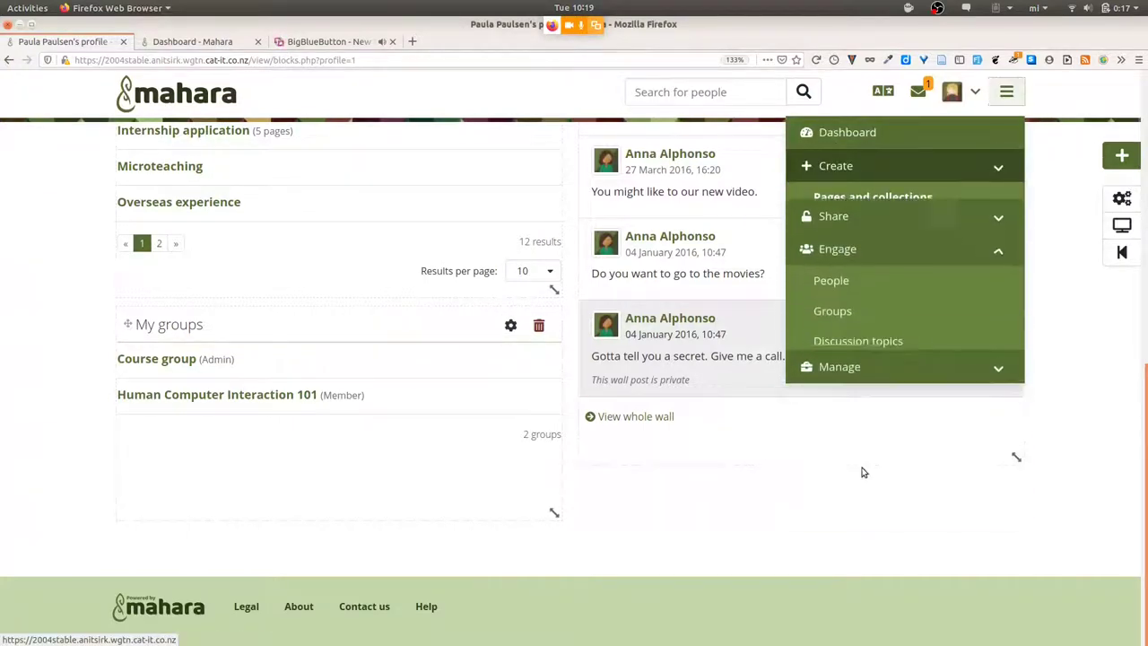
left_click(875, 296)
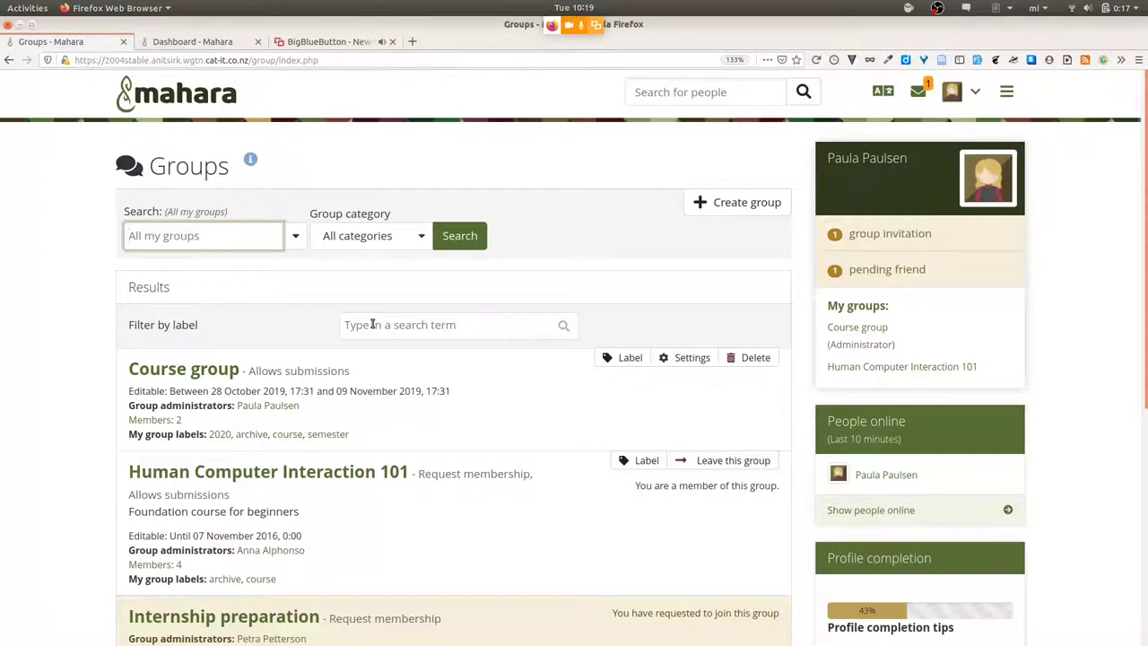
left_click(301, 242)
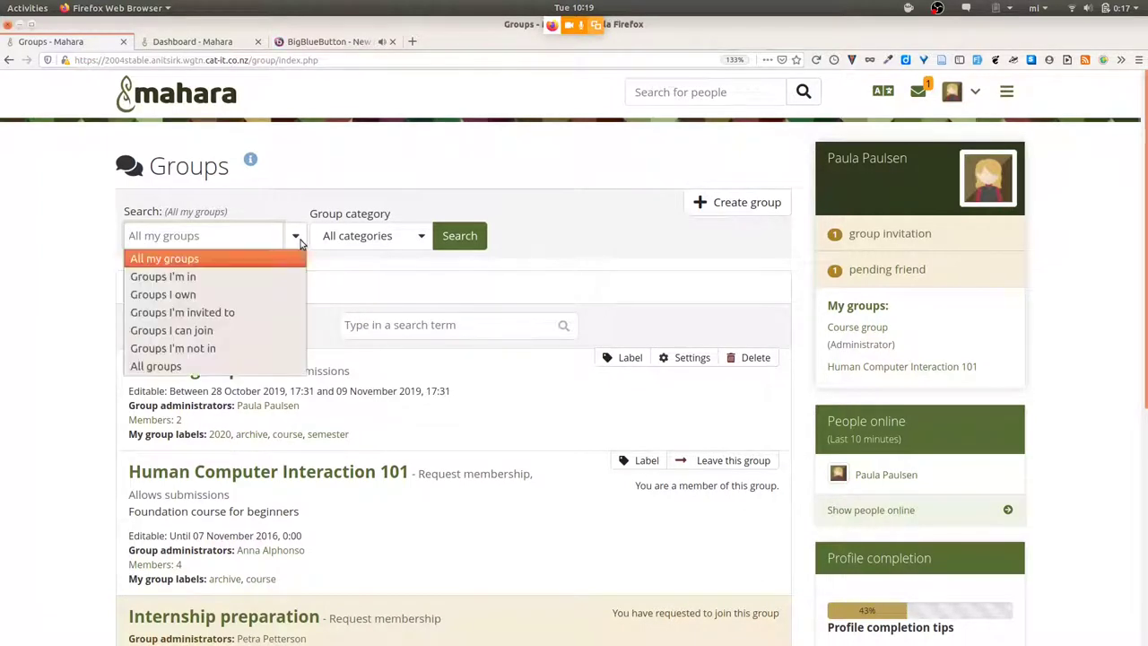
left_click(185, 364)
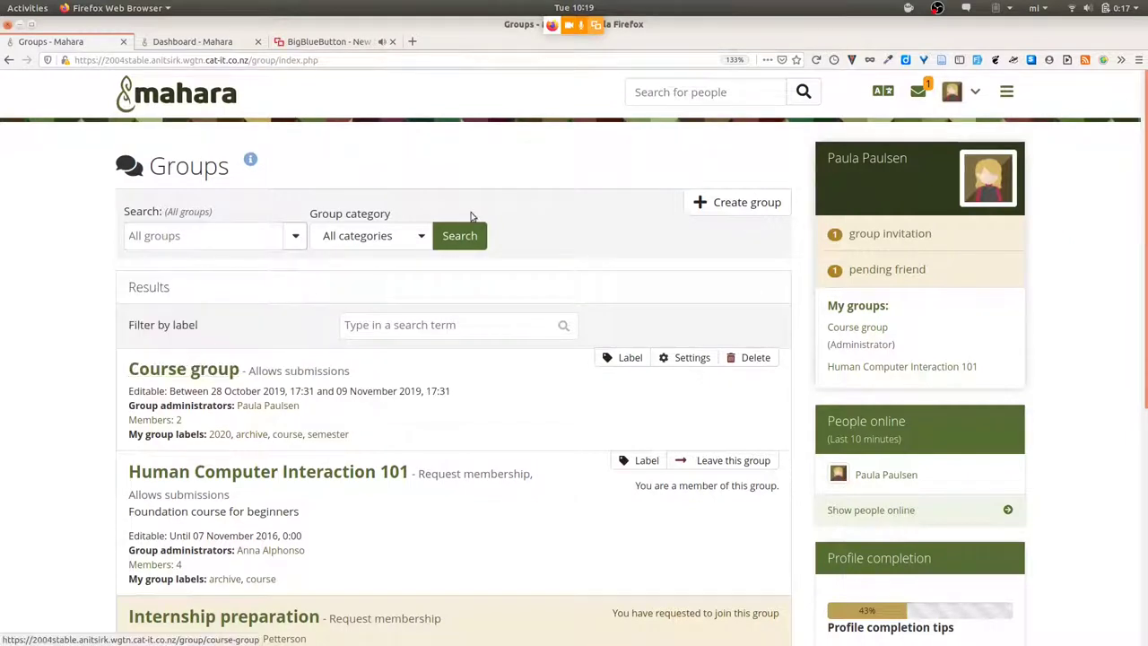
left_click(458, 239)
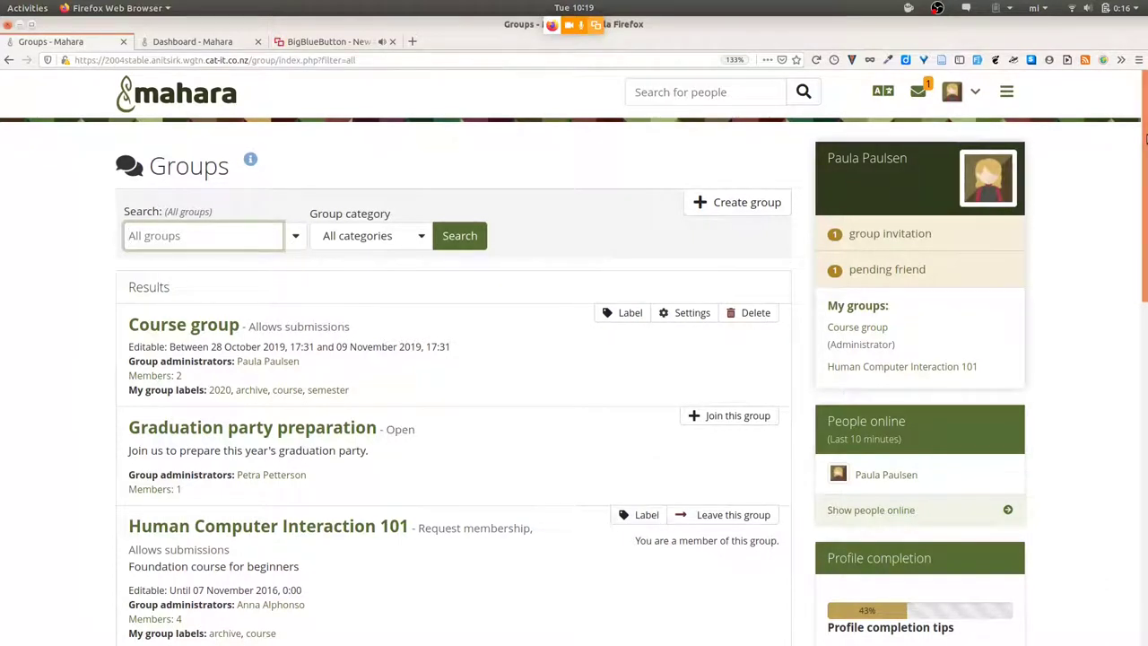
Open the portfolio export page and generate an export of all personal data with comments included
left_click(1006, 94)
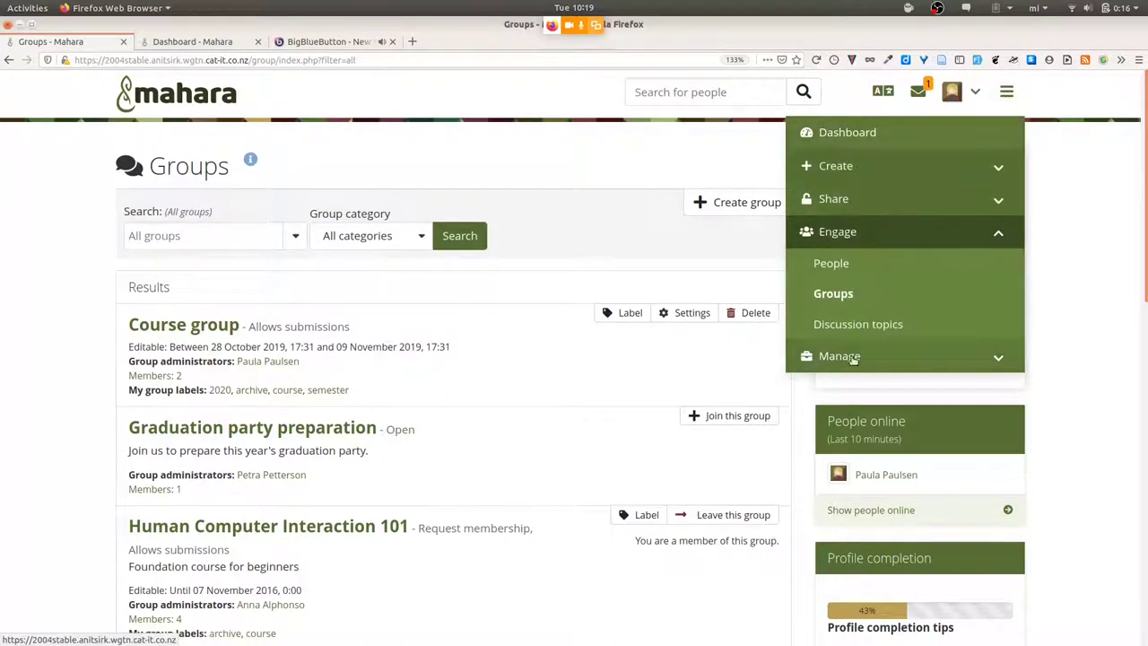
left_click(852, 363)
left_click(853, 296)
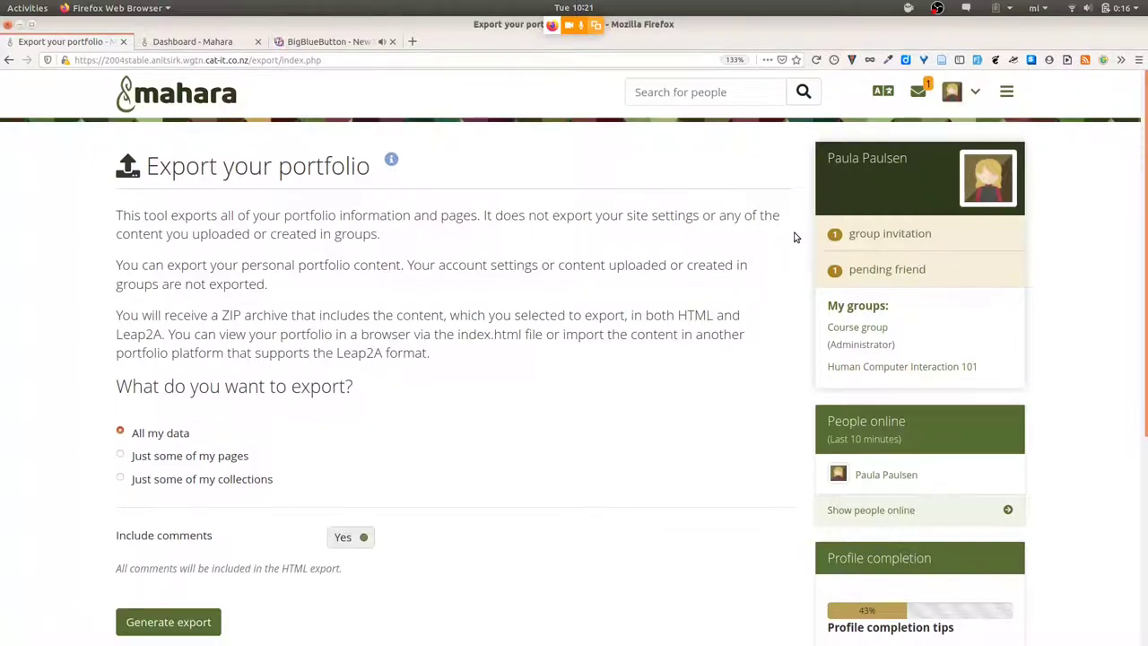
scroll(248, 303, "down", 2)
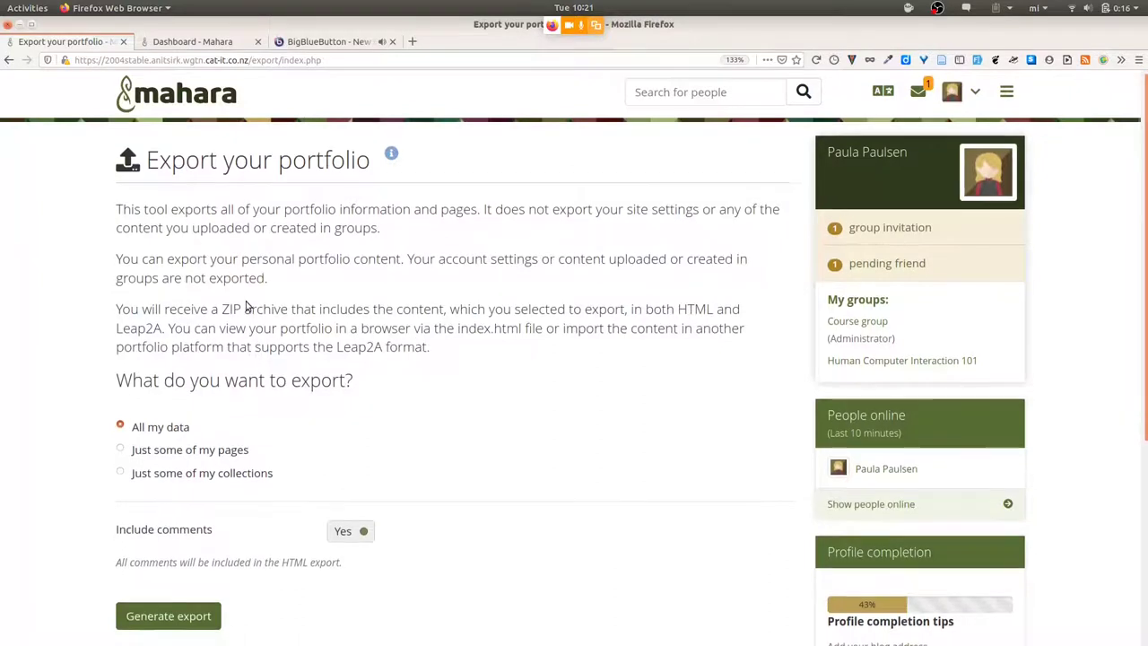
scroll(247, 303, "down", 1)
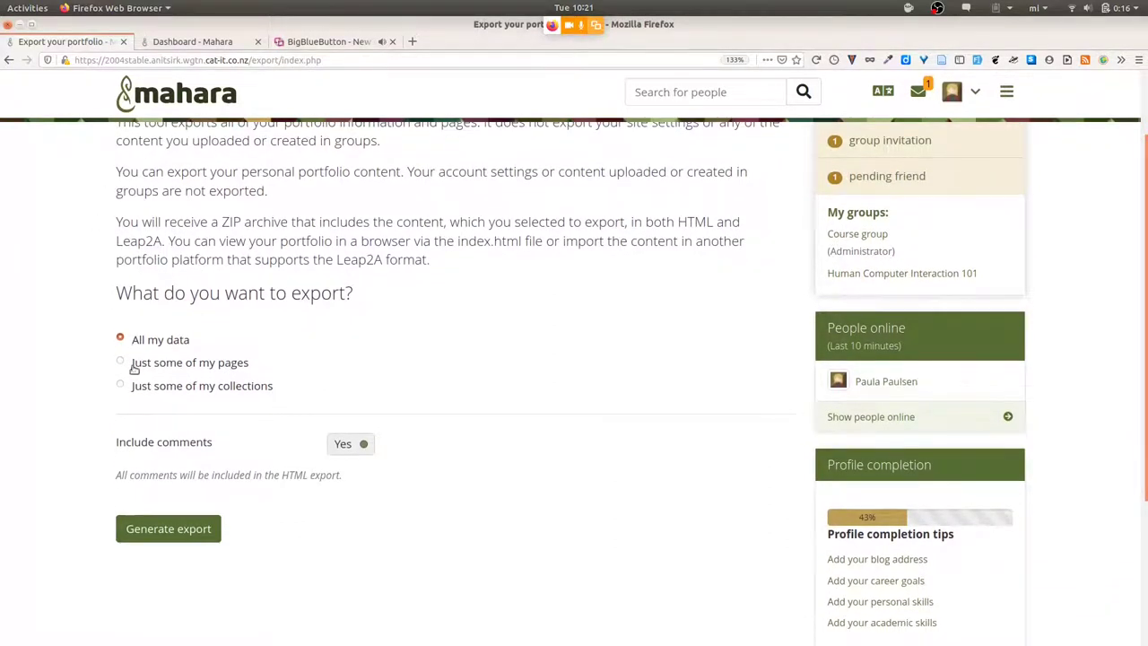
left_click(161, 529)
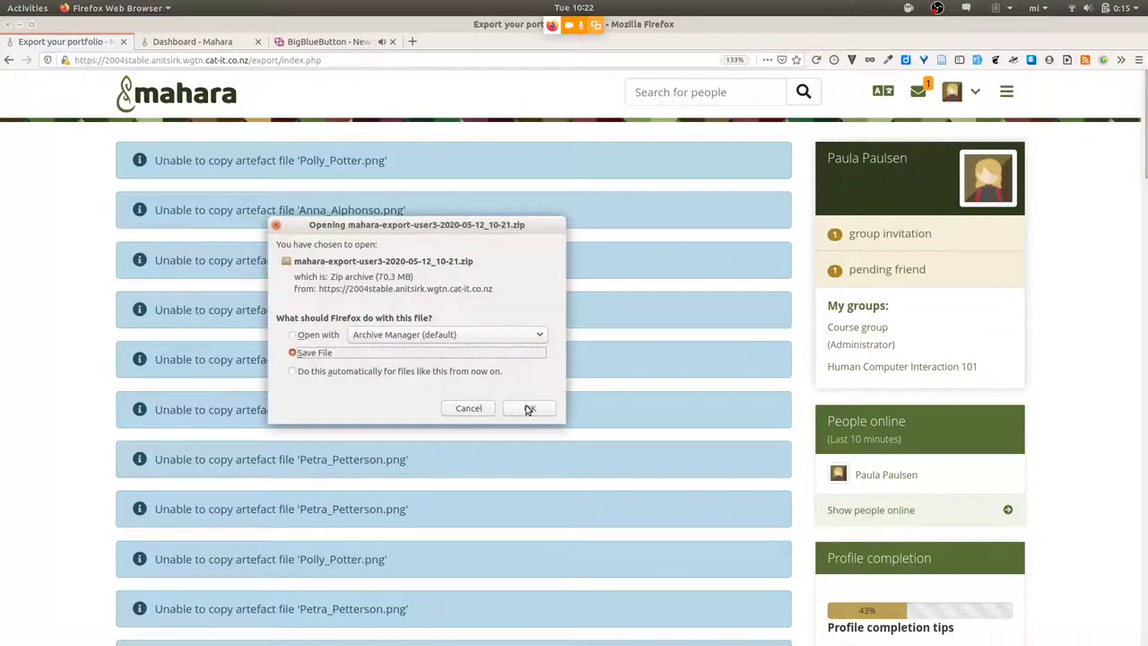
Save the exported ZIP archive in the Desktop's tmp folder and go to the end of the export page
left_click(529, 408)
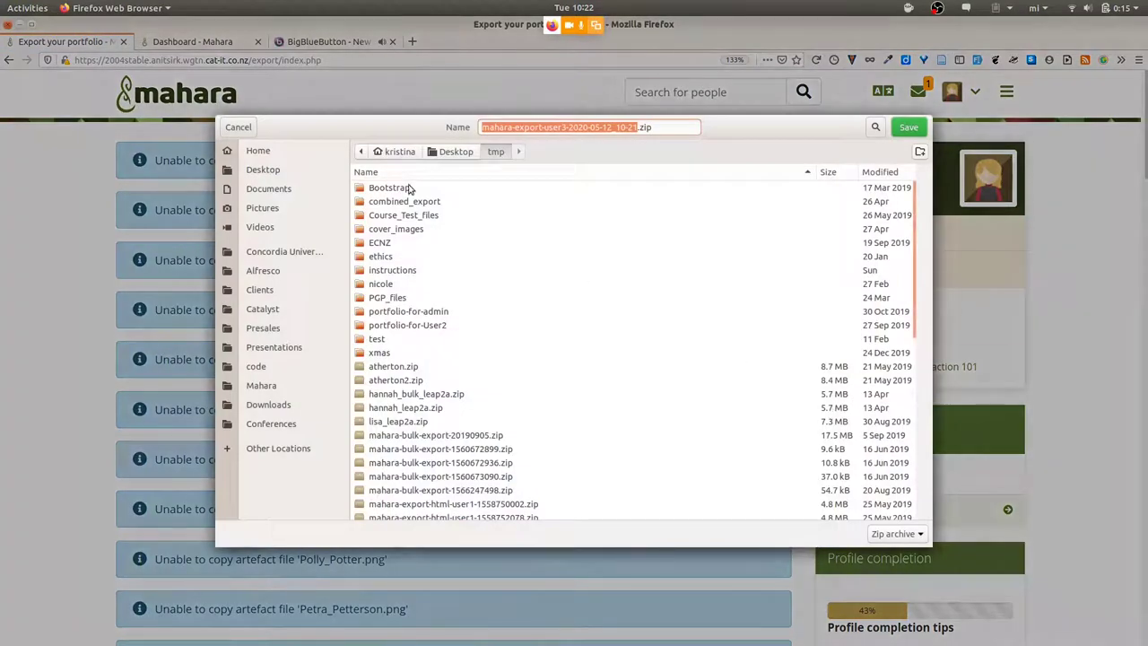
left_click(908, 127)
scroll(1075, 224, "down", 15)
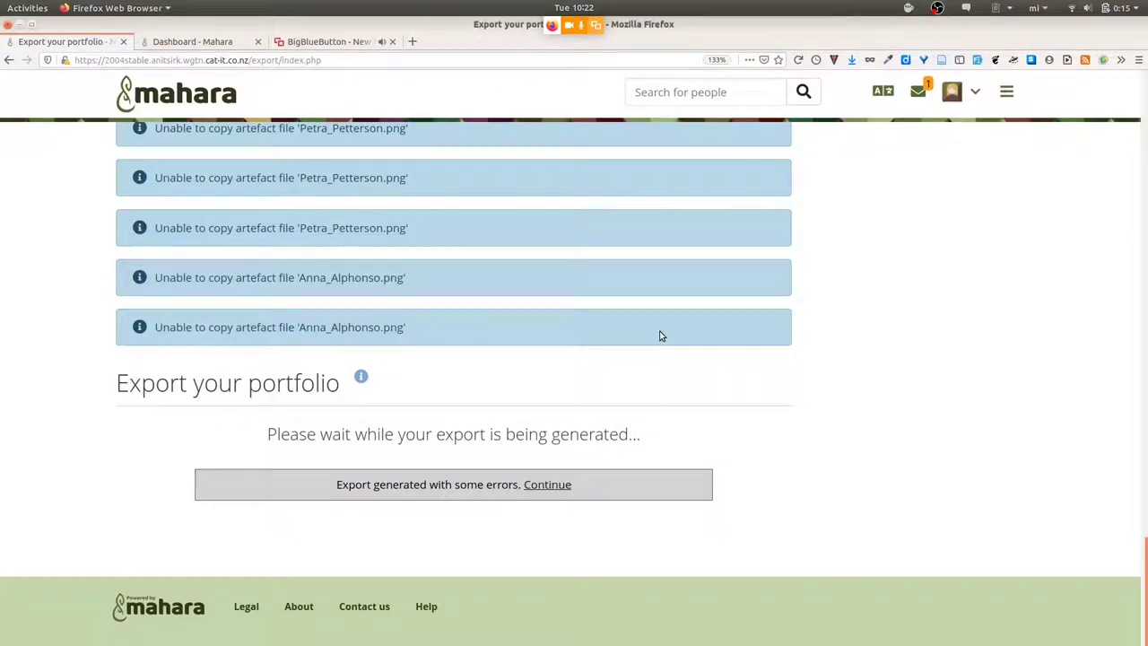
Switch to the file manager, find the exported ZIP among the recent files, and open it in Archive Manager
key("alt+Tab")
key("alt+Tab")
key("alt+Tab")
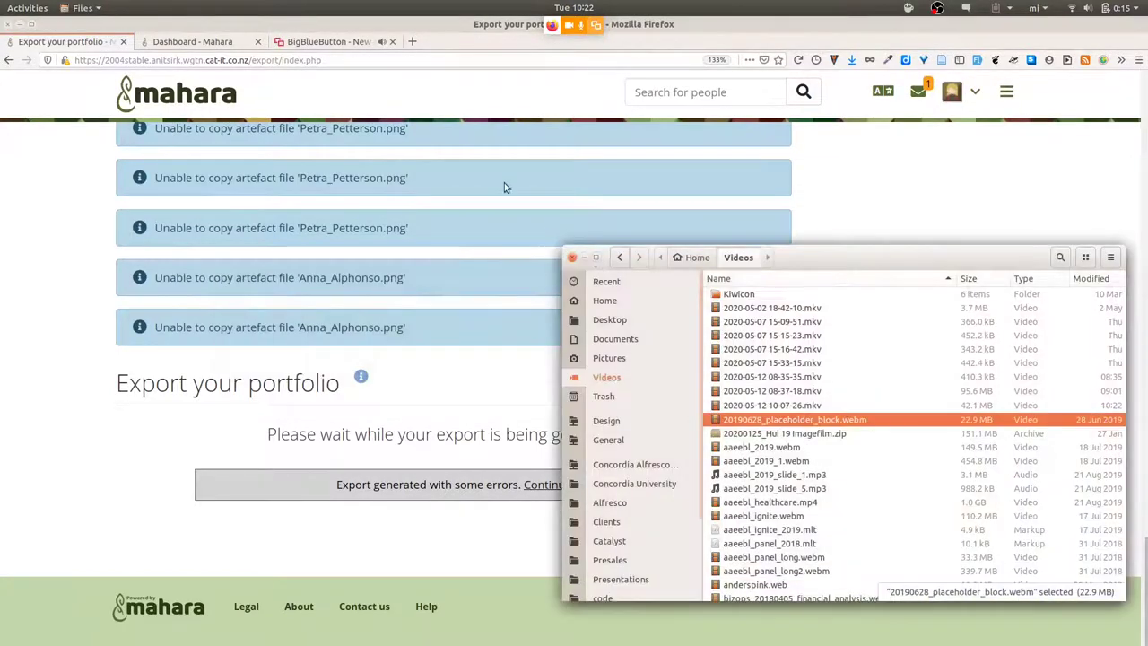
left_click(610, 320)
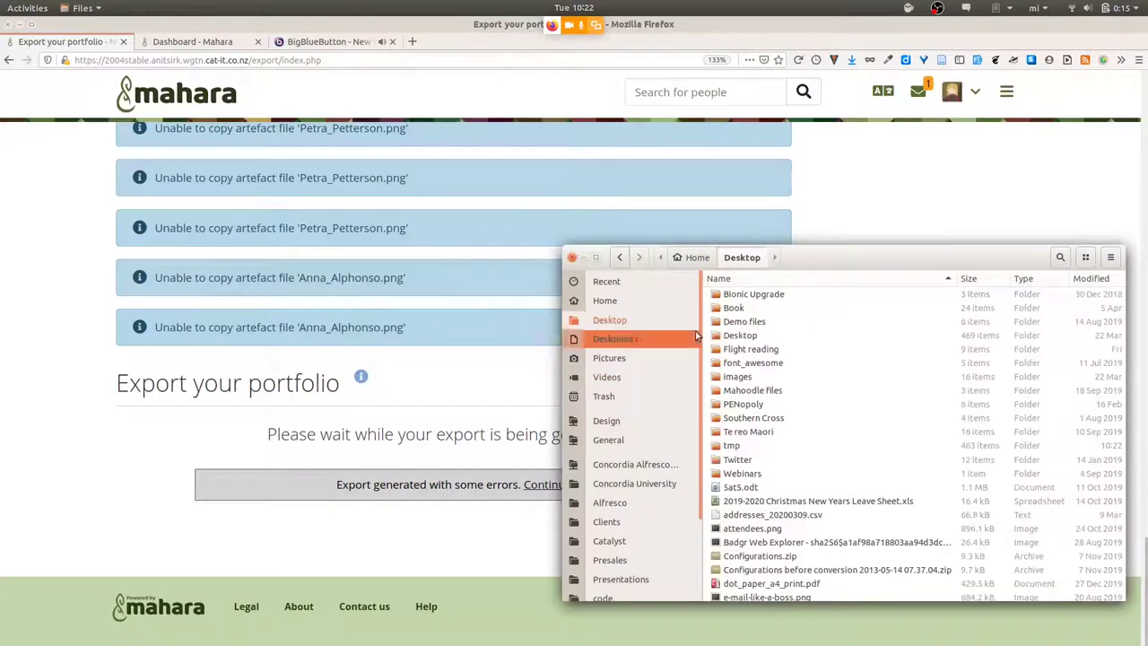
left_click(639, 276)
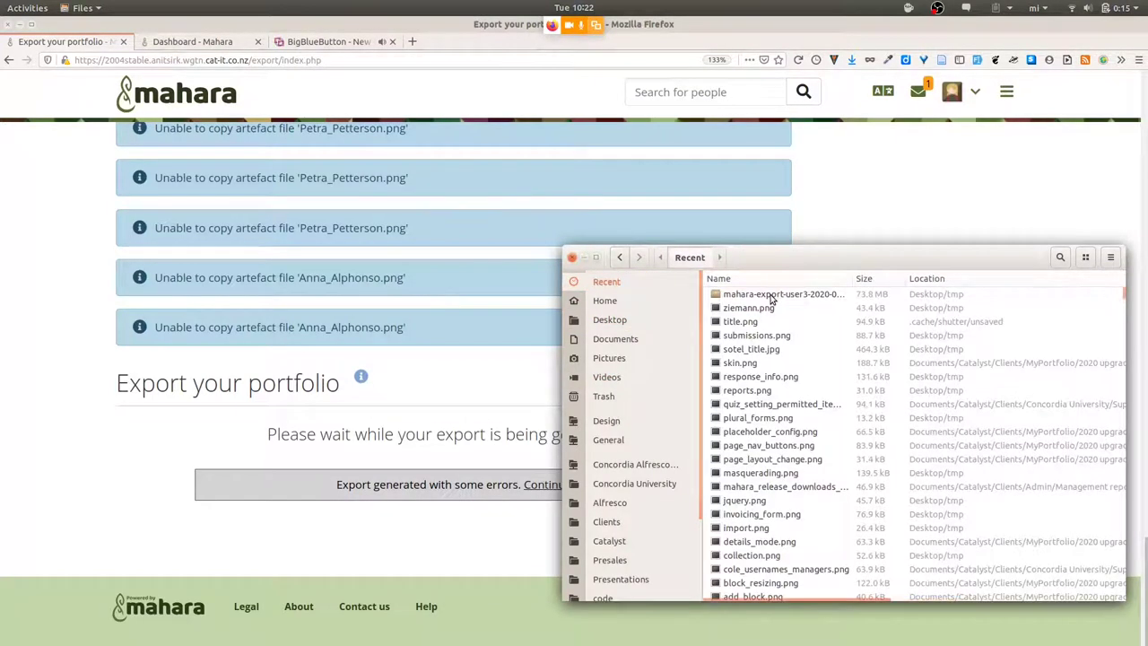
double_click(771, 296)
left_click_drag(893, 252, 177, 268)
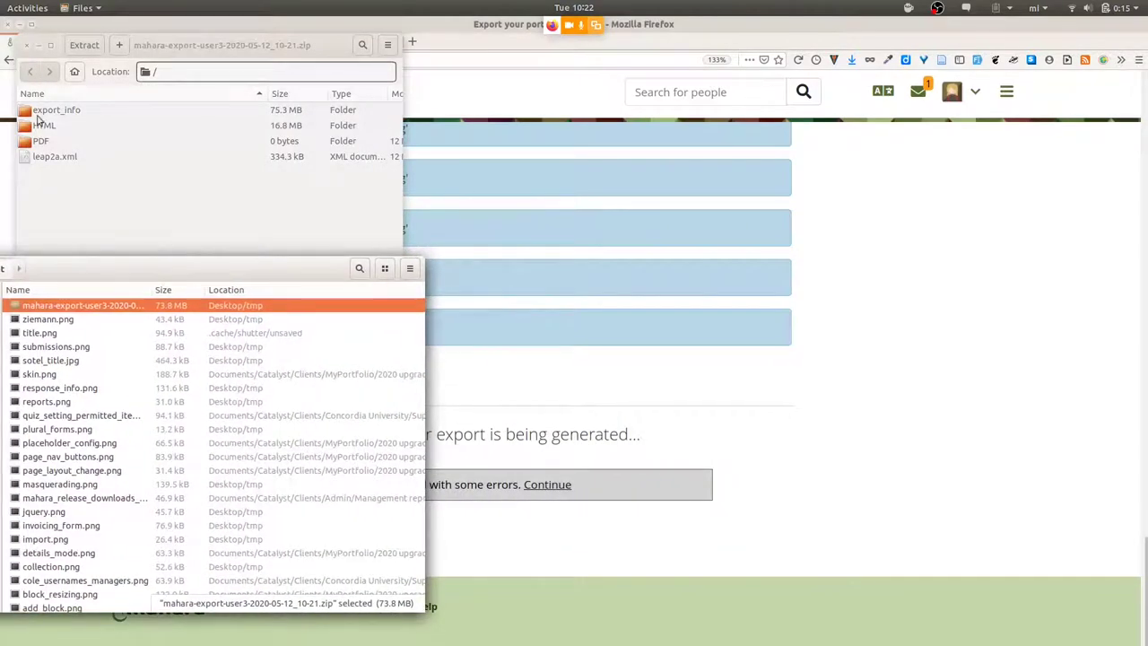
left_click(105, 177)
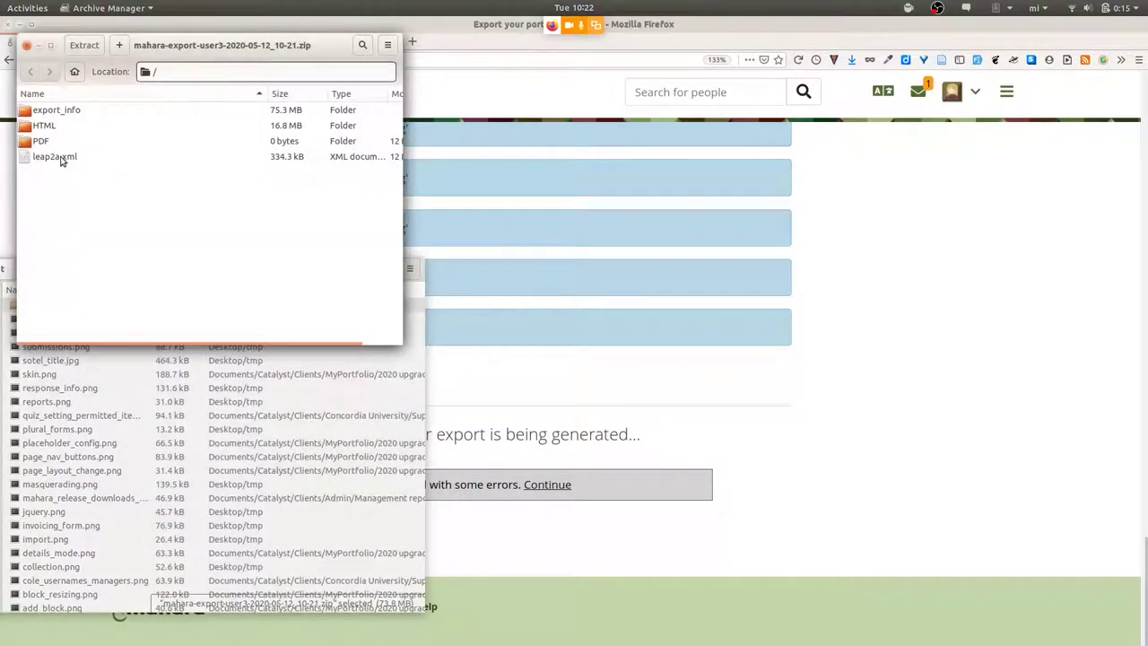
Inspect the files folder inside the archive's export_info folder and return to the archive root
double_click(69, 115)
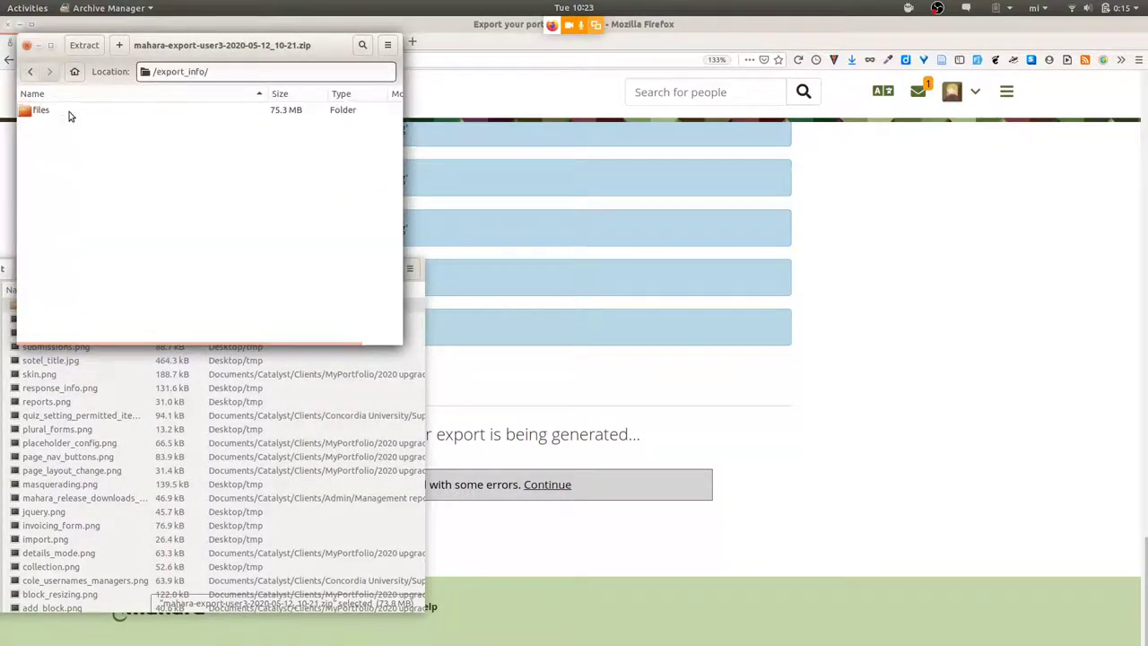
double_click(34, 111)
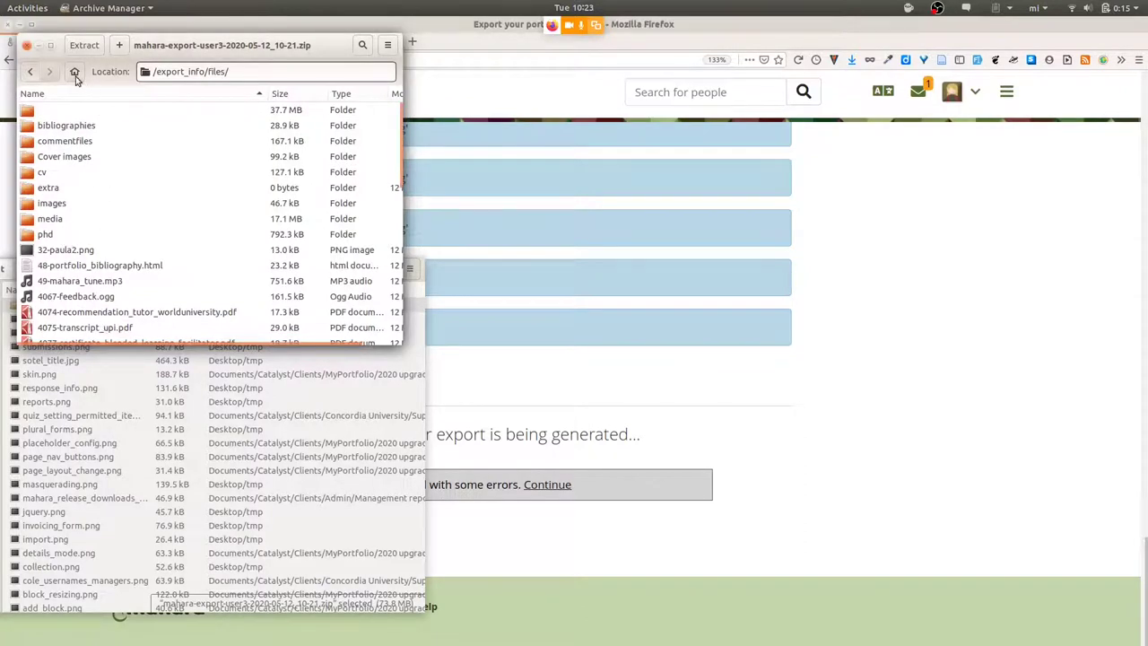
left_click(29, 71)
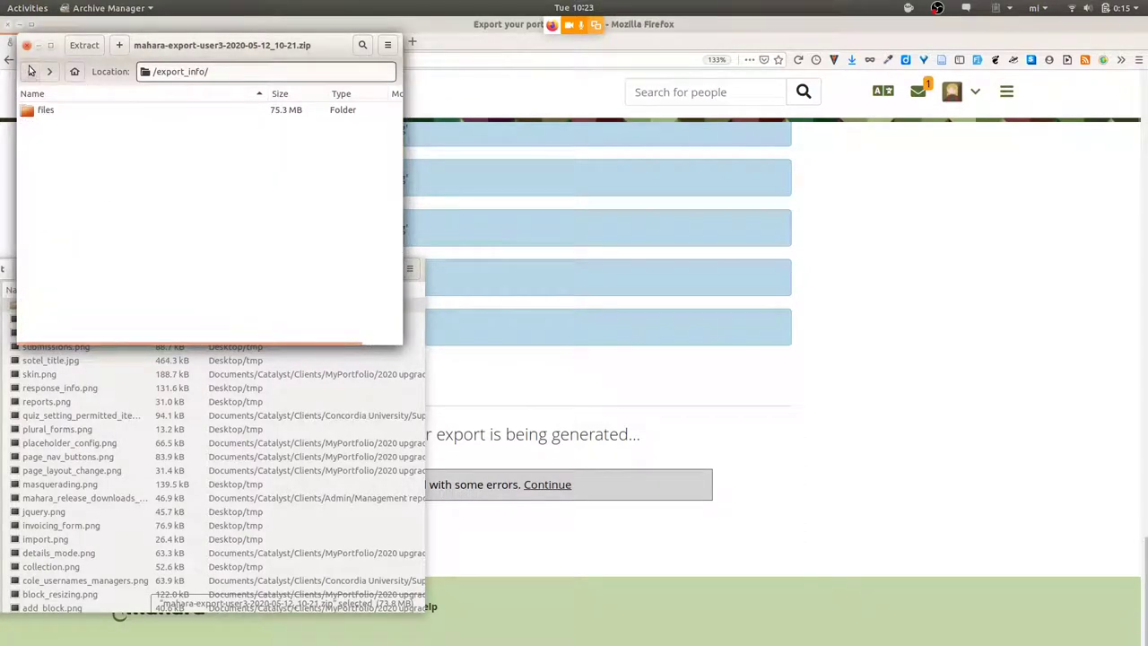
left_click(29, 71)
Inspect the archive's HTML and PDF folders and return to the archive root
left_click(51, 127)
double_click(51, 128)
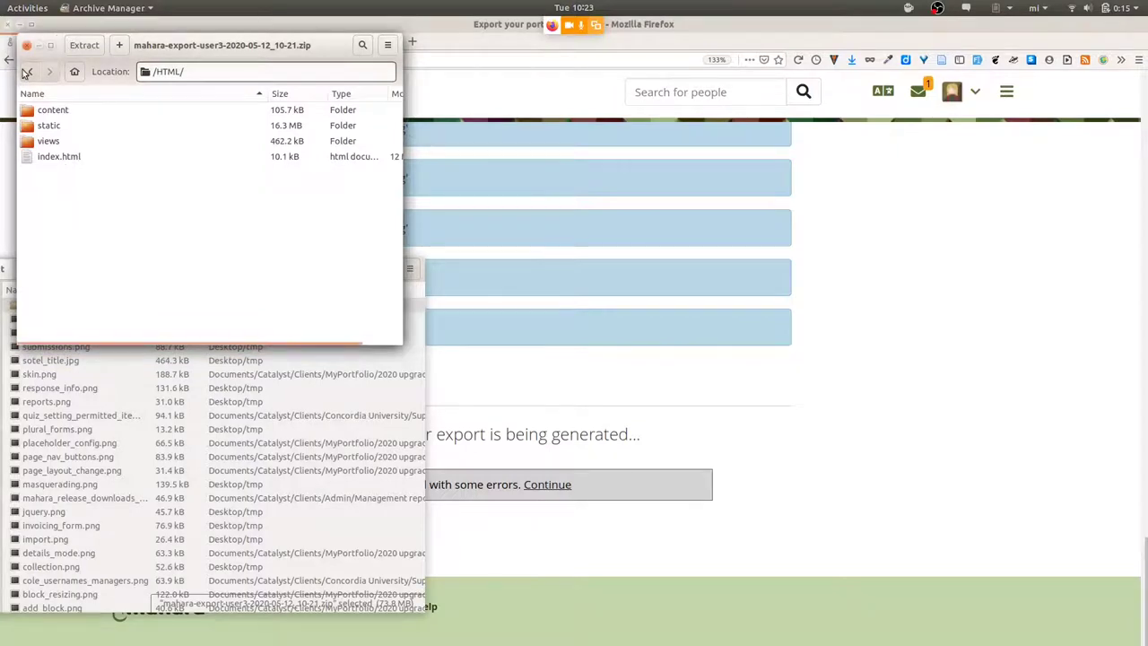
left_click(30, 71)
double_click(43, 143)
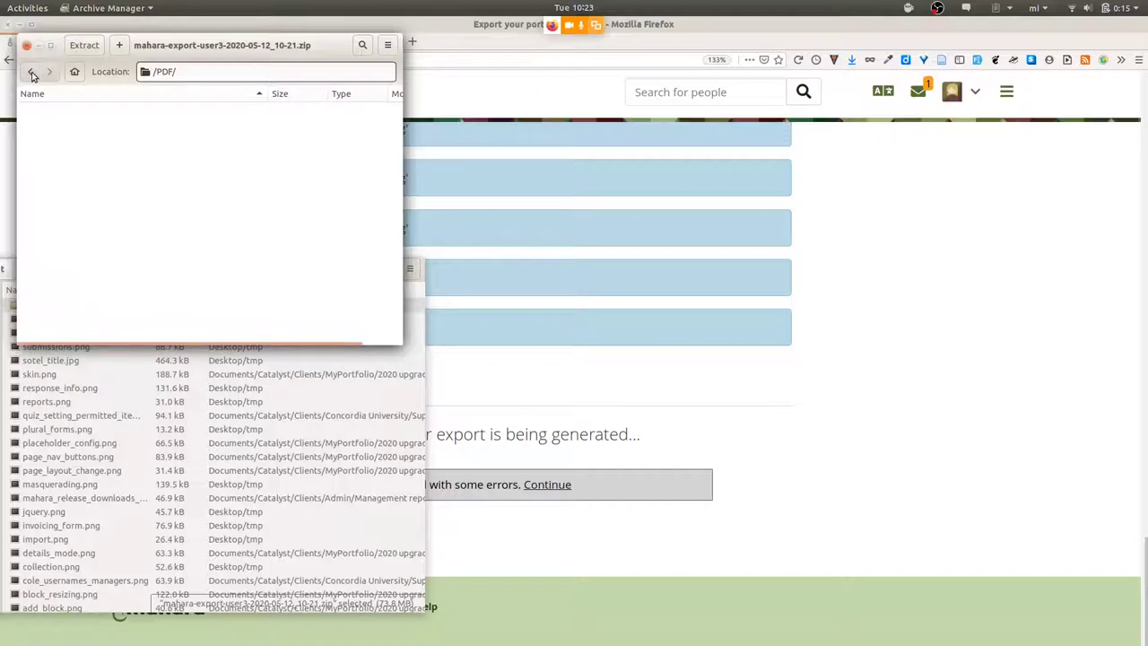
left_click(31, 74)
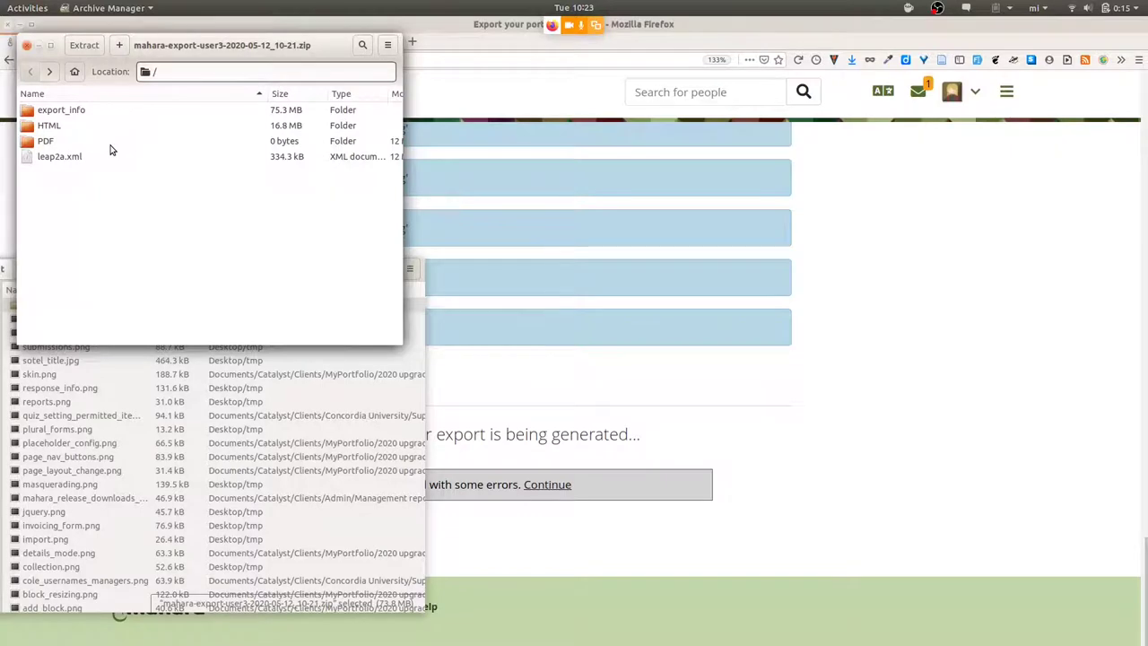
Close the archive, return to the export page in Firefox, and highlight the image file name in the second-last copy message
left_click(26, 45)
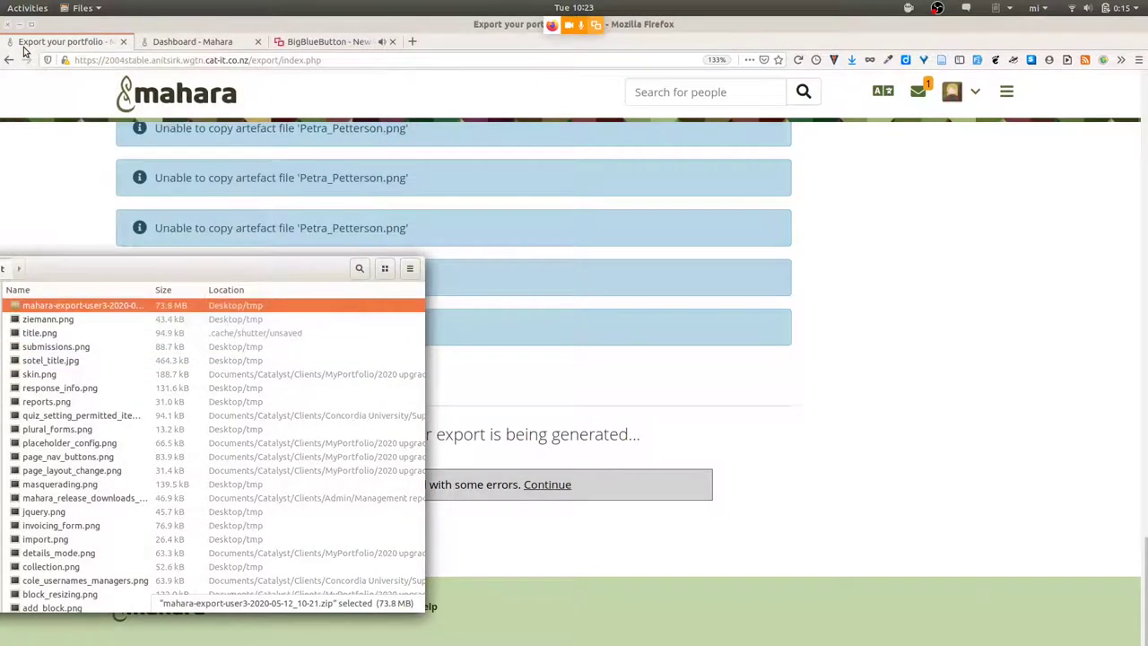
left_click(930, 252)
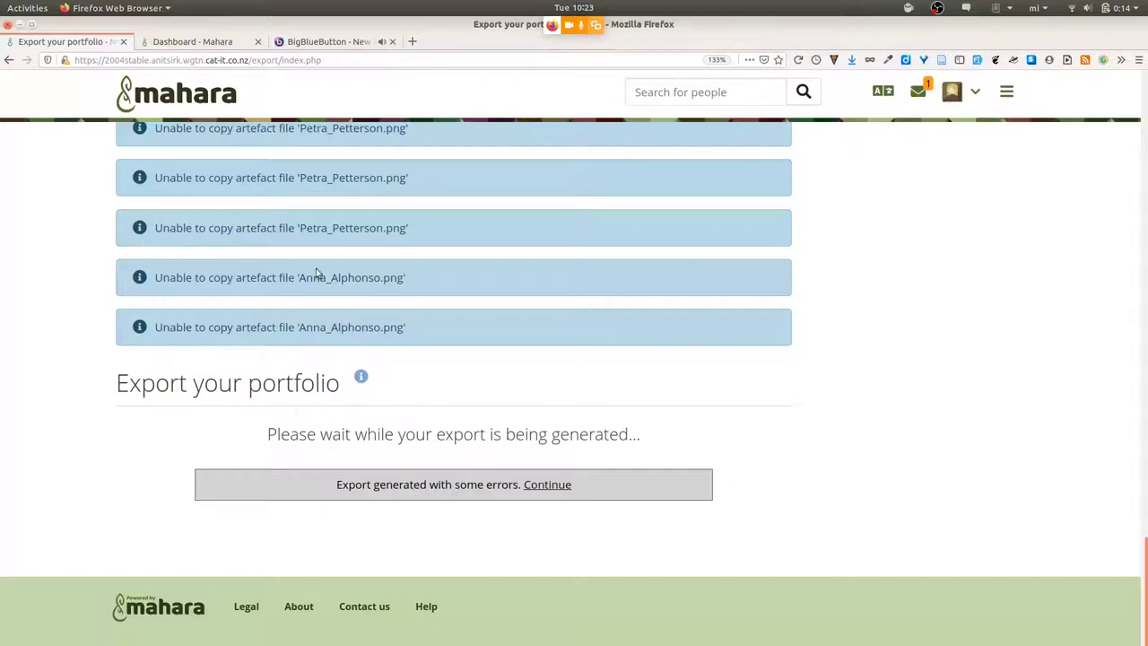
left_click_drag(301, 277, 394, 284)
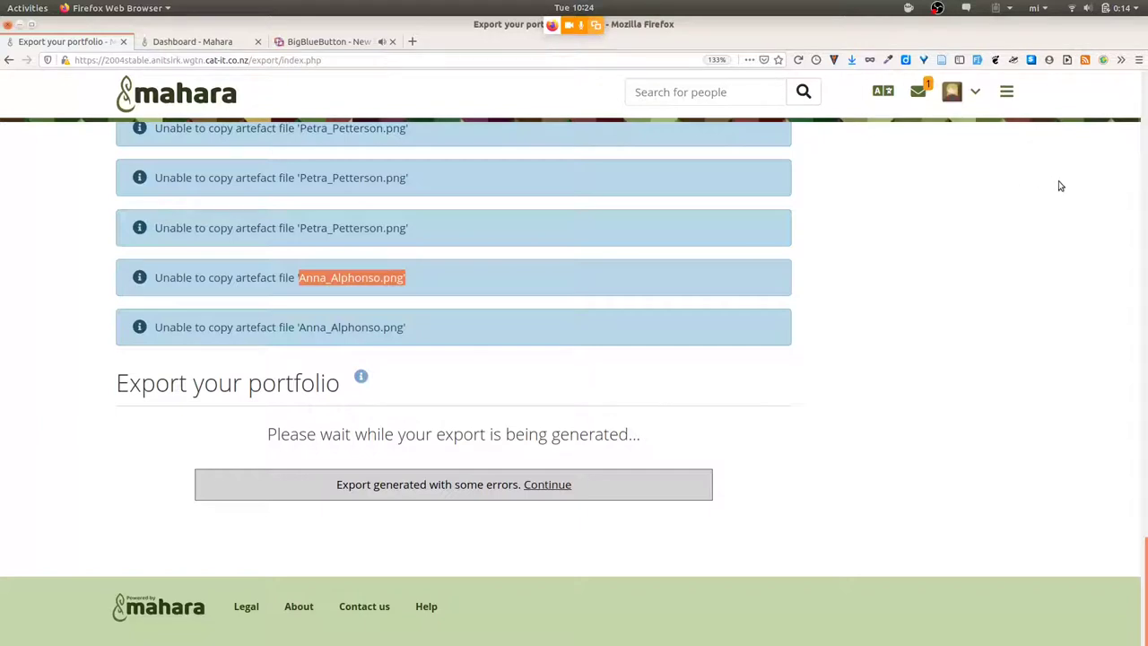
Switch to the private browsing window where the other account is logged in and open its portfolio export page
key("alt+Tab")
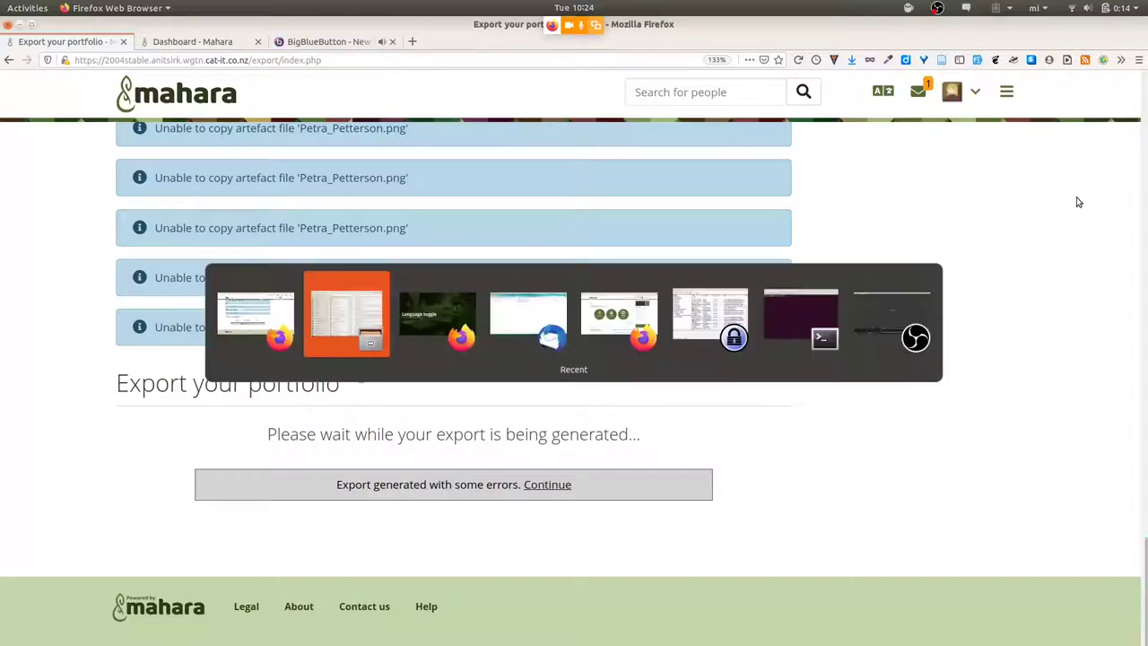
key("alt+Tab")
key("alt+Tab")
key("alt+Tab")
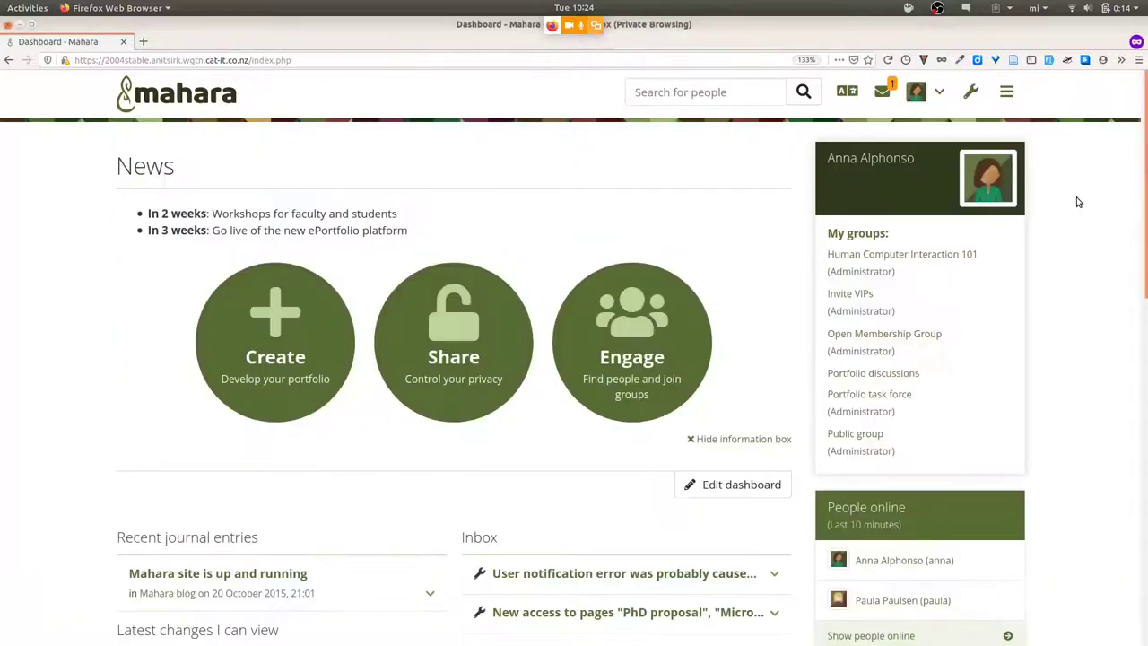
left_click(1005, 90)
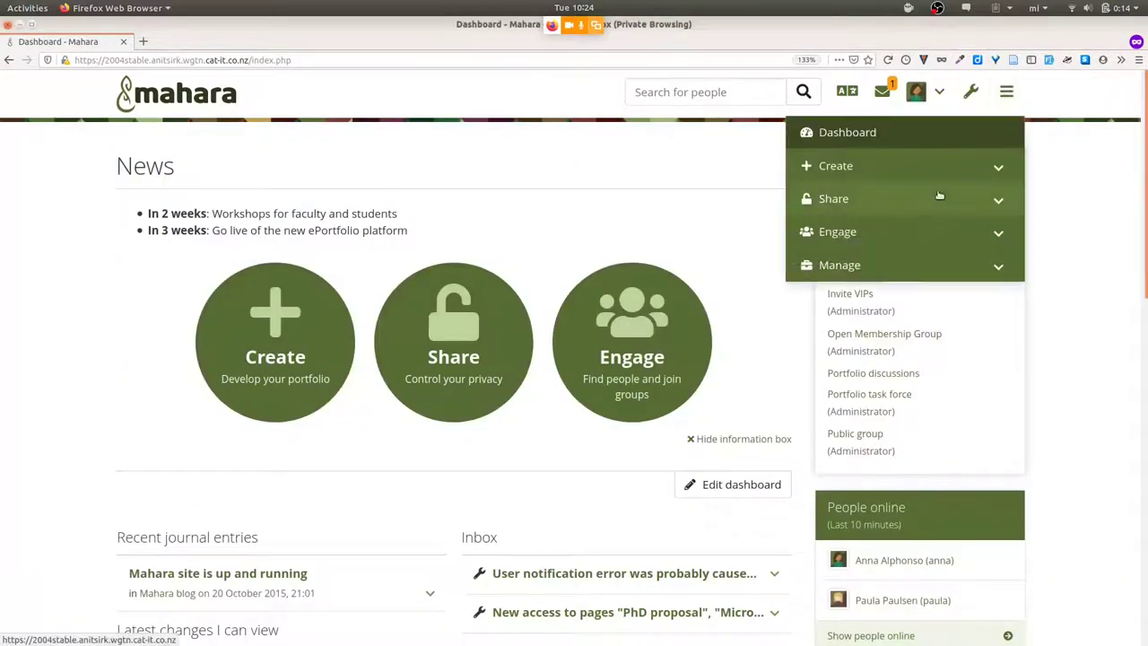
left_click(910, 262)
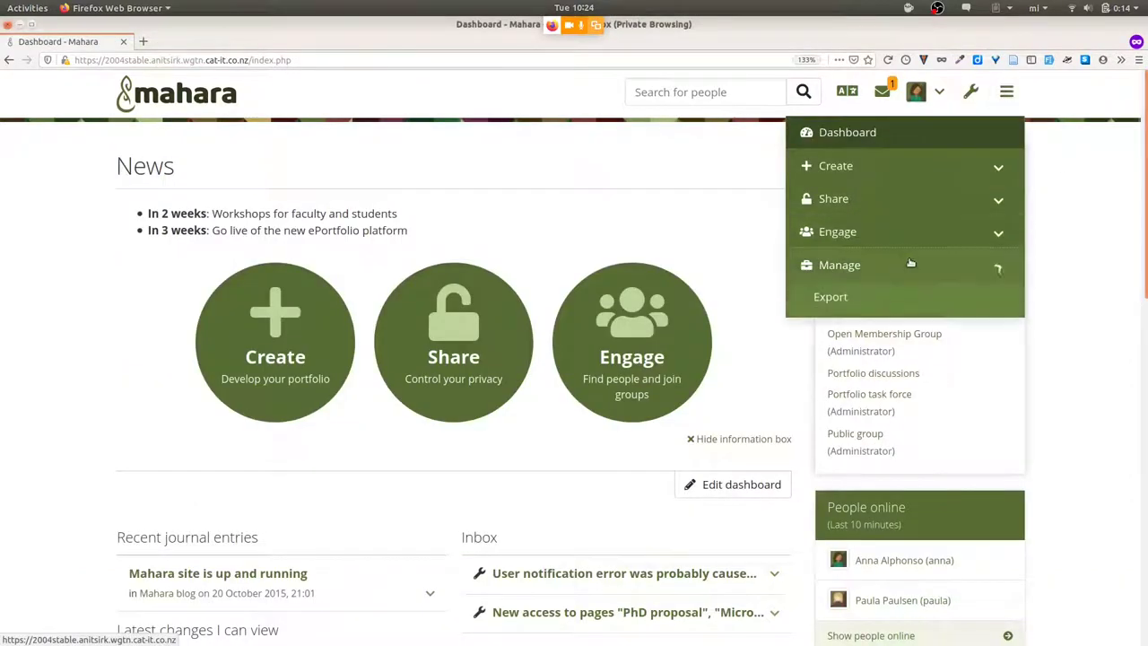
left_click(856, 300)
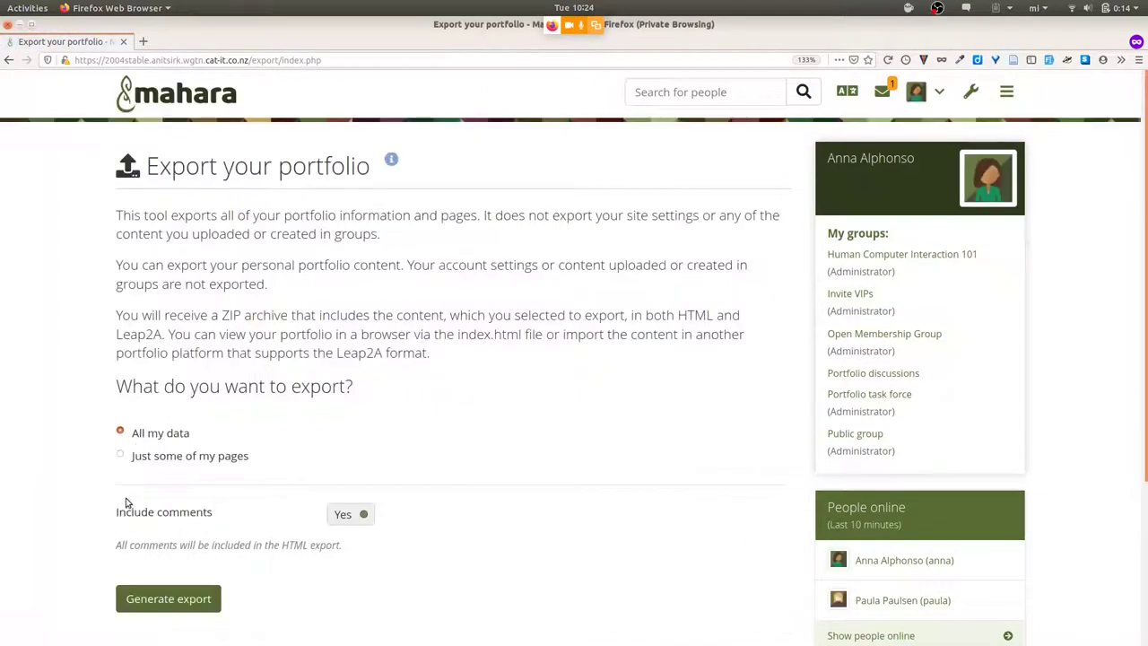
Toggle the Include comments option, generate the export of all data, and save the ZIP archive in the tmp folder
left_click(350, 513)
left_click(159, 598)
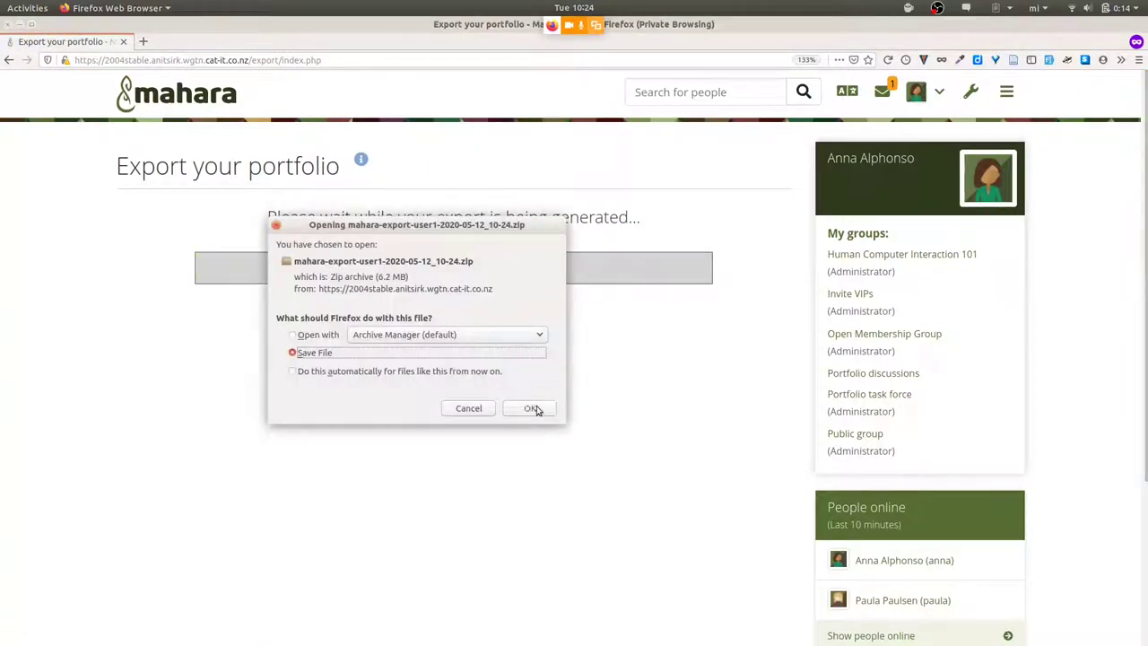
left_click(530, 408)
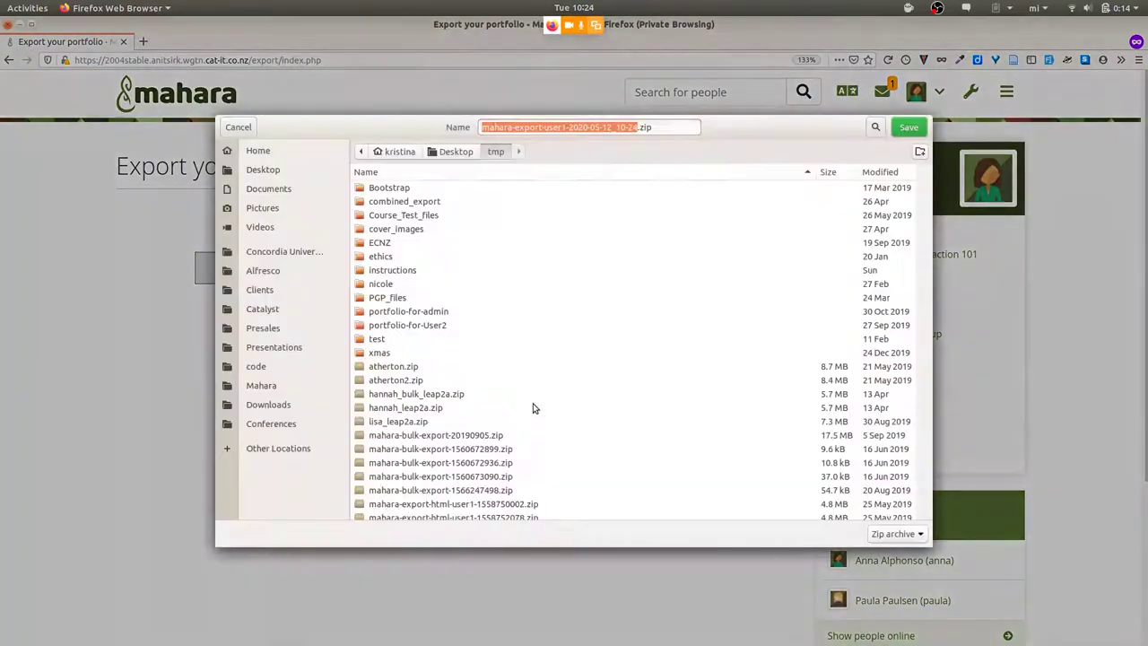
left_click(905, 127)
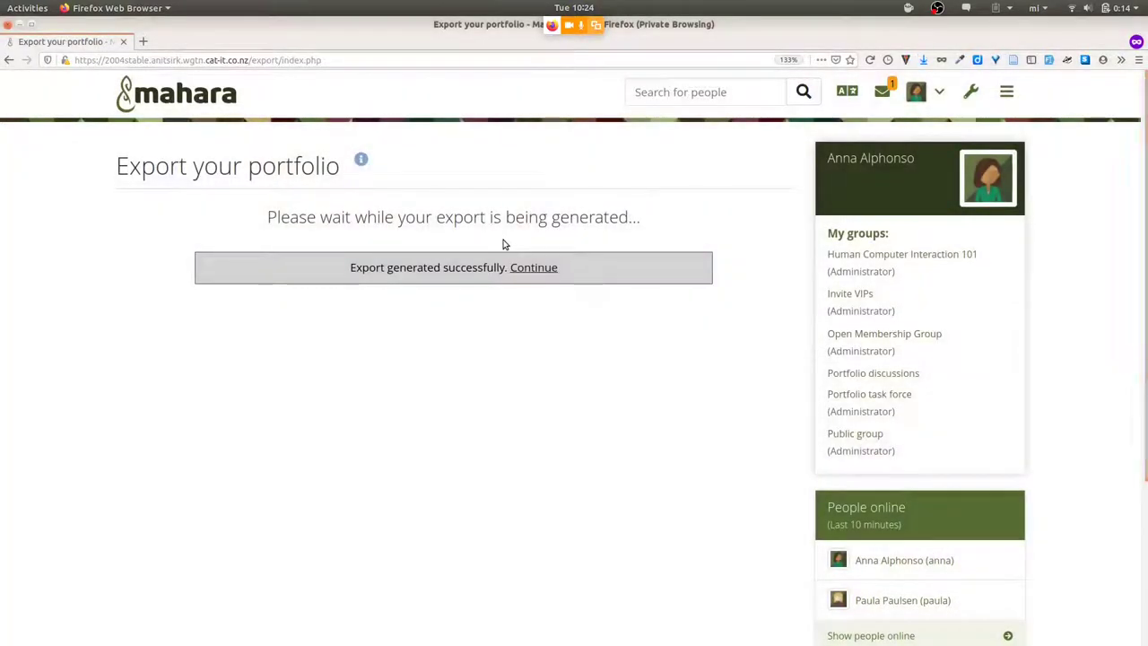
Switch to the file manager, open the new user1 export archive, and inspect the files in its PDF folder
key("alt+Tab")
key("alt+Tab")
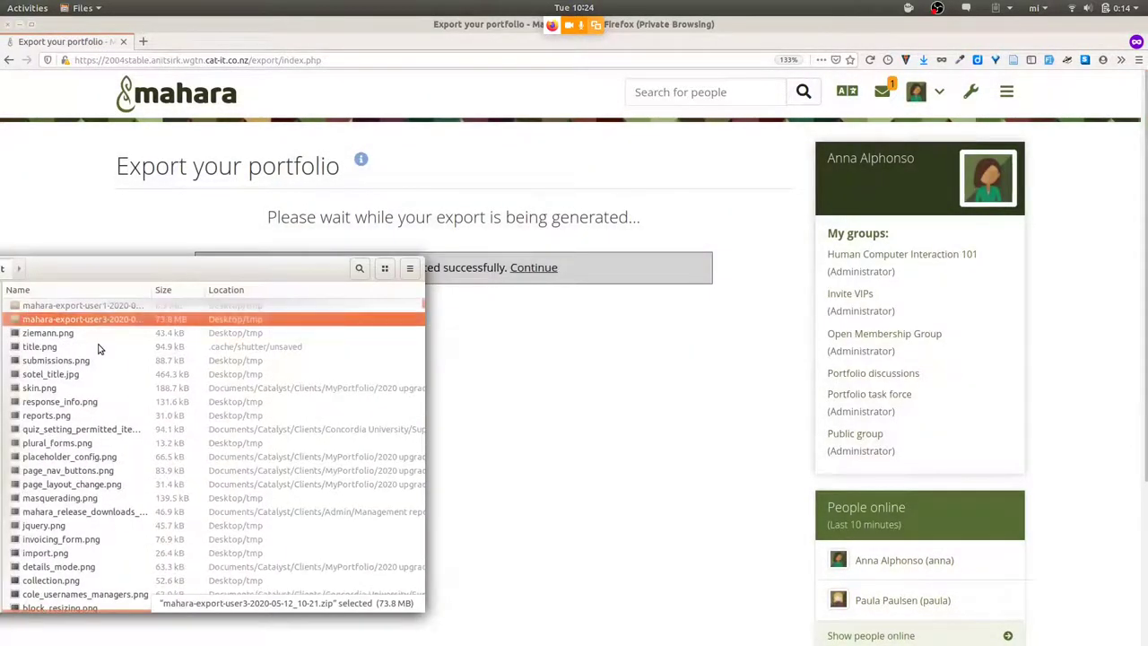
double_click(115, 305)
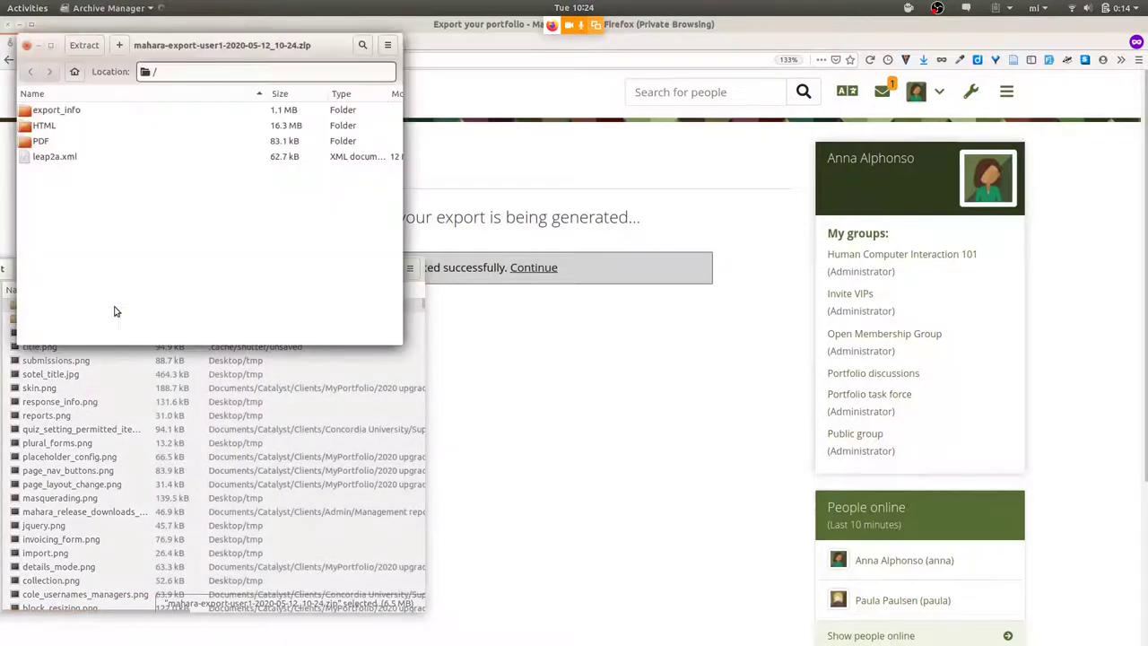
double_click(39, 144)
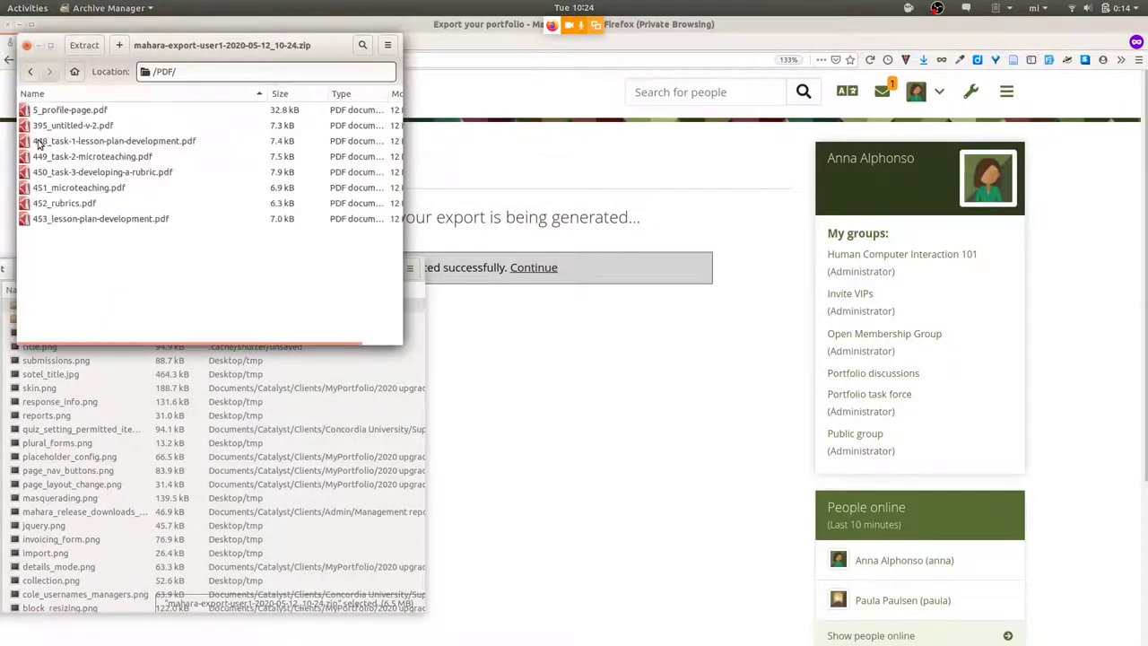
left_click(81, 220)
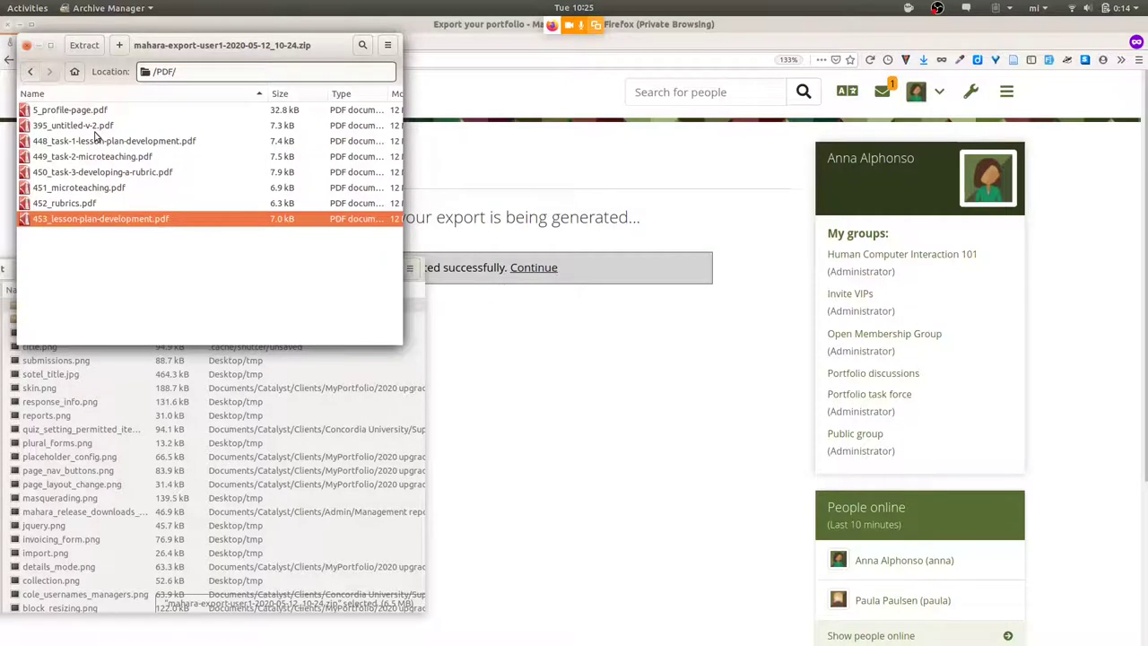
Close the archive, return to the regular Firefox window, and open the Files page of the Create area
left_click(27, 45)
key("alt+Tab")
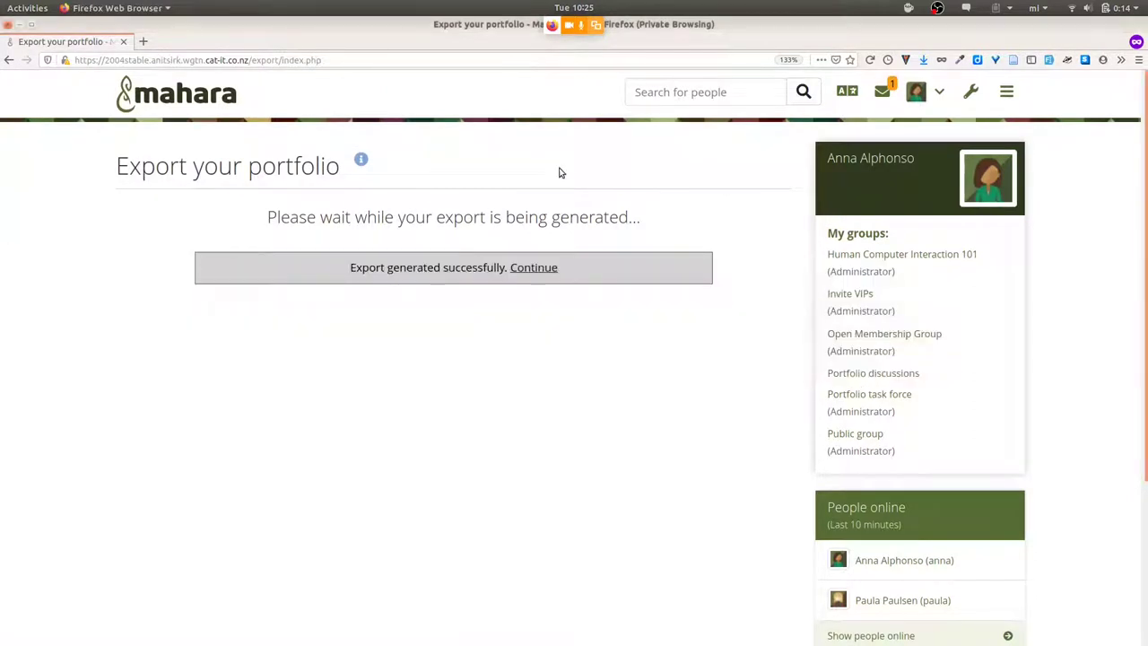
key("alt+Tab")
key("alt+Tab")
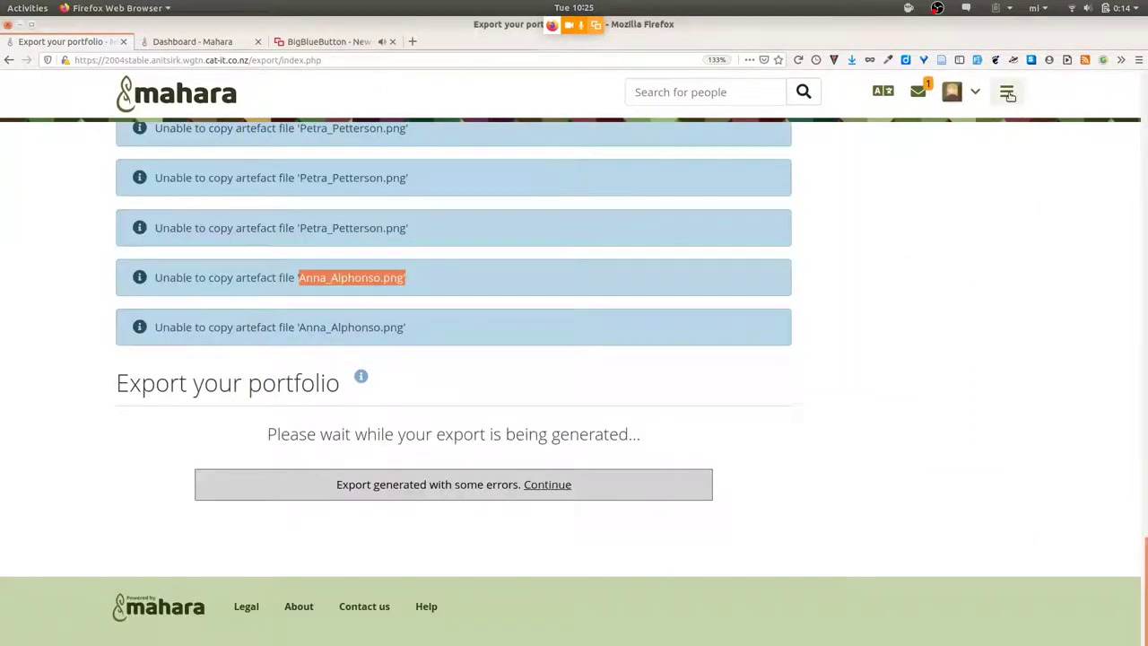
left_click(1008, 94)
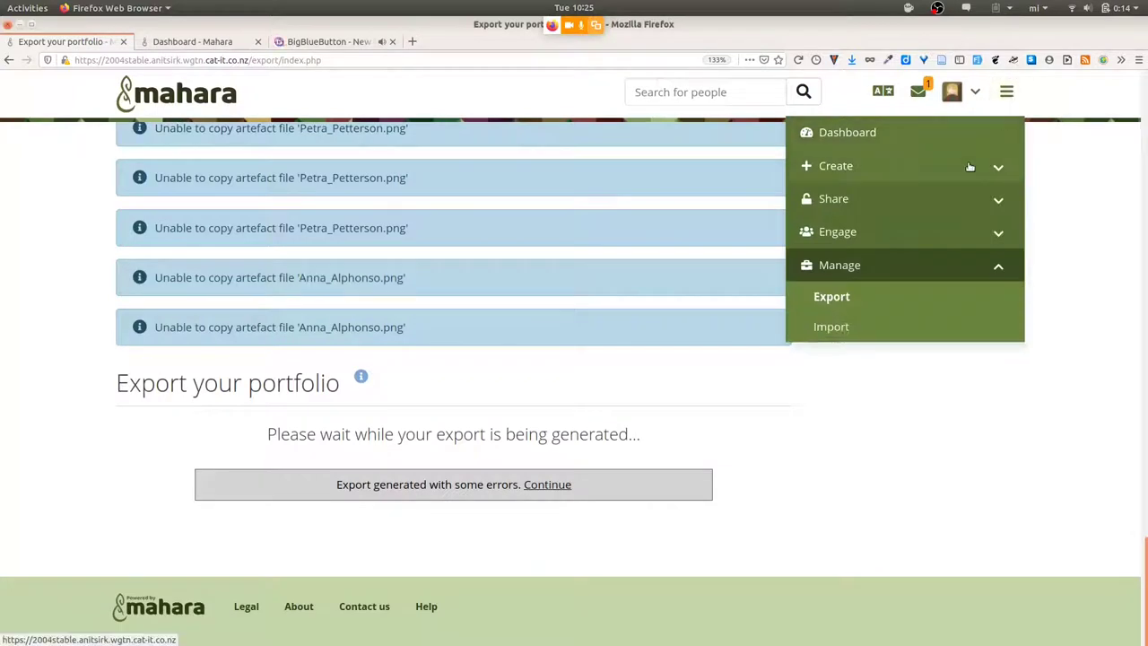
left_click(969, 166)
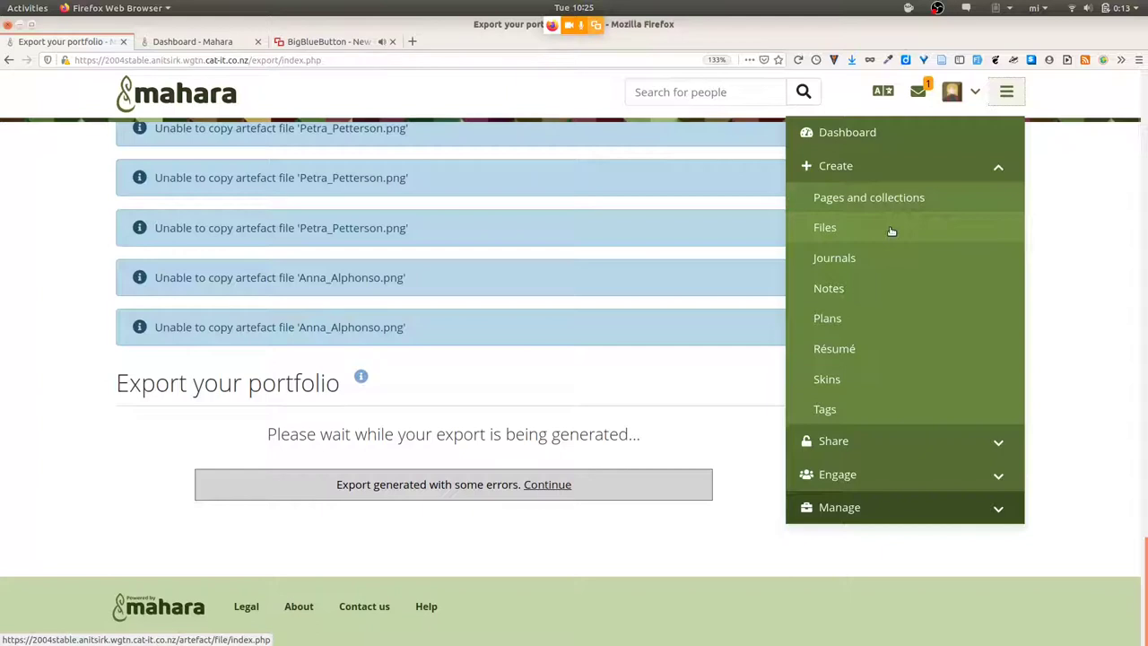
left_click(891, 231)
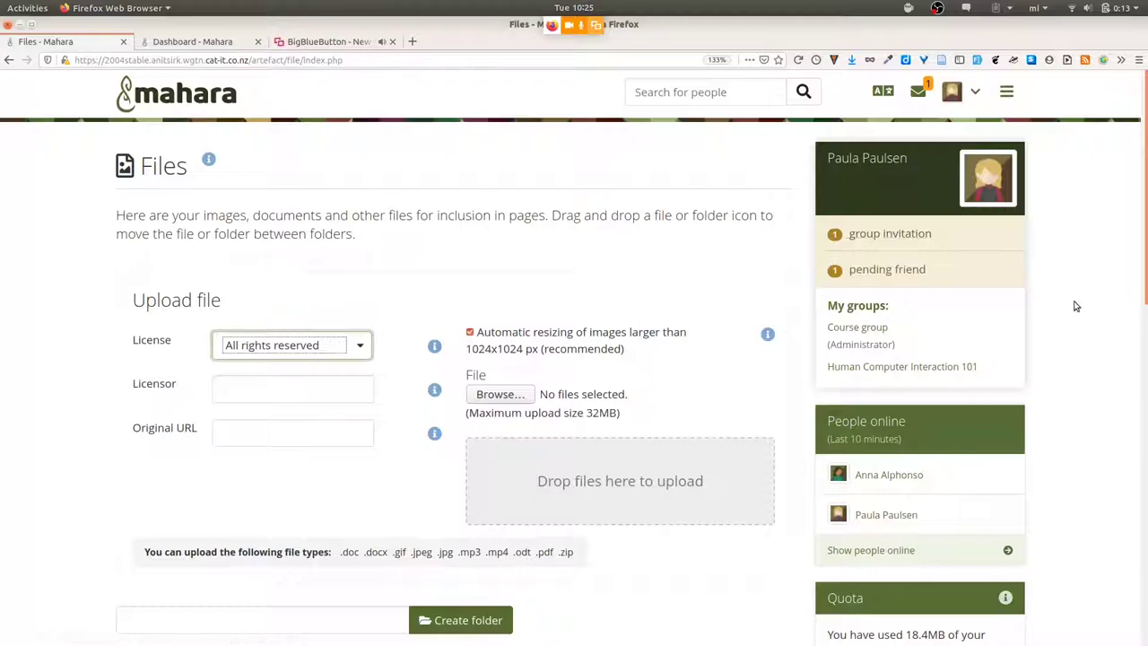
Highlight the line listing the allowed upload file types on the Files page, then clear the highlight
scroll(1076, 306, "down", 5)
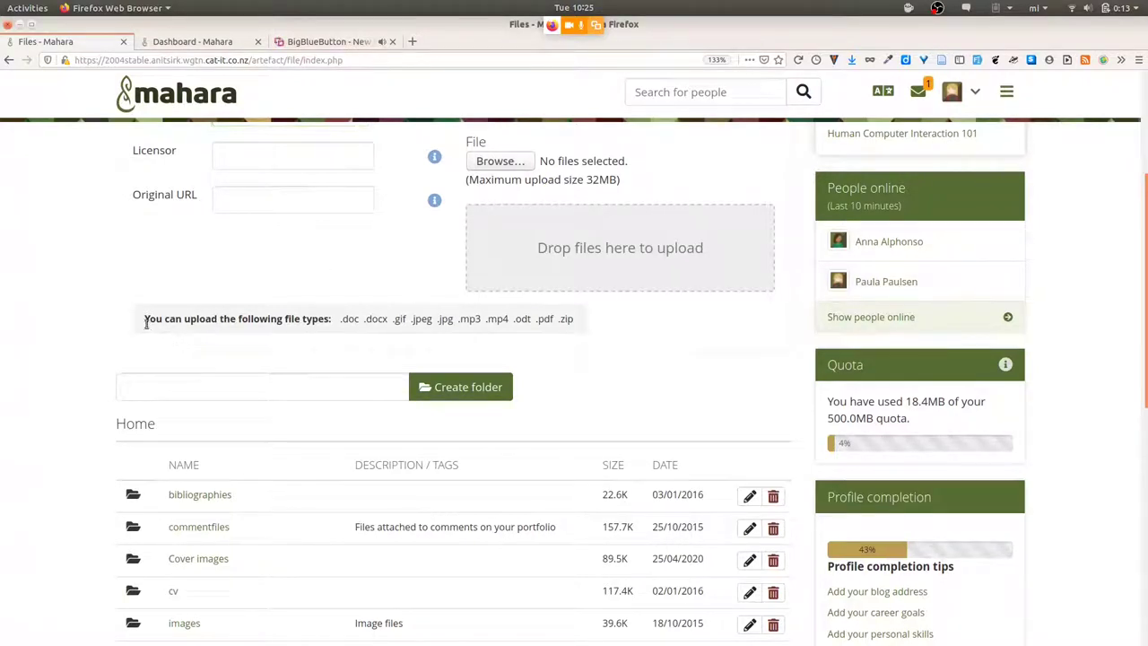
left_click_drag(146, 328, 578, 323)
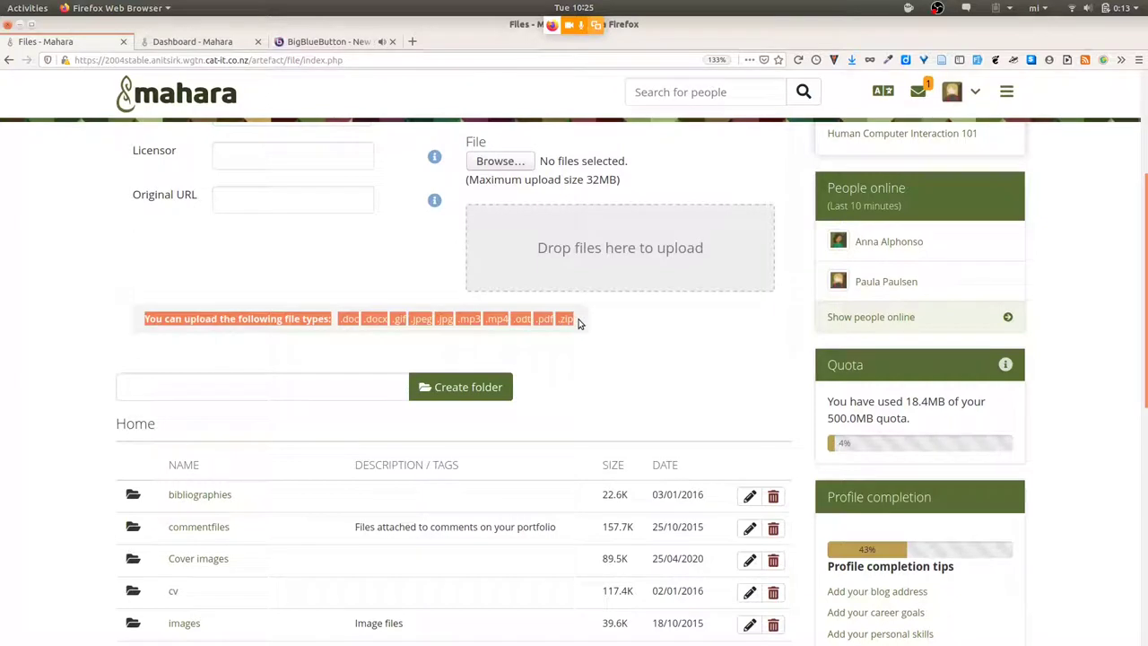
left_click(603, 319)
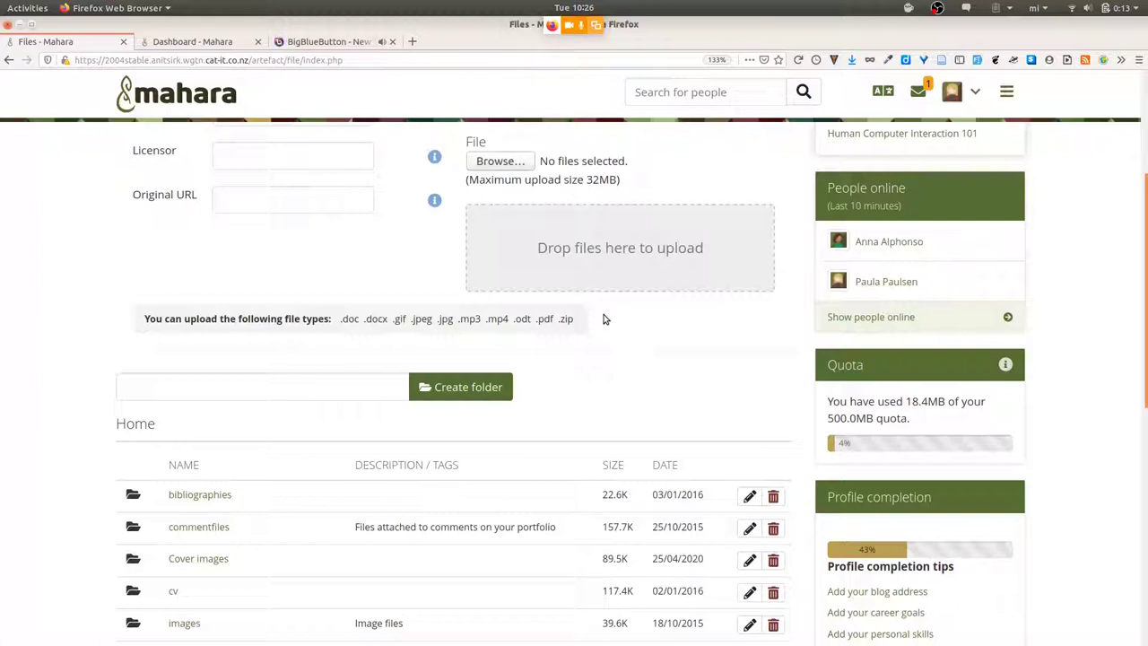
triple_click(353, 328)
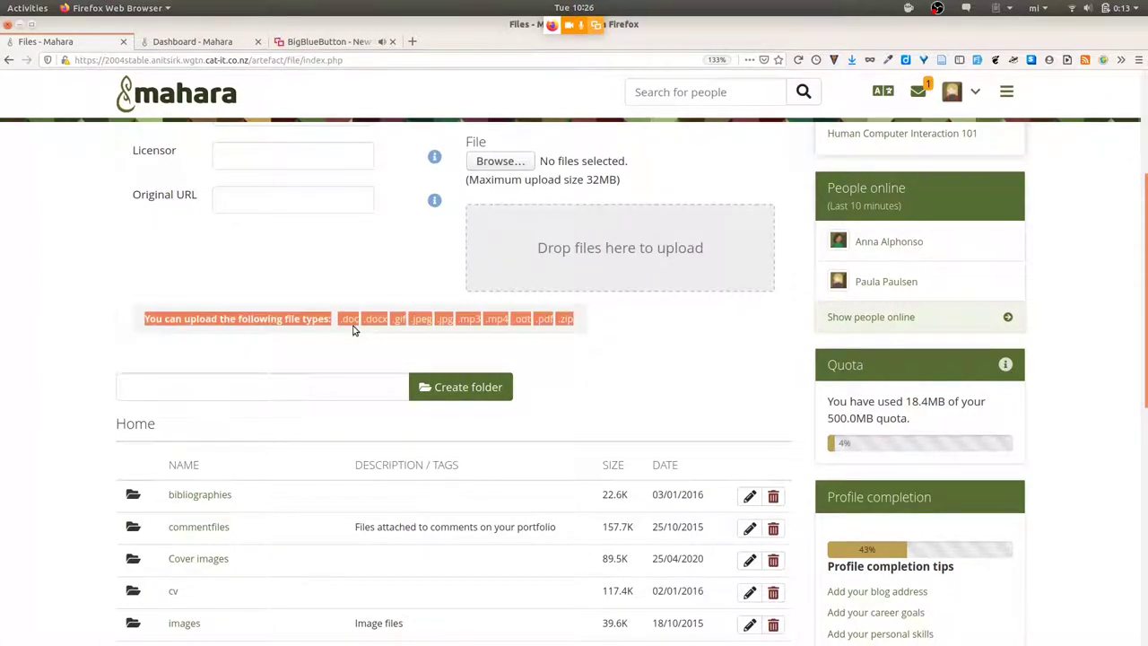
left_click(679, 326)
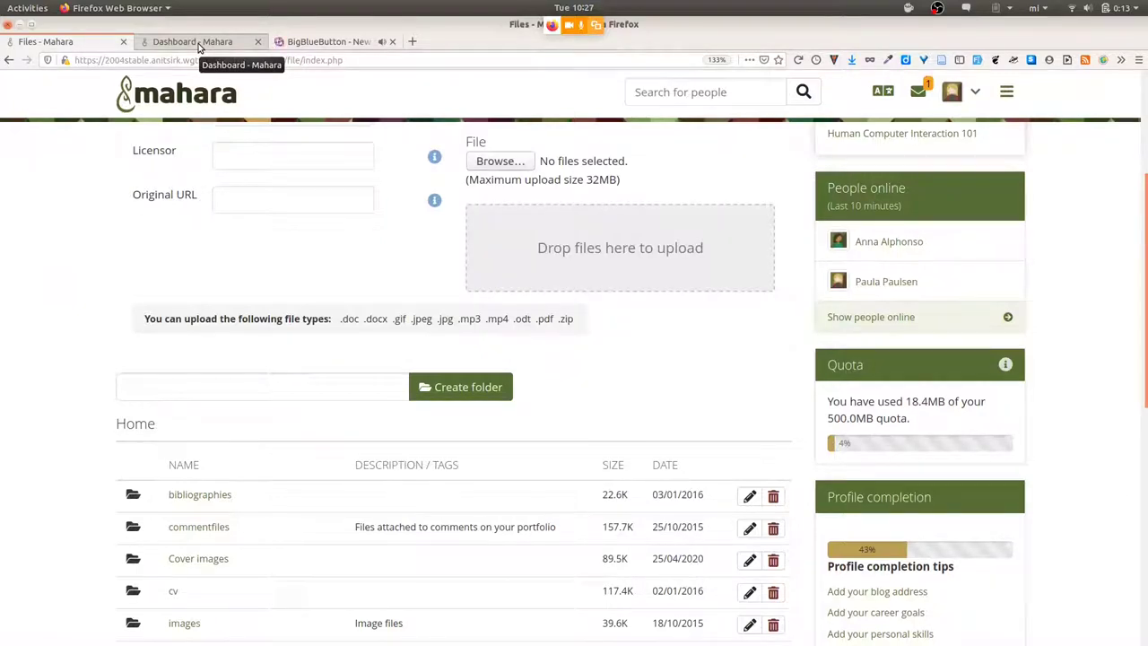
Switch to the private browsing window, open Pages and collections, and look through the page cards there
key("alt+Tab")
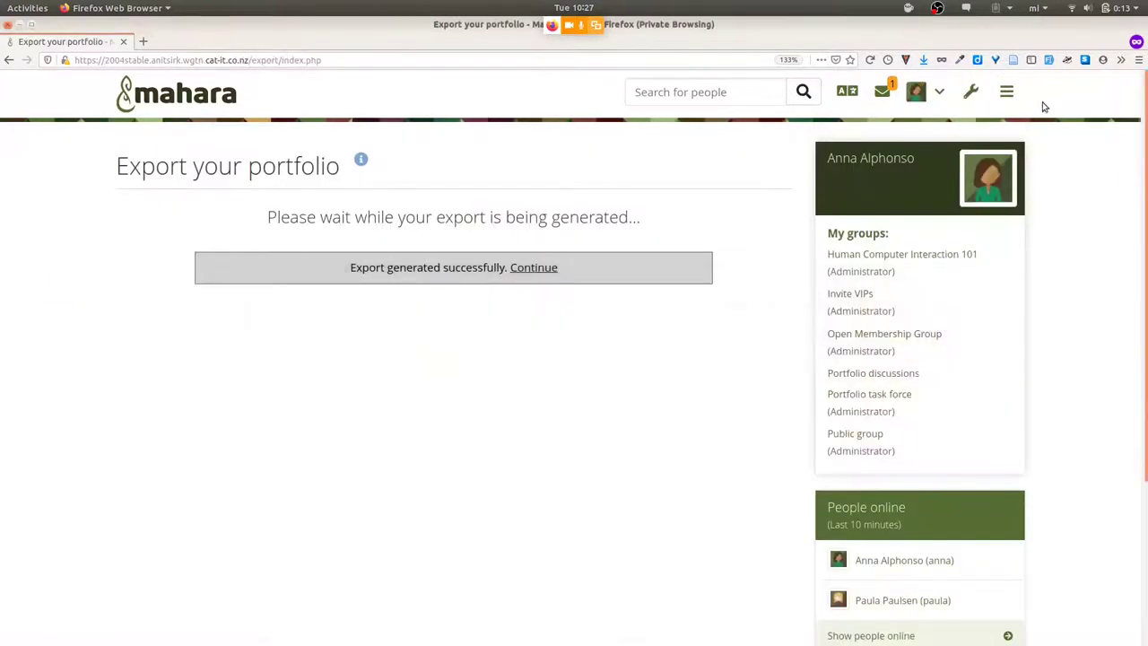
left_click(1004, 91)
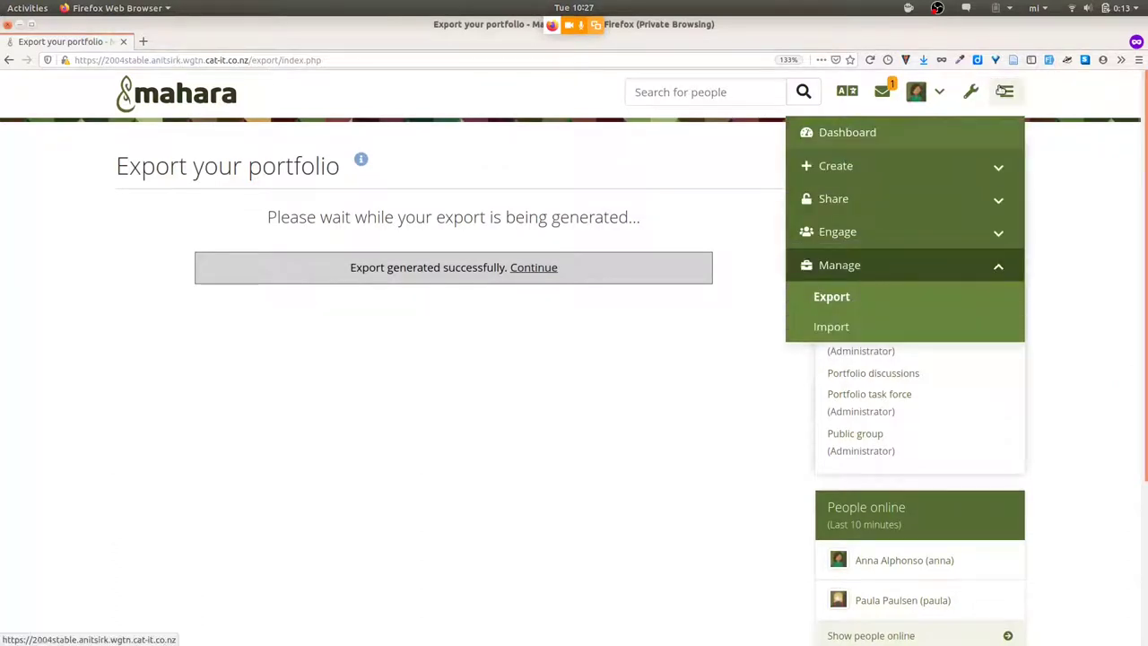
left_click(965, 164)
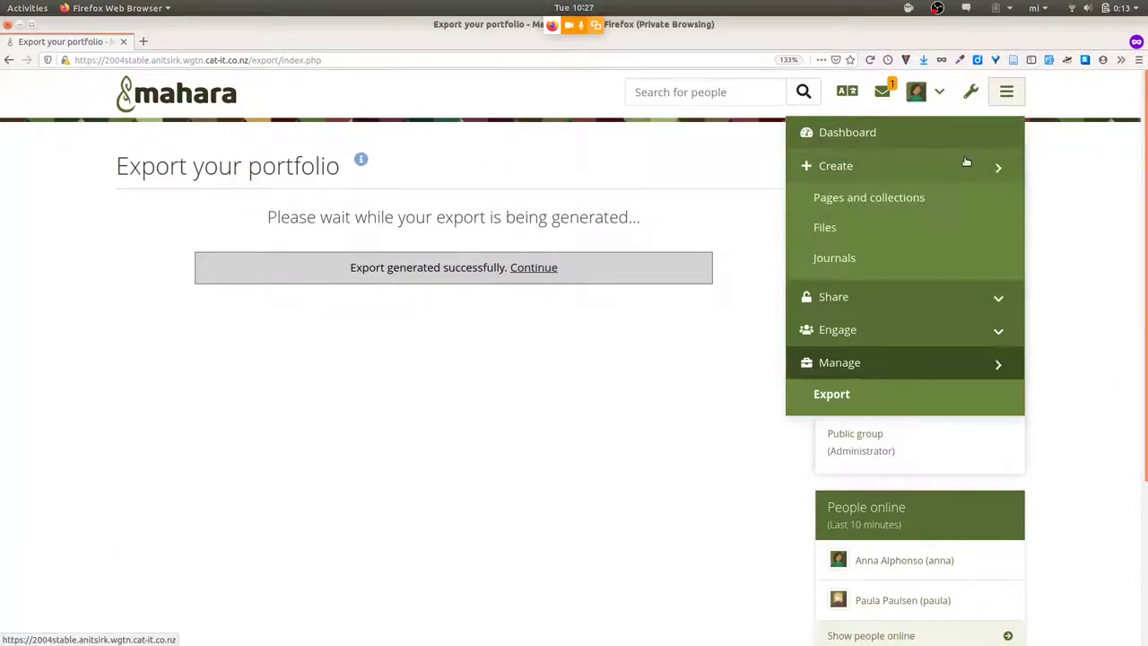
left_click(895, 197)
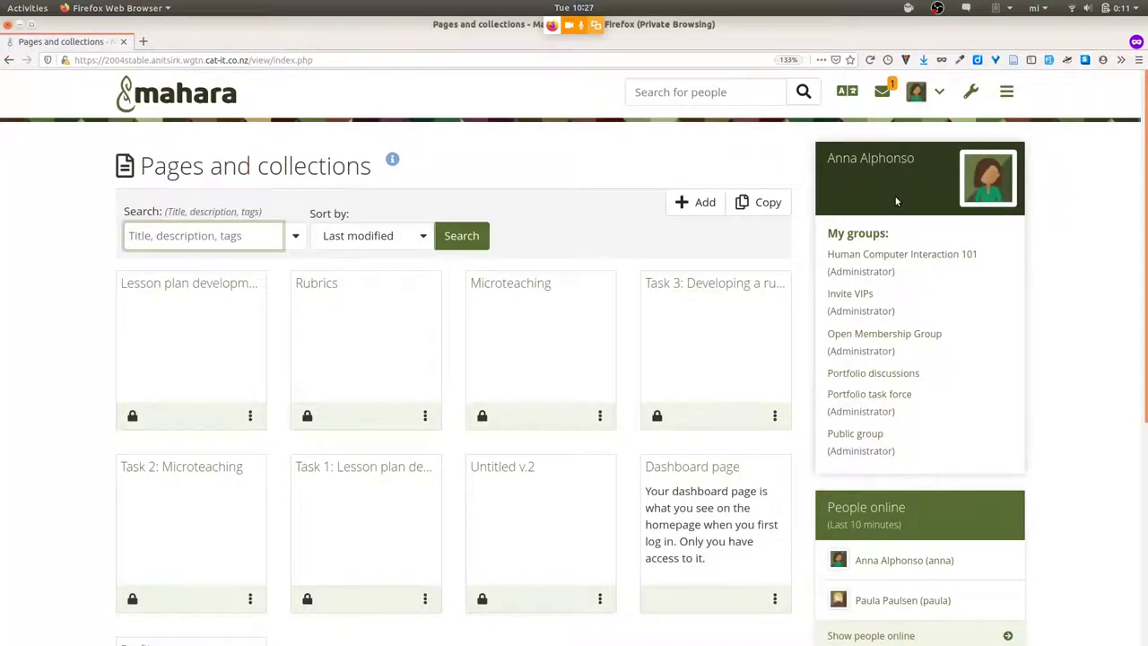
scroll(1061, 311, "down", 2)
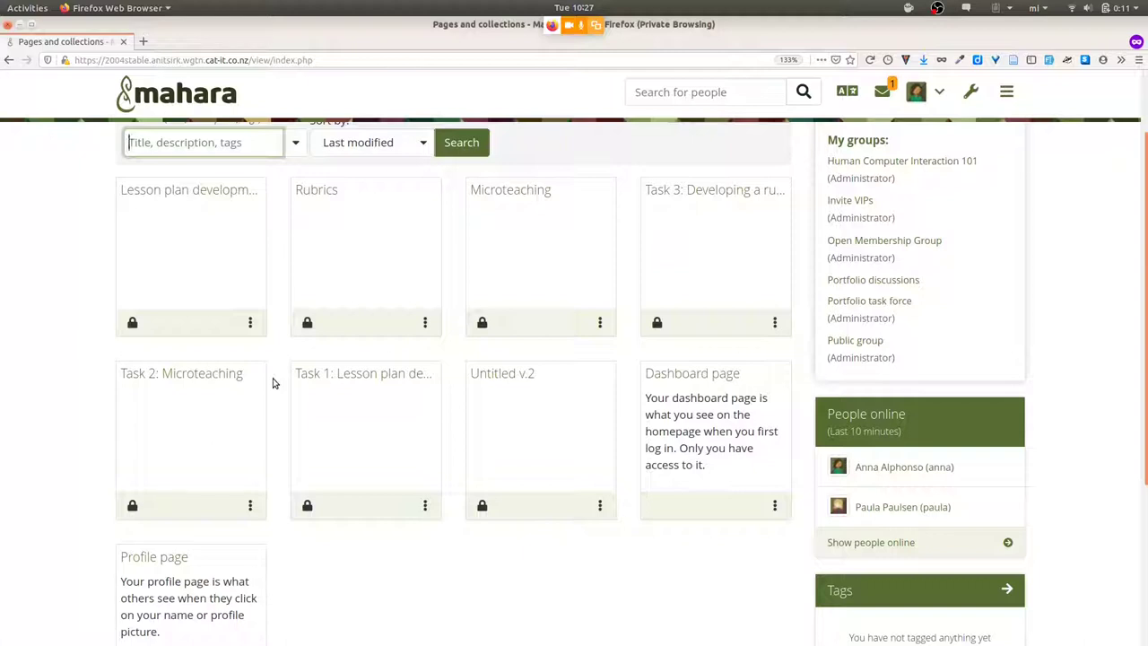
Return to the regular Firefox window, open Pages and collections, and look over the cards with cover images
key("alt+Tab")
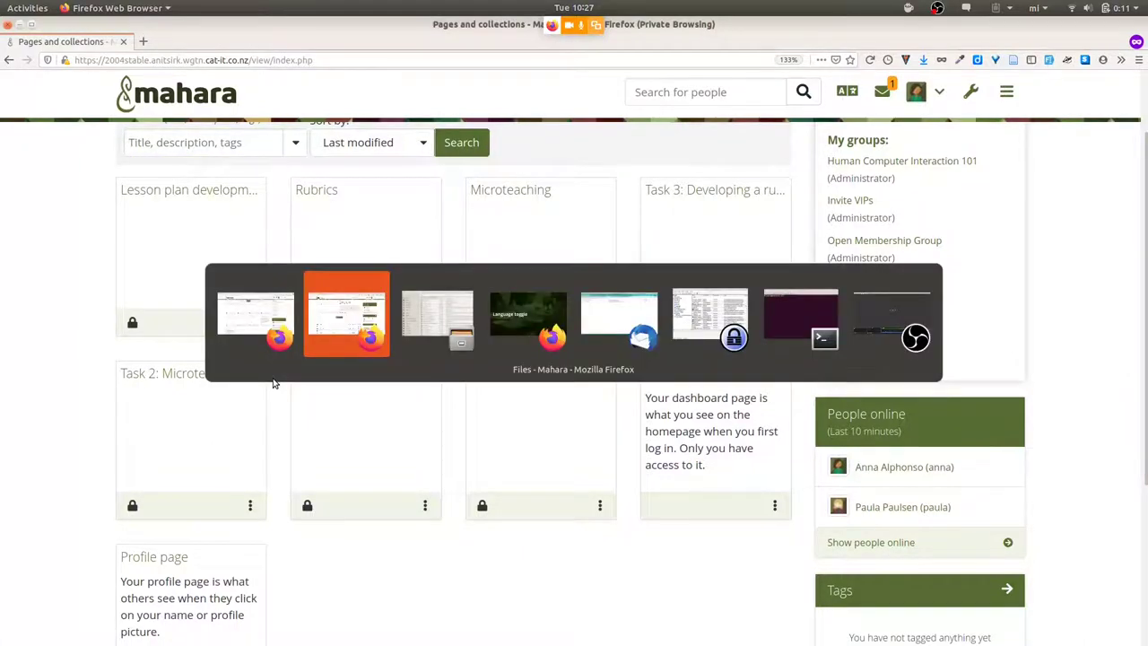
key("alt+Tab")
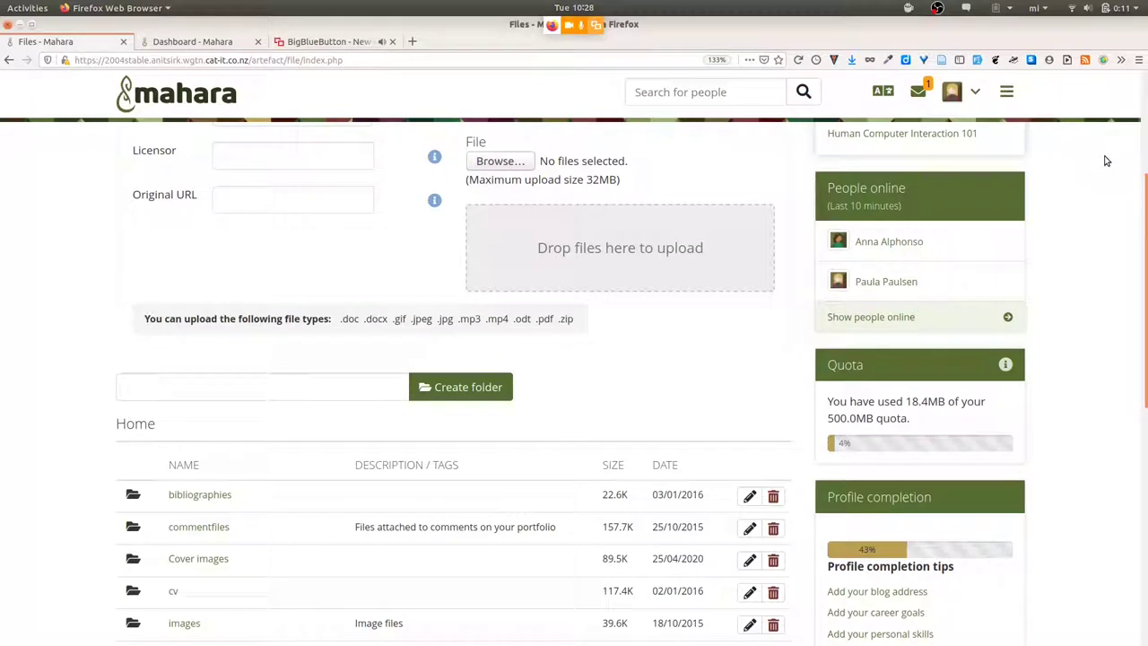
left_click(1006, 92)
left_click(915, 195)
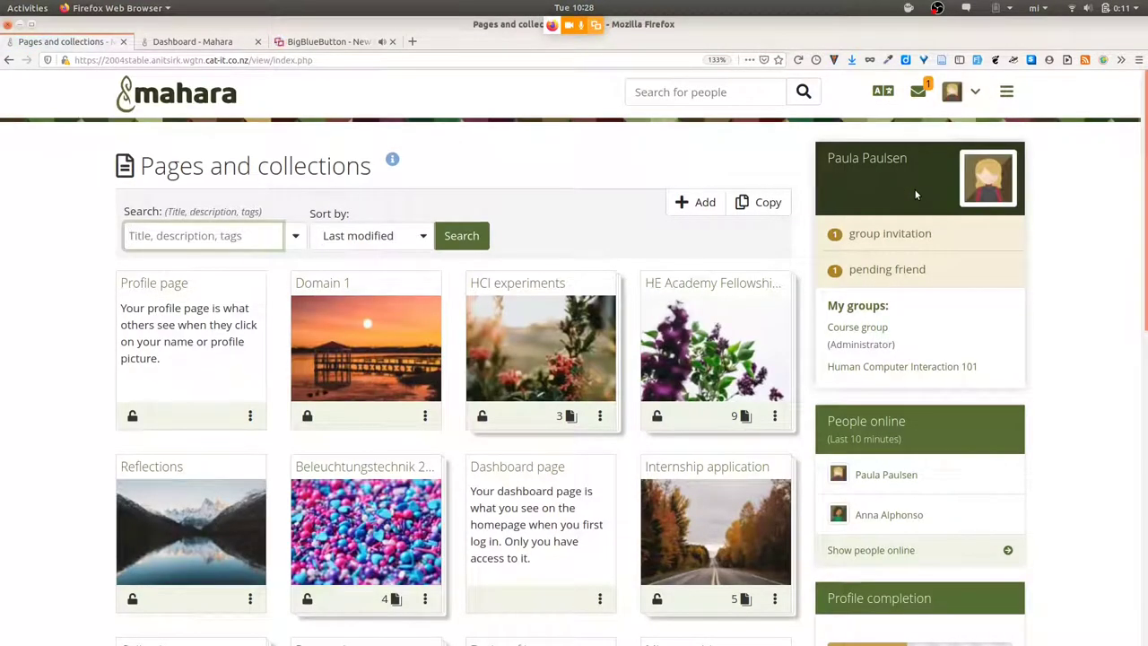
scroll(1103, 333, "down", 2)
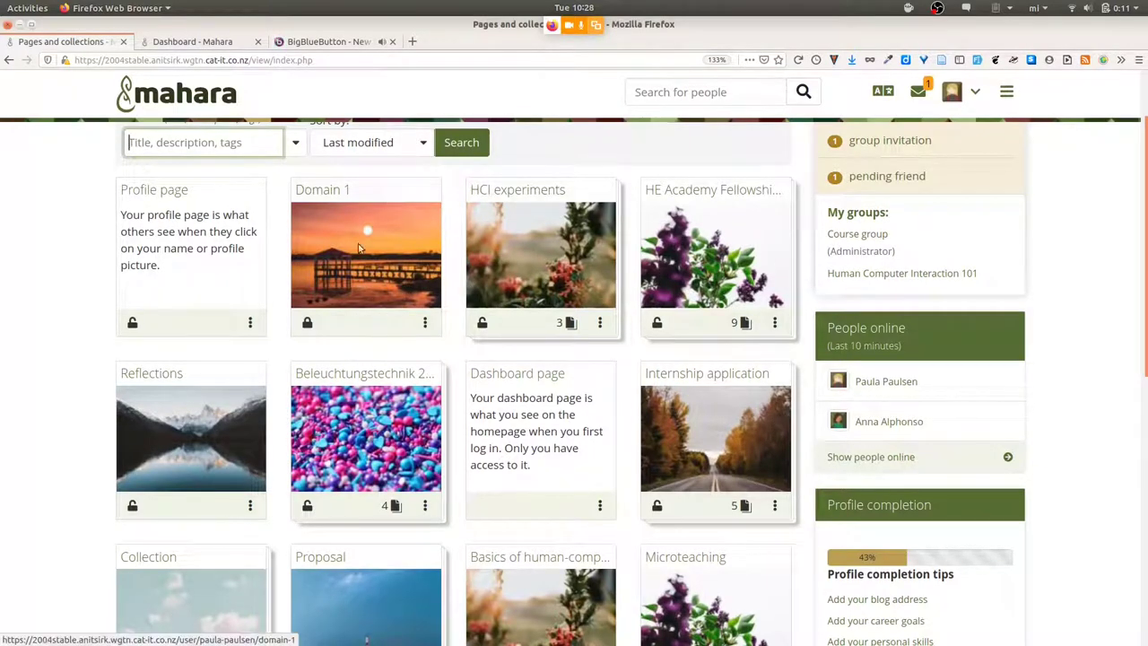
Open the Domain 1 page for editing and go to its page settings
mouse_move(374, 260)
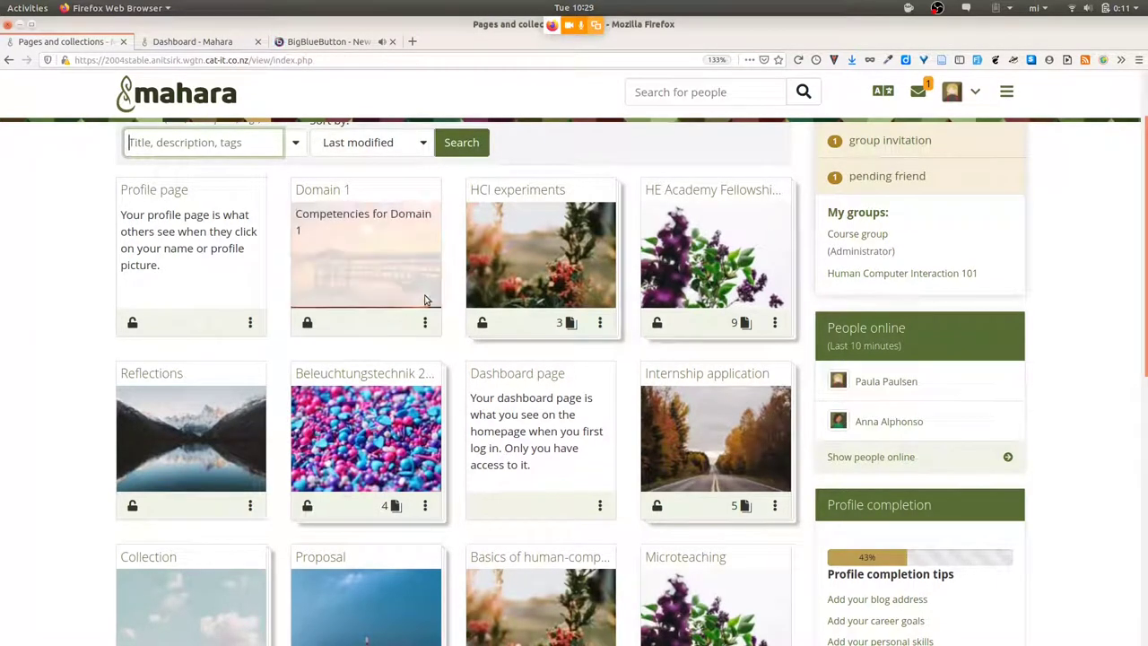
left_click(423, 322)
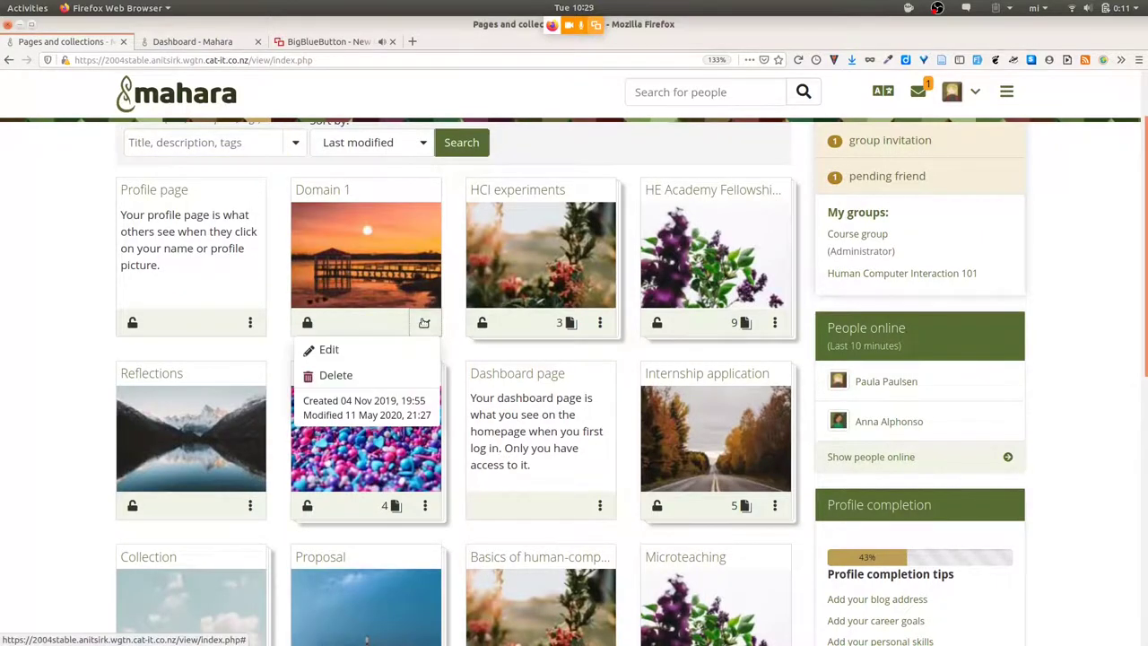
left_click(365, 354)
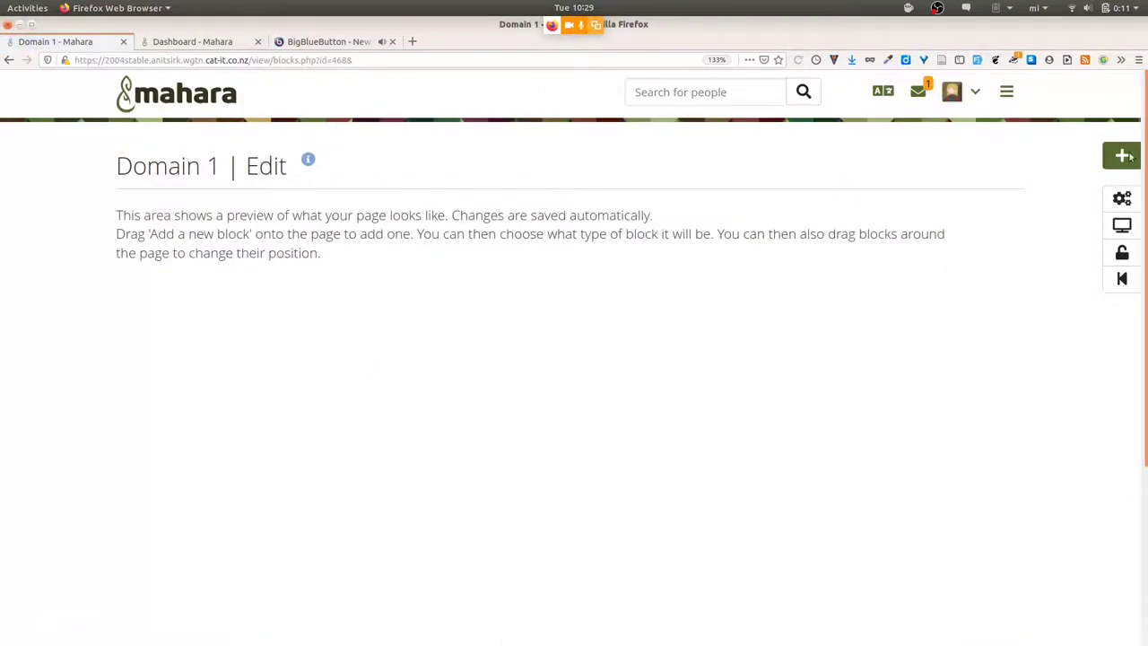
left_click(1112, 202)
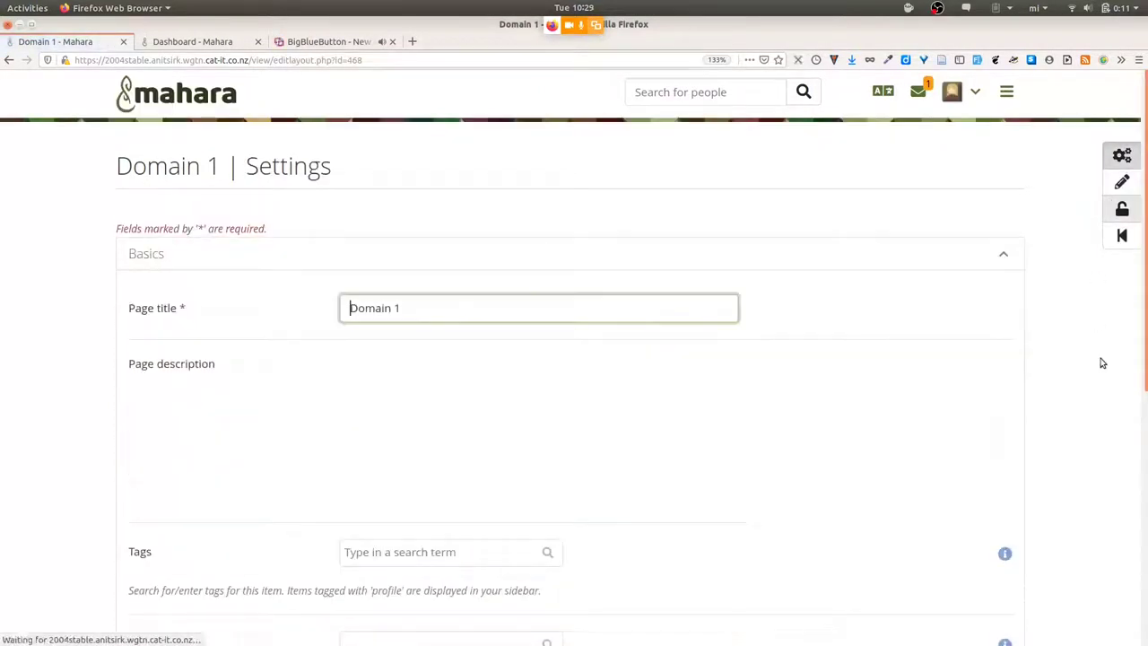
Expand the advanced settings of the Domain 1 page and go to its cover image option
scroll(1083, 407, "down", 5)
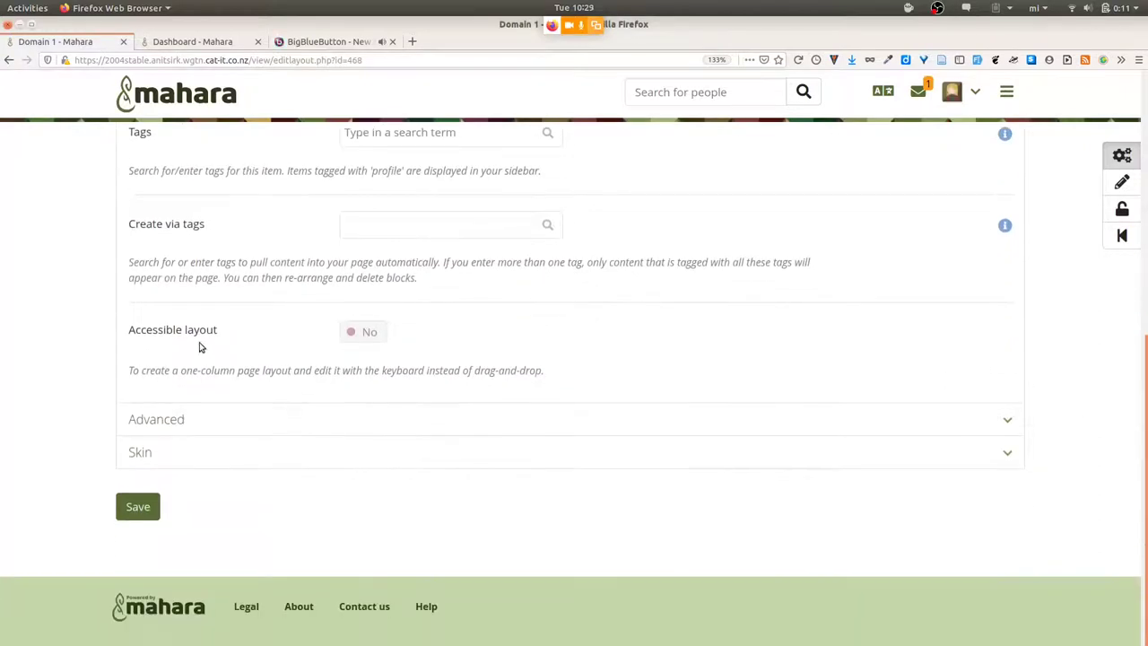
left_click(156, 420)
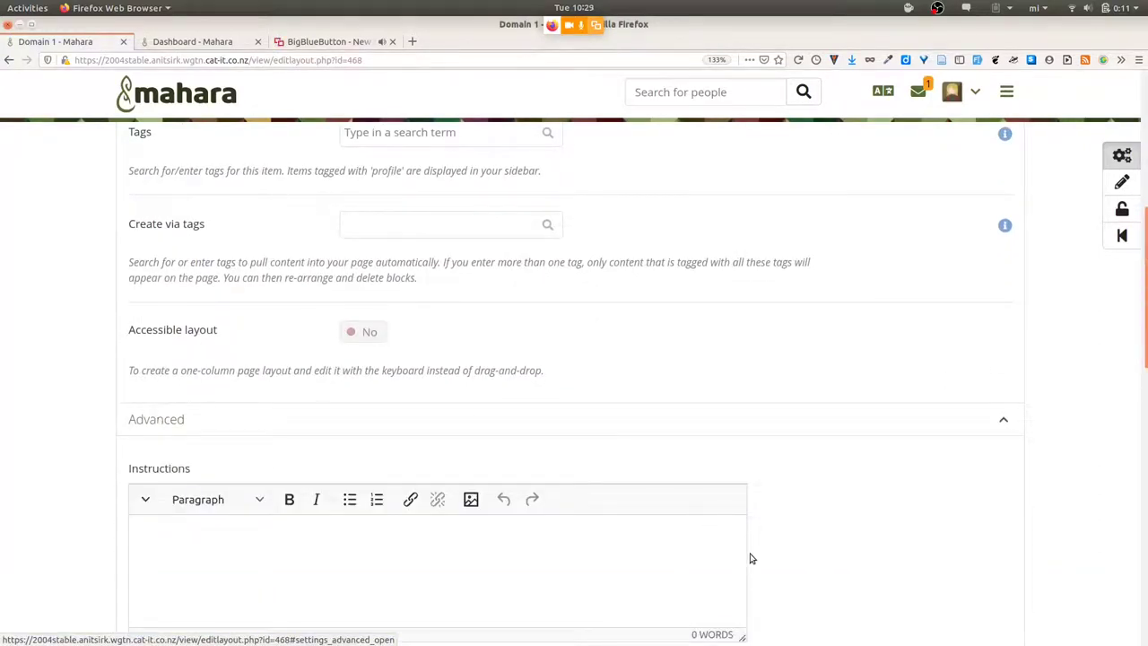
scroll(853, 544, "down", 3)
scroll(853, 546, "down", 4)
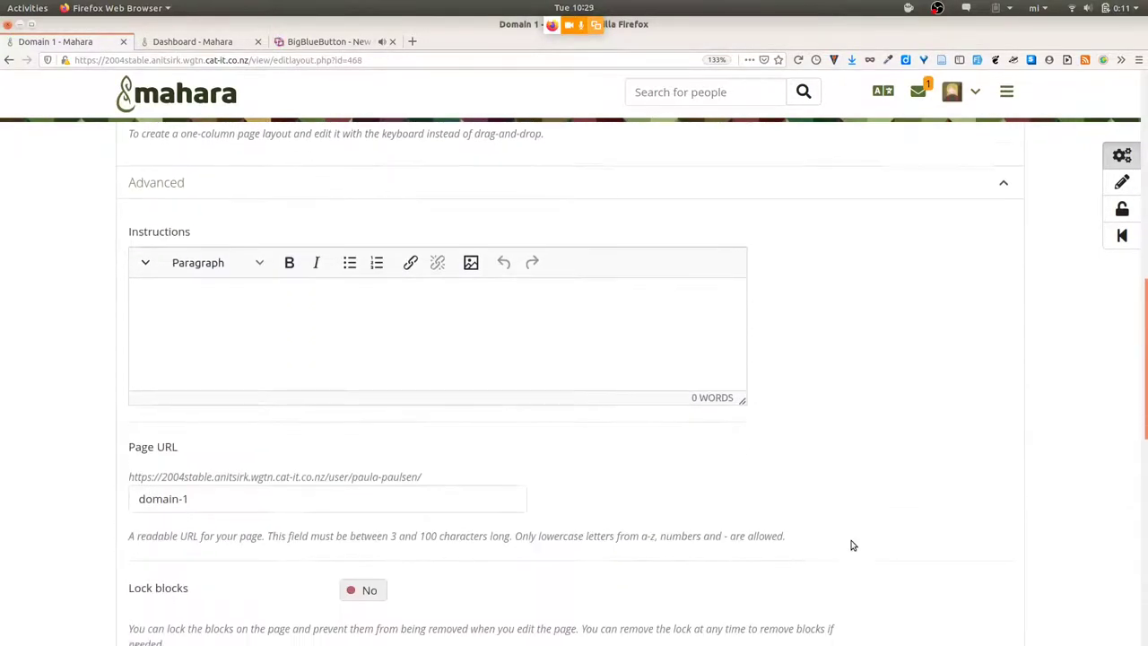
scroll(852, 545, "down", 1)
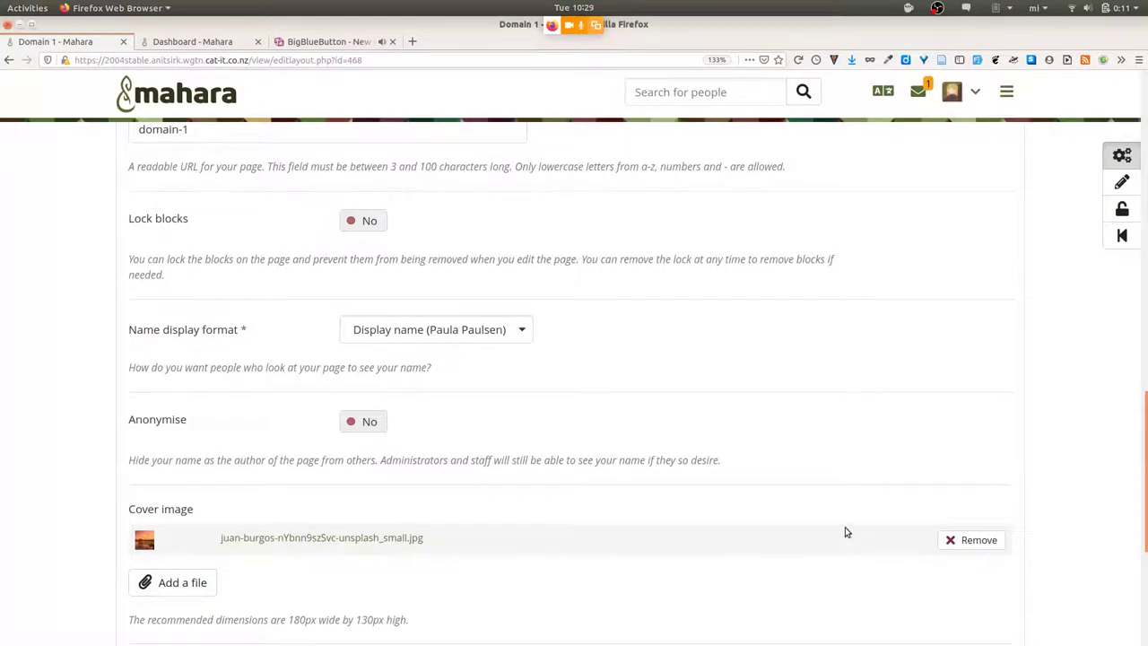
scroll(847, 531, "down", 3)
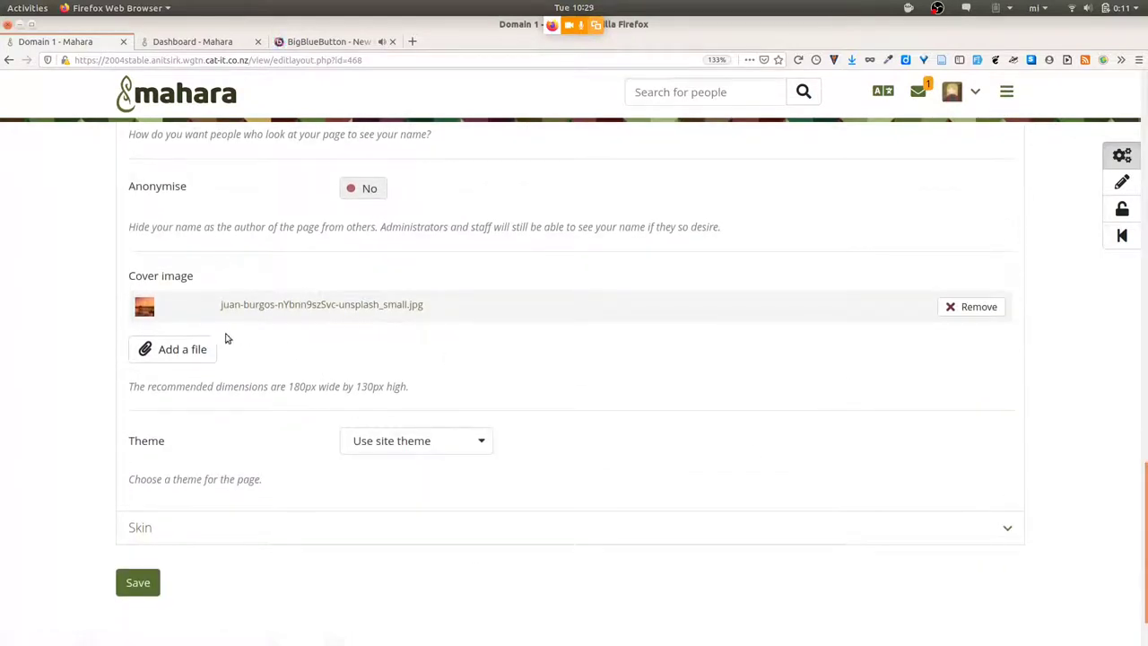
Look through the Cover images folder in the file picker, close it, and highlight the recommended cover image dimensions
left_click(178, 353)
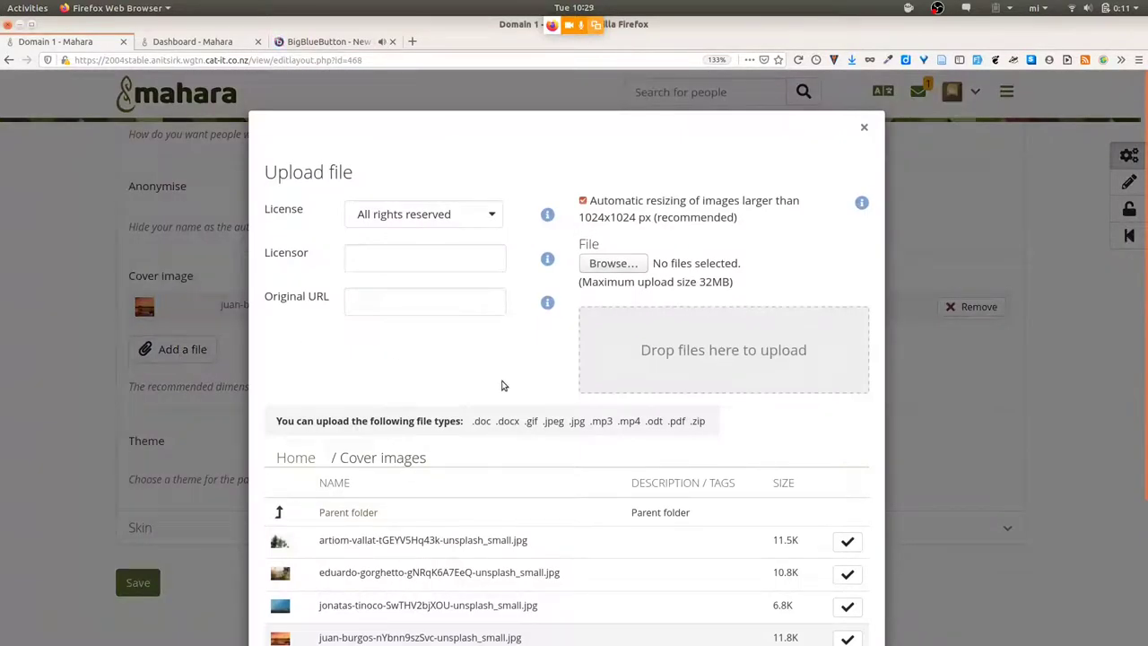
scroll(502, 385, "down", 4)
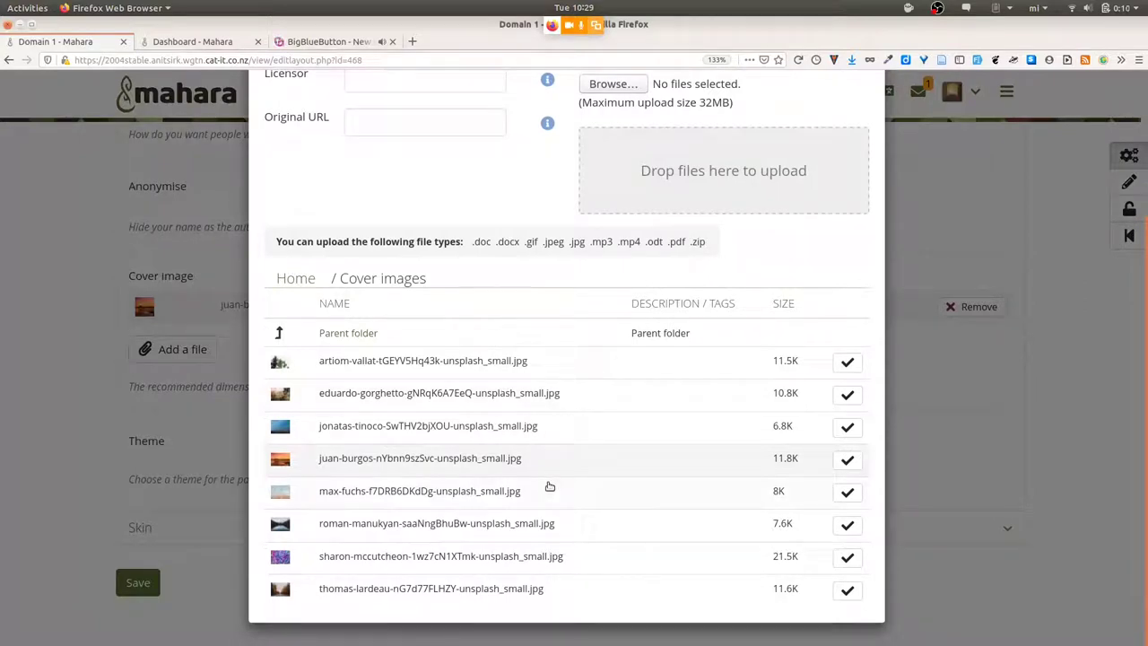
scroll(778, 436, "up", 3)
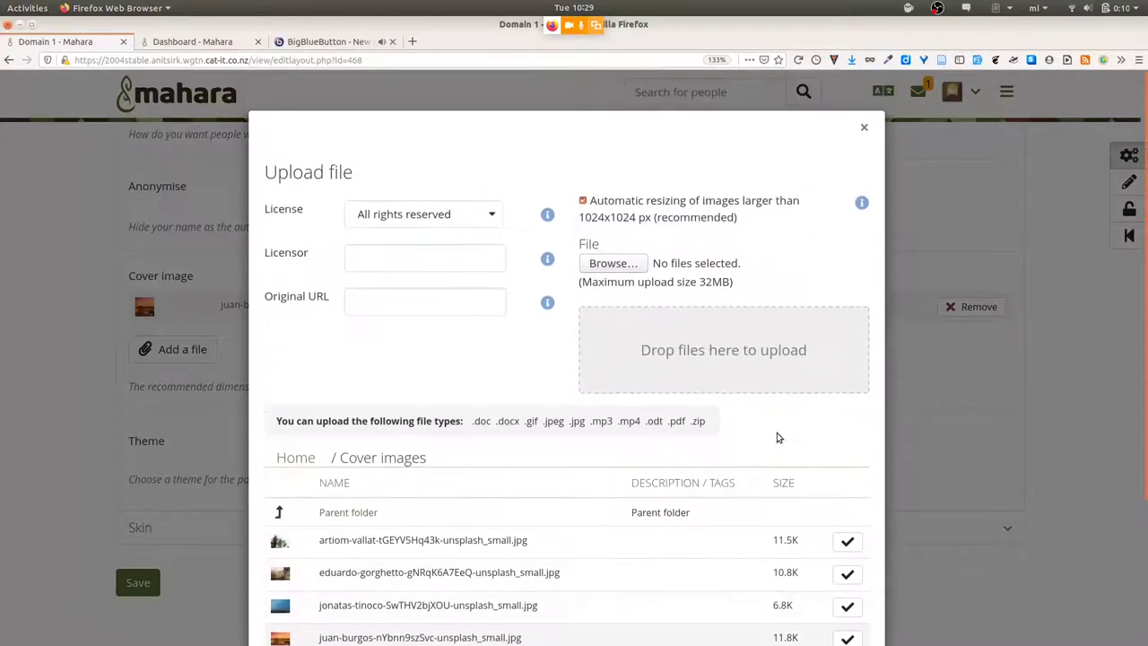
left_click(866, 127)
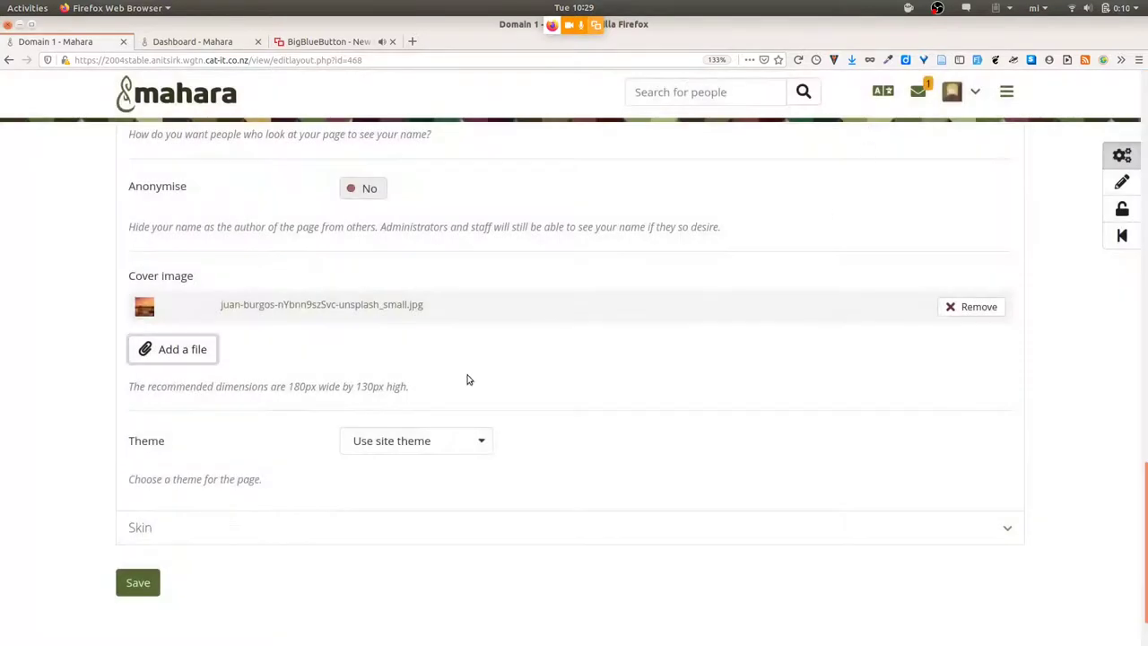
left_click_drag(283, 388, 399, 390)
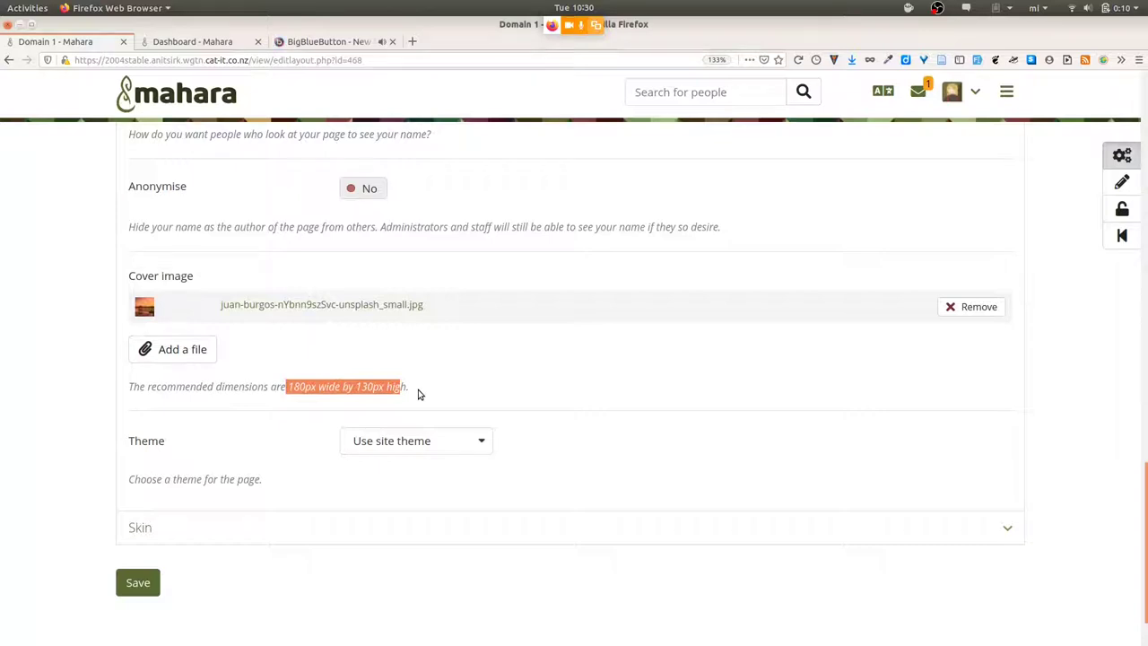
Replace Domain 1's cover image with the SwTHV2bjXOU Unsplash image from the Cover images folder, save, and return to the pages and collections overview
left_click(975, 311)
left_click(188, 336)
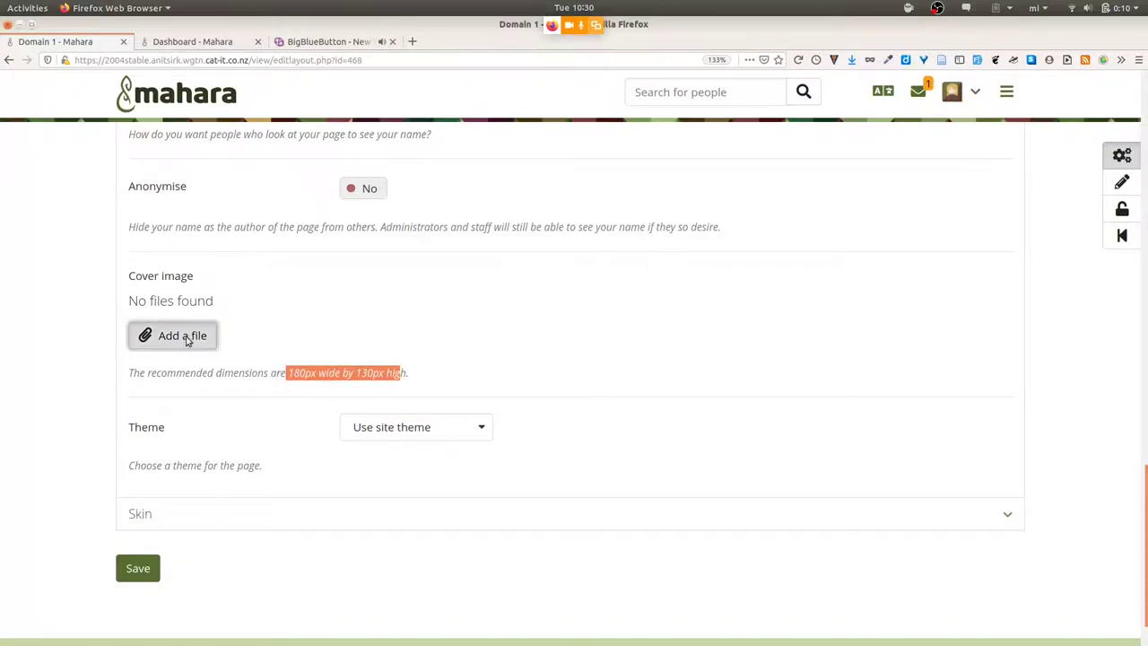
scroll(577, 407, "down", 4)
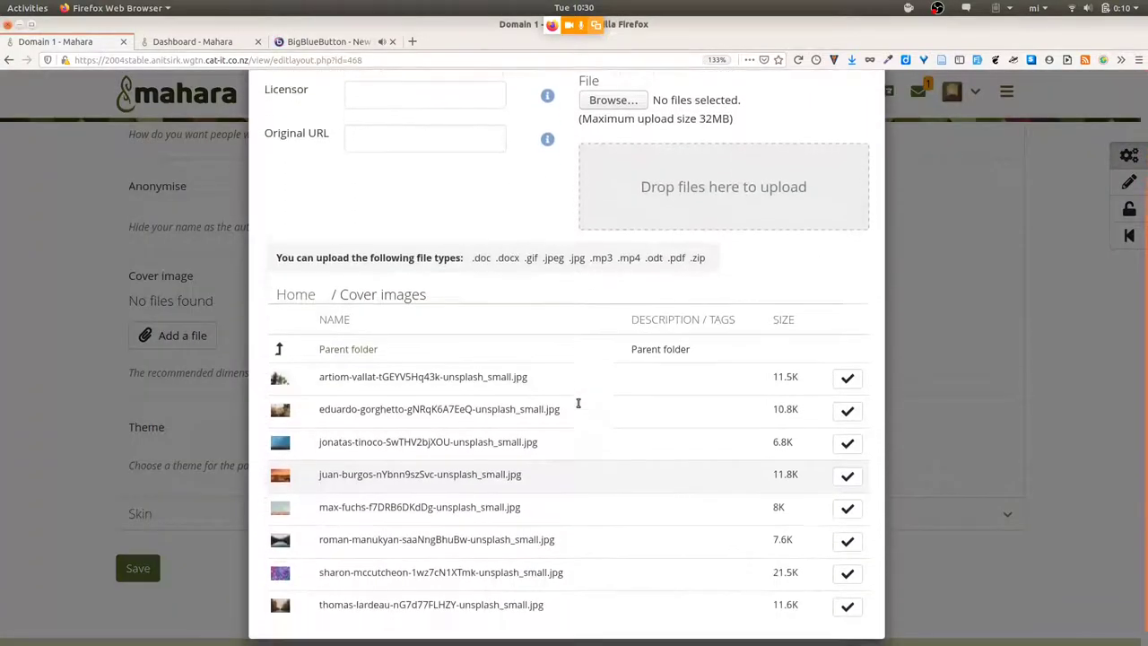
left_click(577, 433)
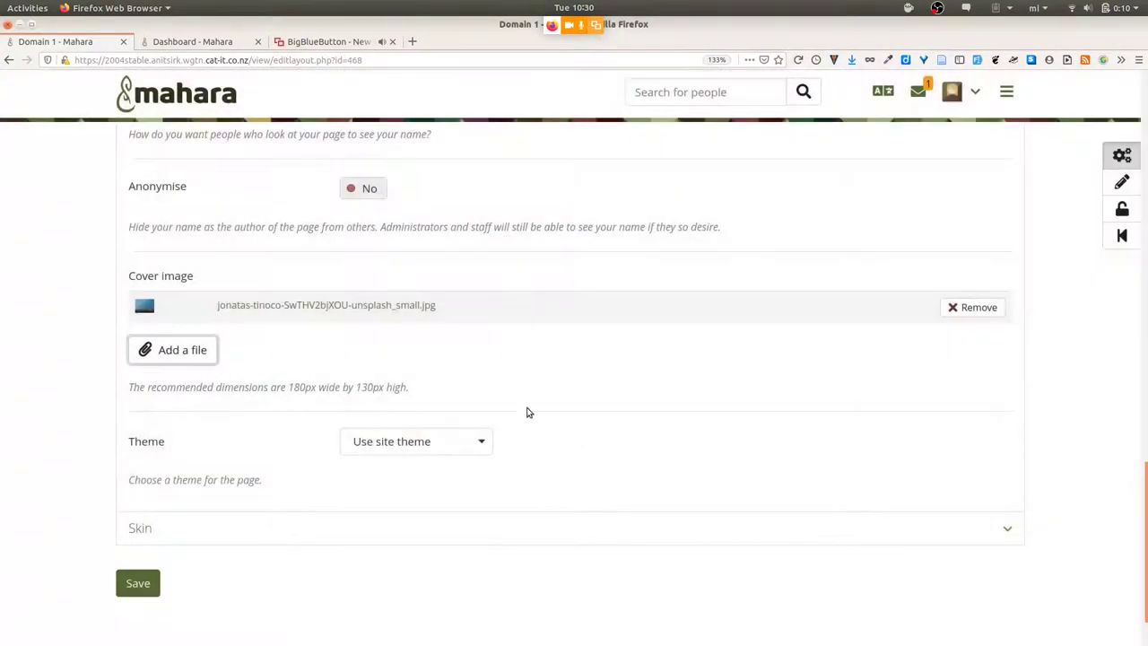
left_click(139, 583)
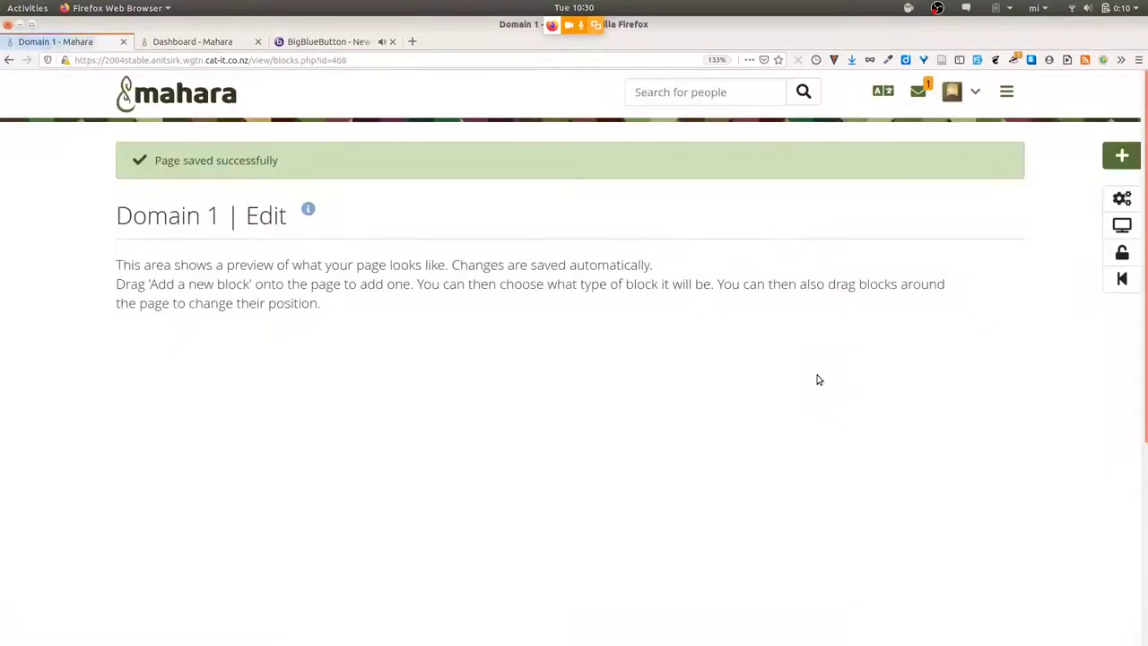
left_click(1120, 281)
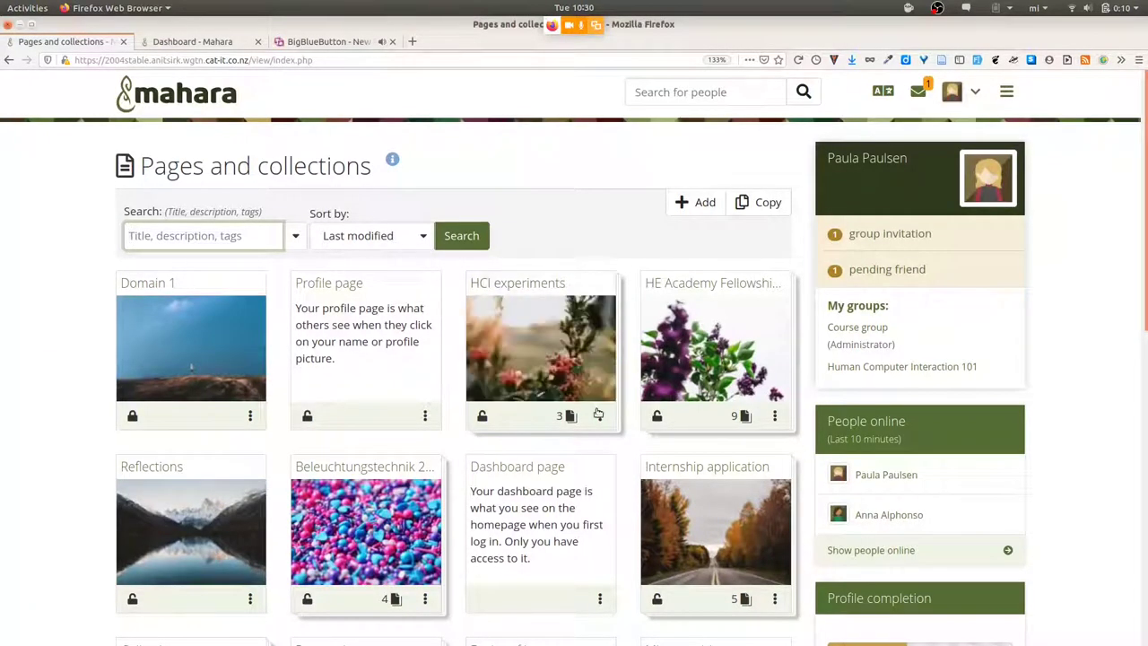
Open the HCI experiments collection for editing, highlight its Cover image heading, and leave without saving
left_click(598, 414)
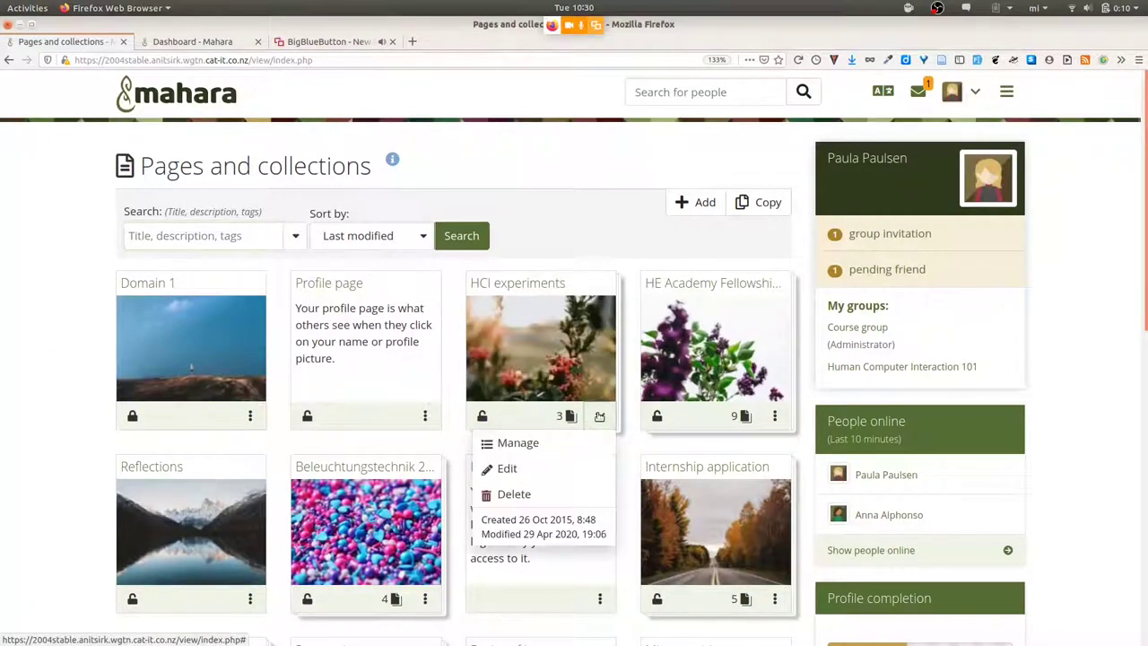
left_click(554, 474)
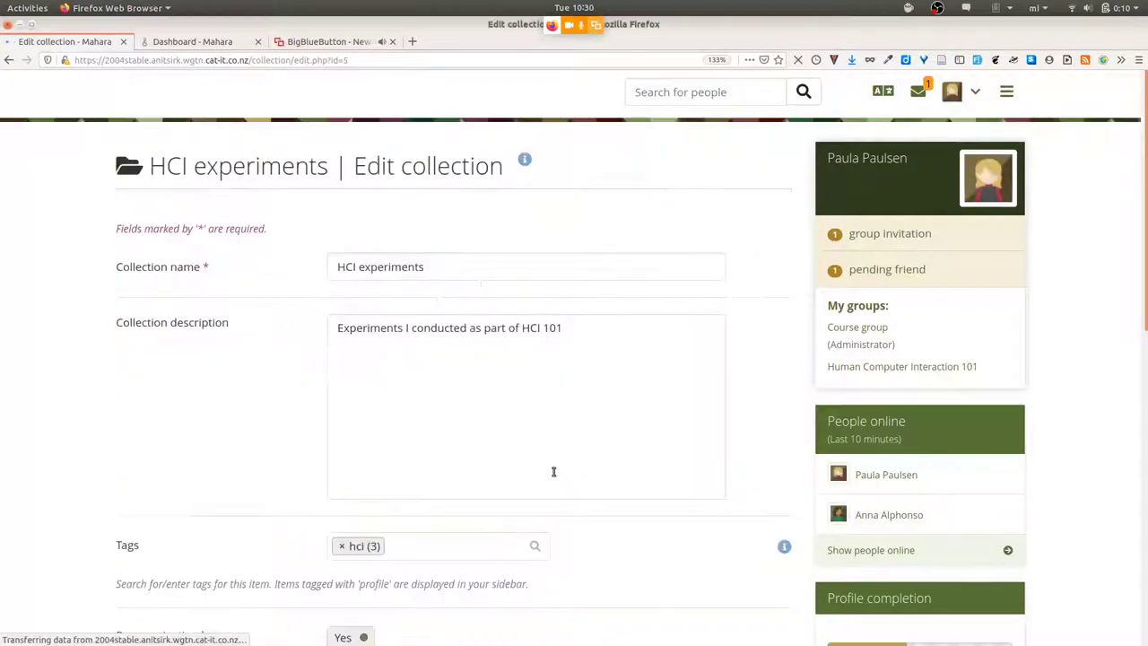
scroll(754, 513, "down", 10)
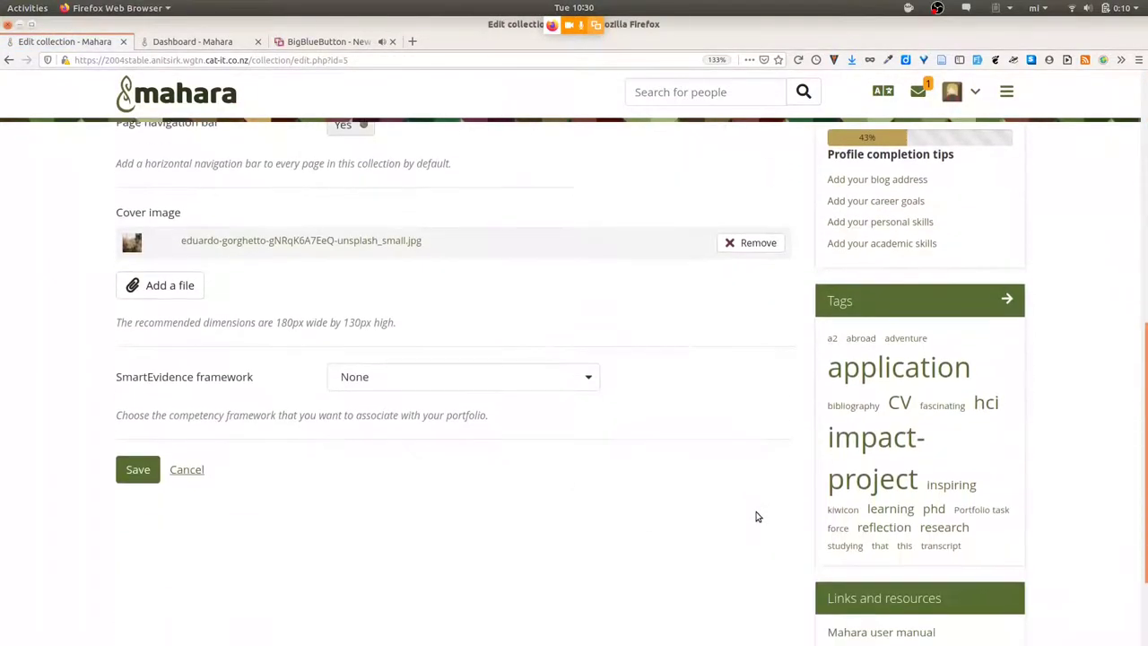
scroll(755, 517, "down", 1)
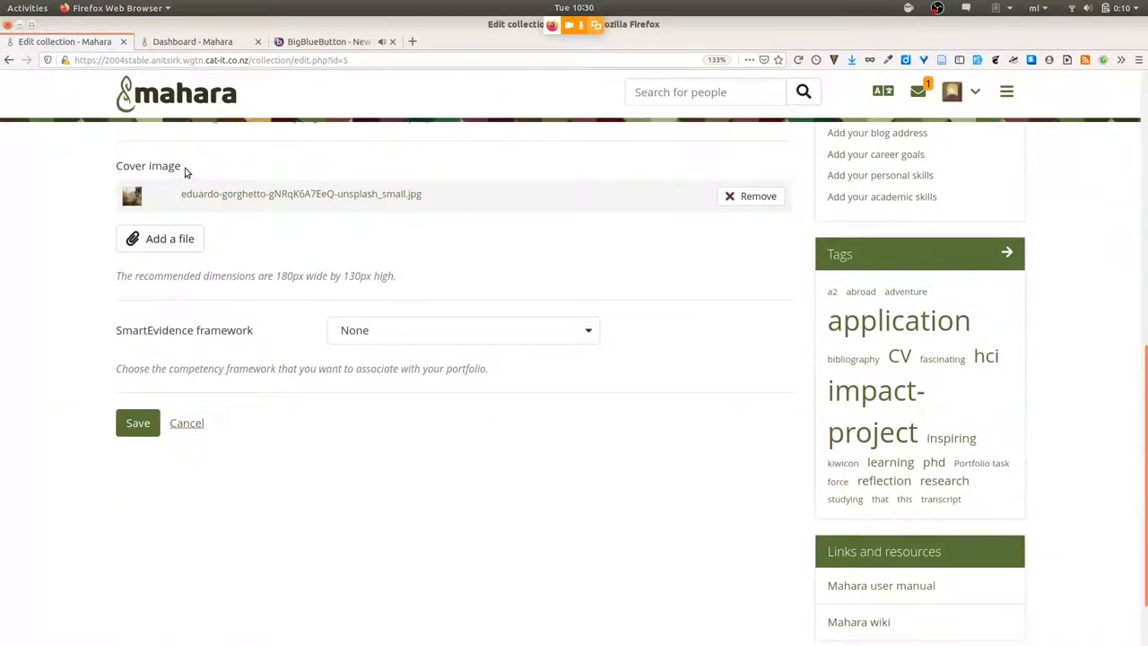
left_click_drag(186, 172, 116, 172)
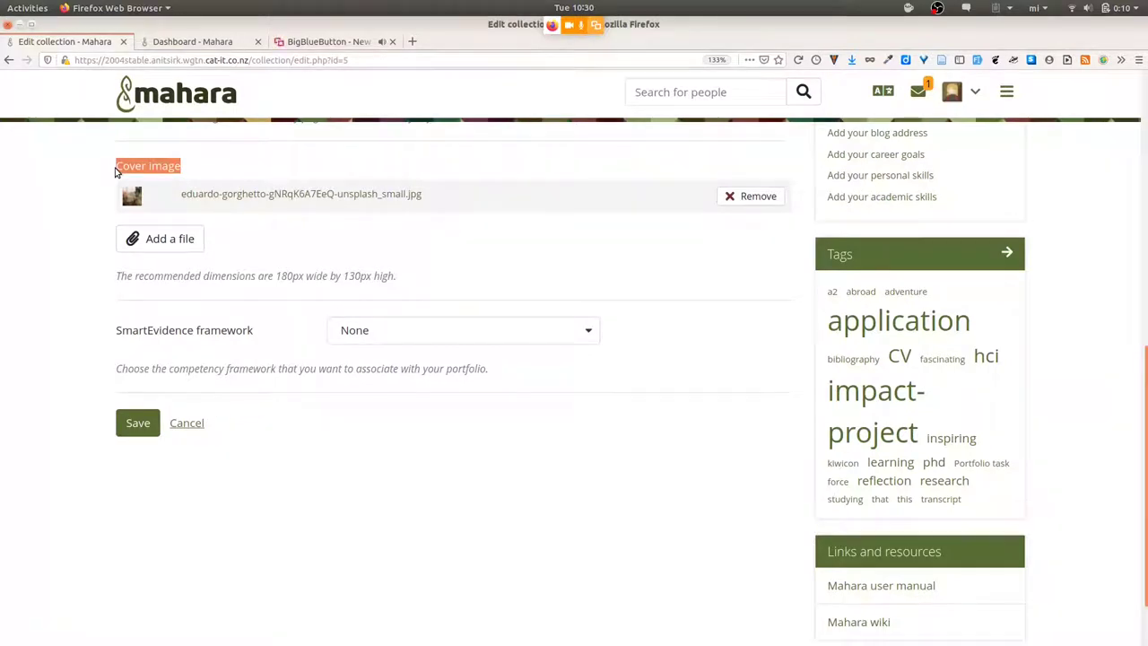
left_click(186, 427)
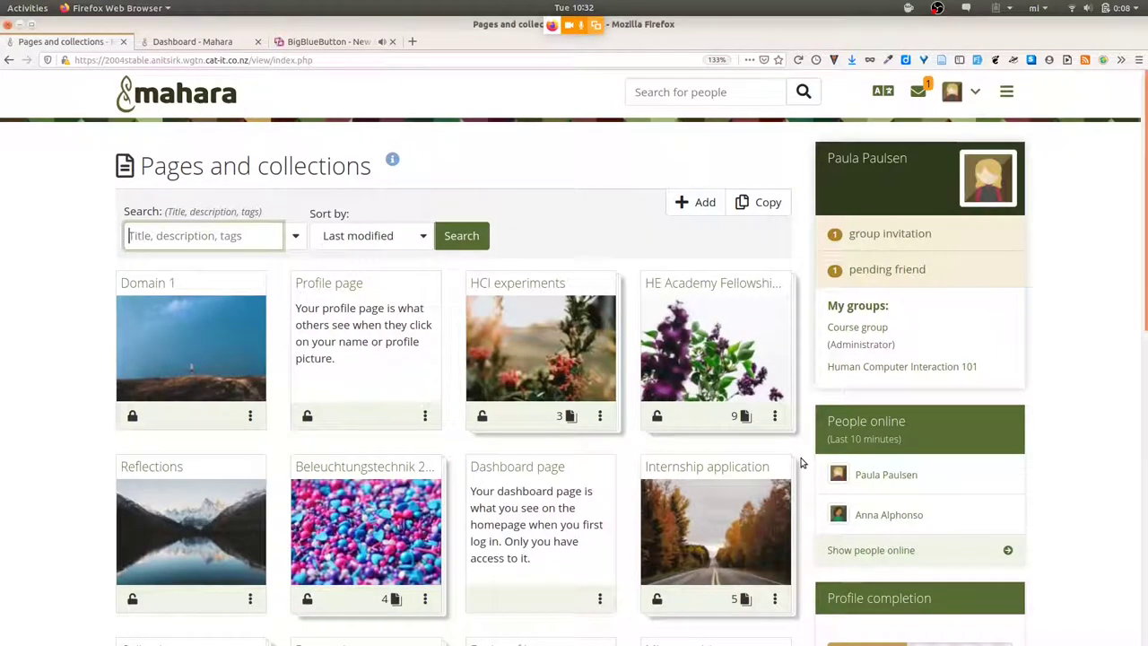
Switch to the private browsing window and open webservices-mahara.catalystdemo.net.nz in a new tab
key("alt+Tab")
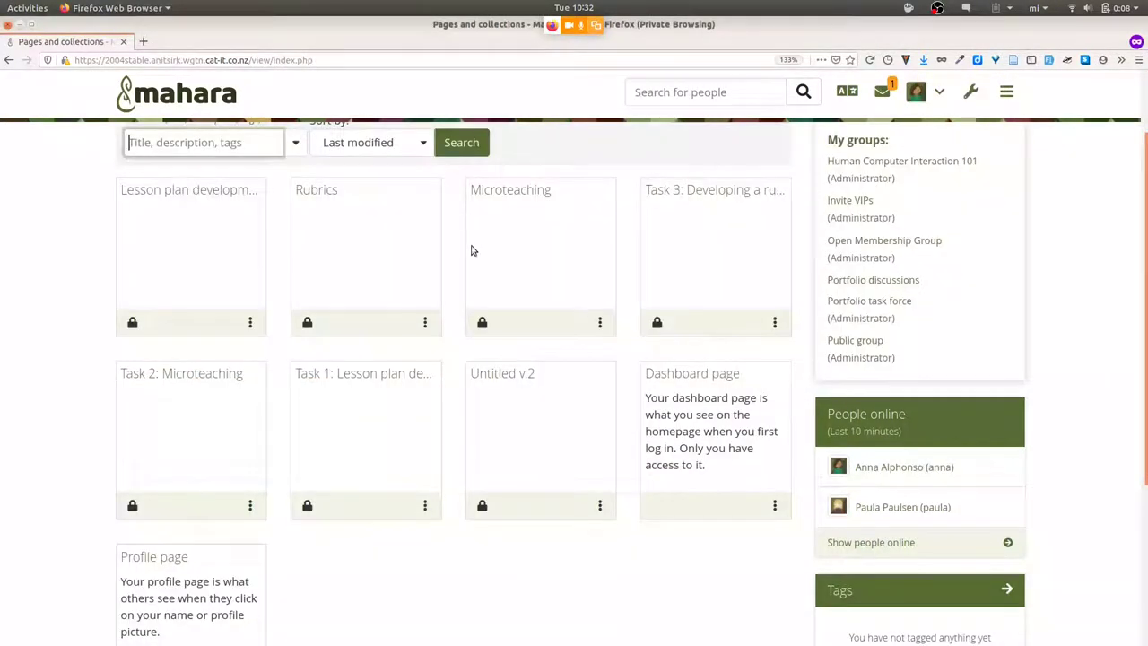
left_click(141, 38)
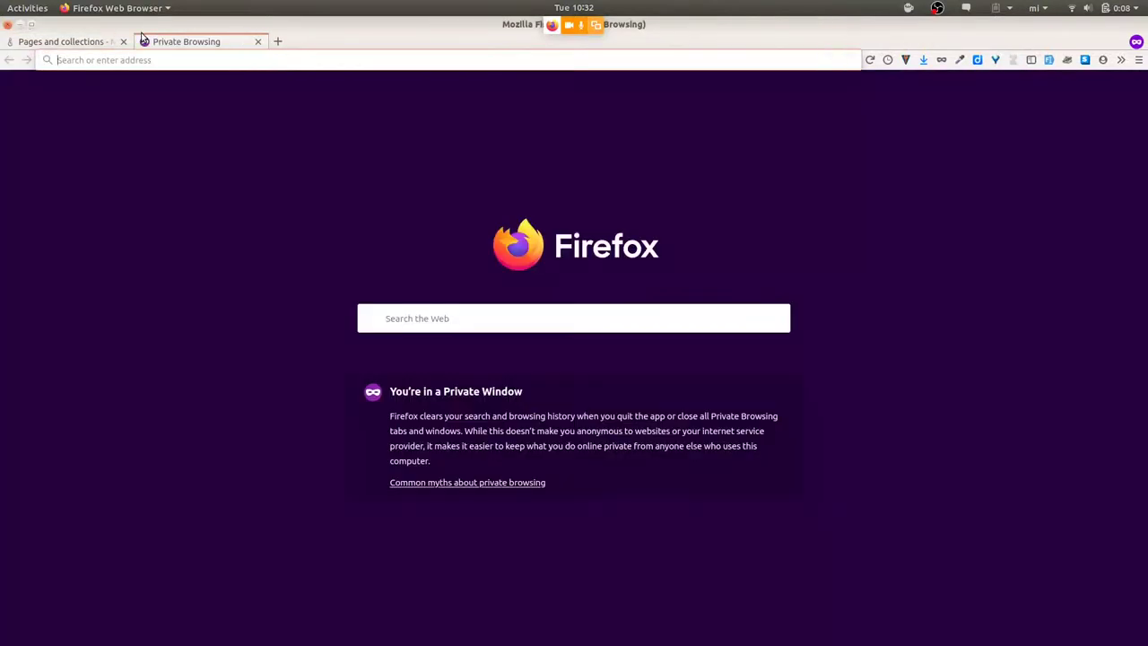
type("webservices-ma")
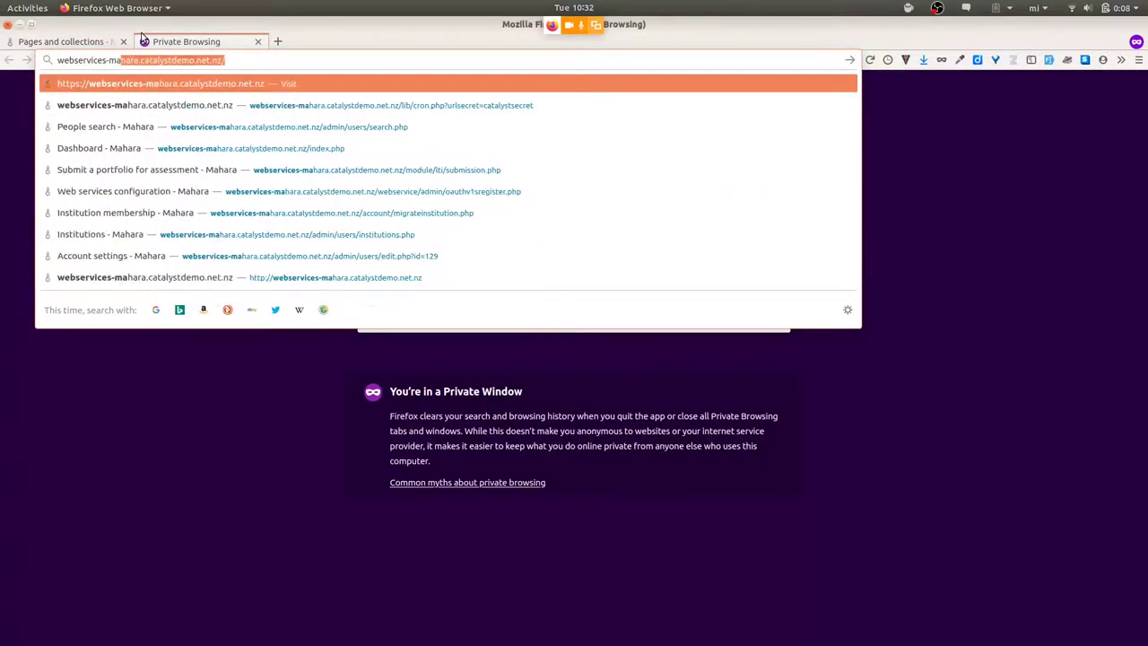
key("Return")
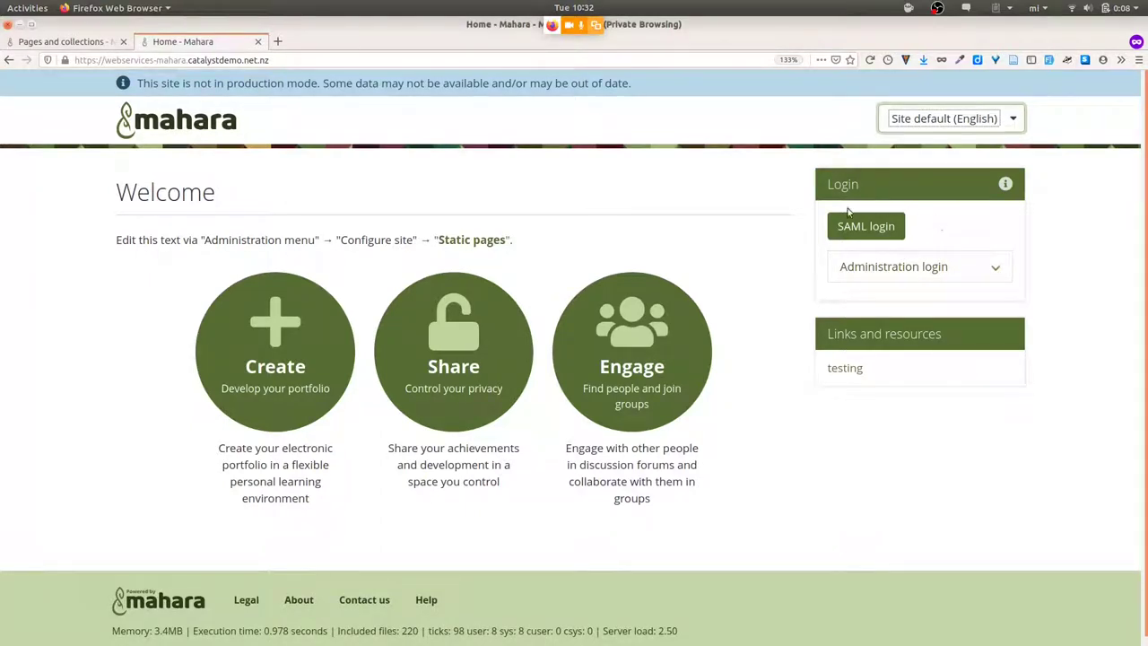
Expand the Administration login section below the SAML login, look at its login fields, and collapse it again
left_click(990, 269)
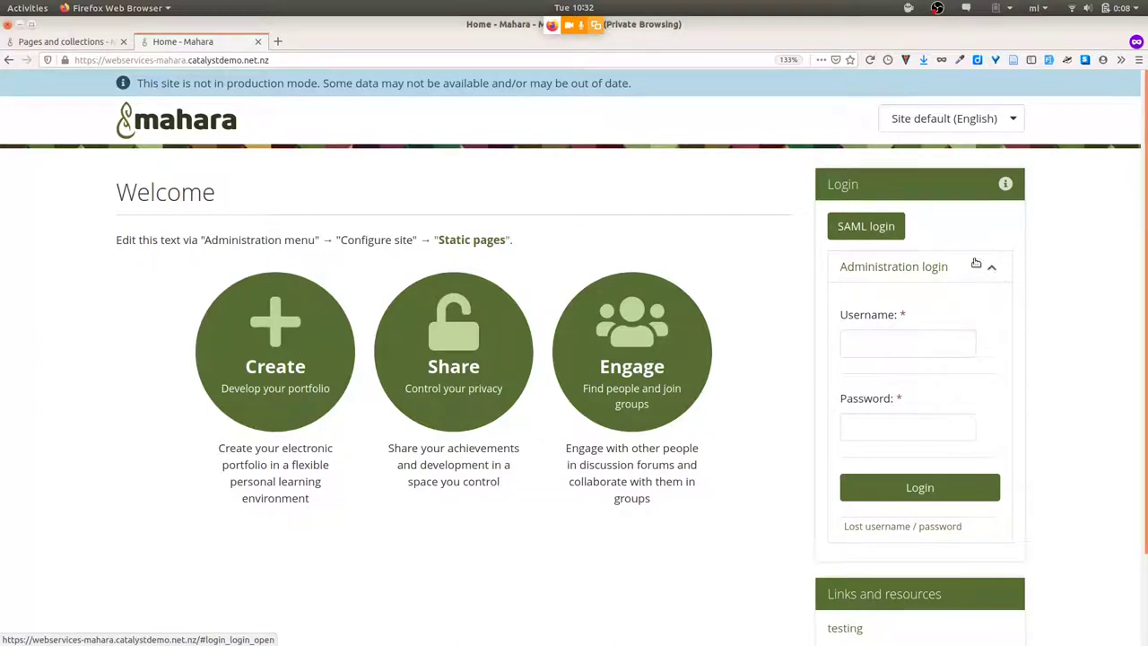
left_click_drag(953, 263, 839, 267)
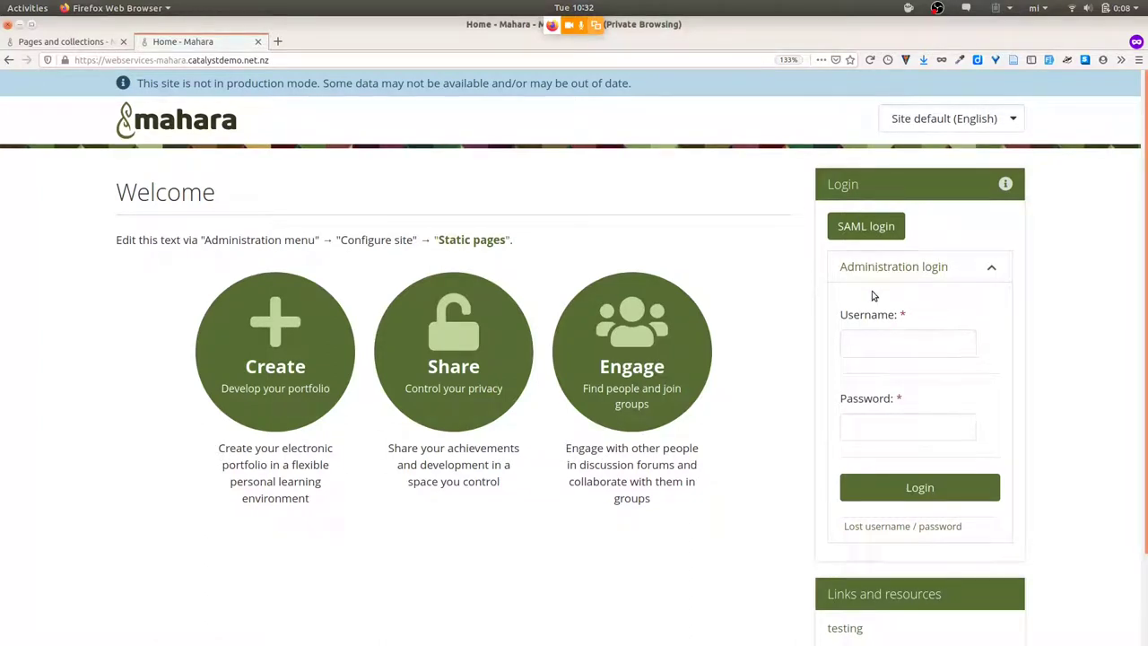
left_click(992, 267)
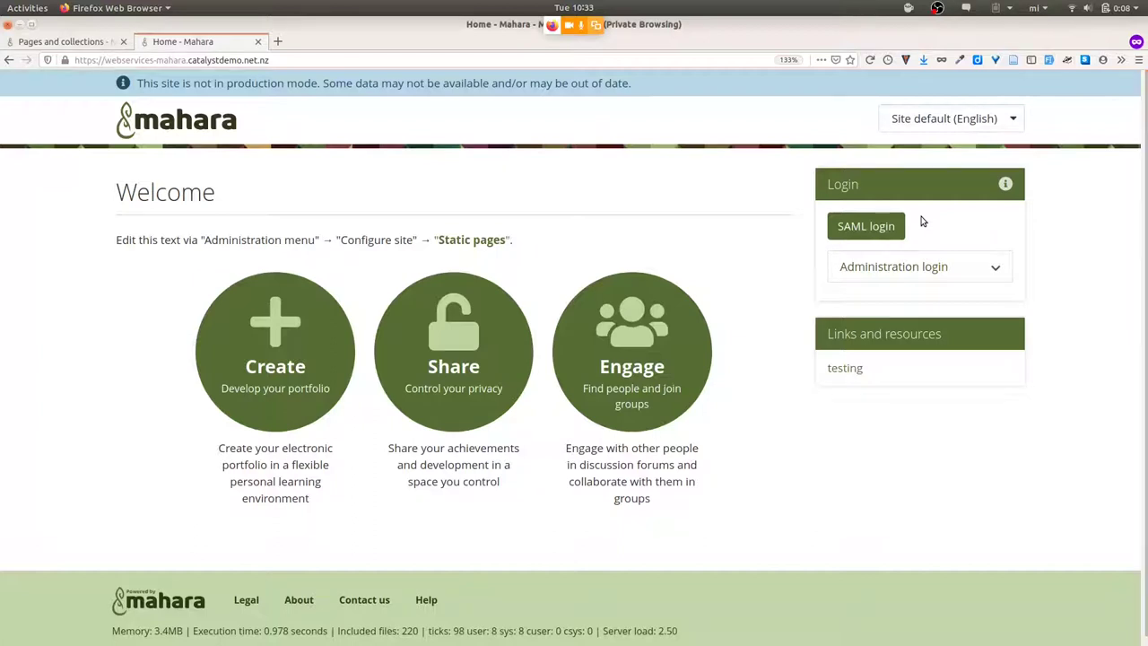
Return to the Pages and collections tab, open the School institution's settings from site administration, and go to its authentication plugins
key("alt+Tab")
key("alt+shift+Tab")
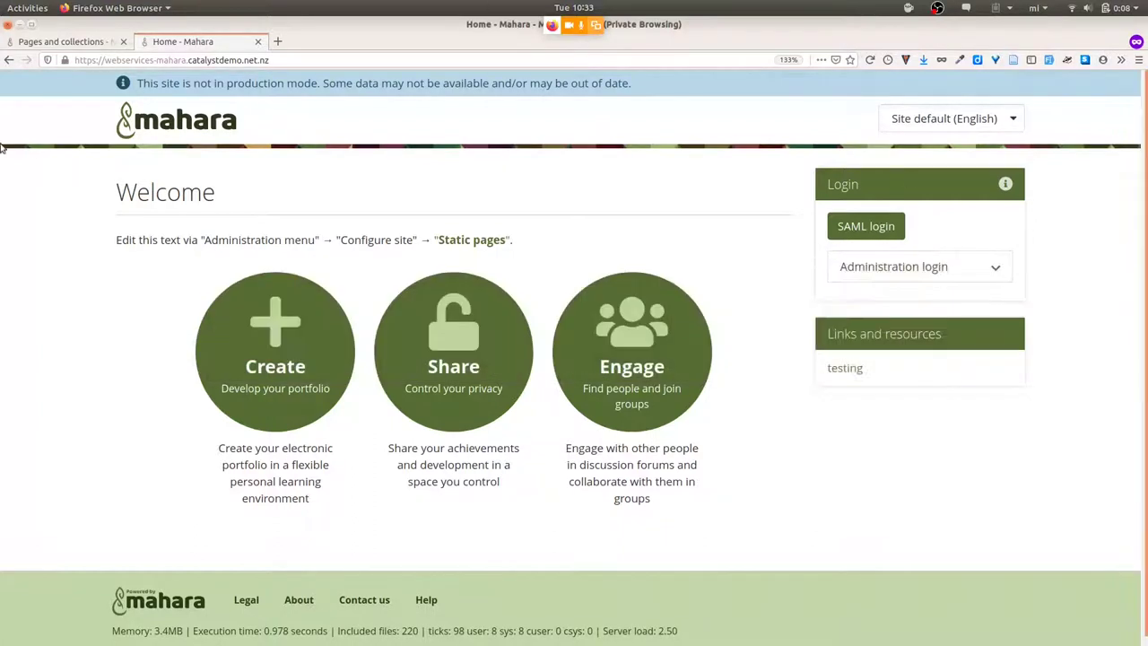
left_click(80, 42)
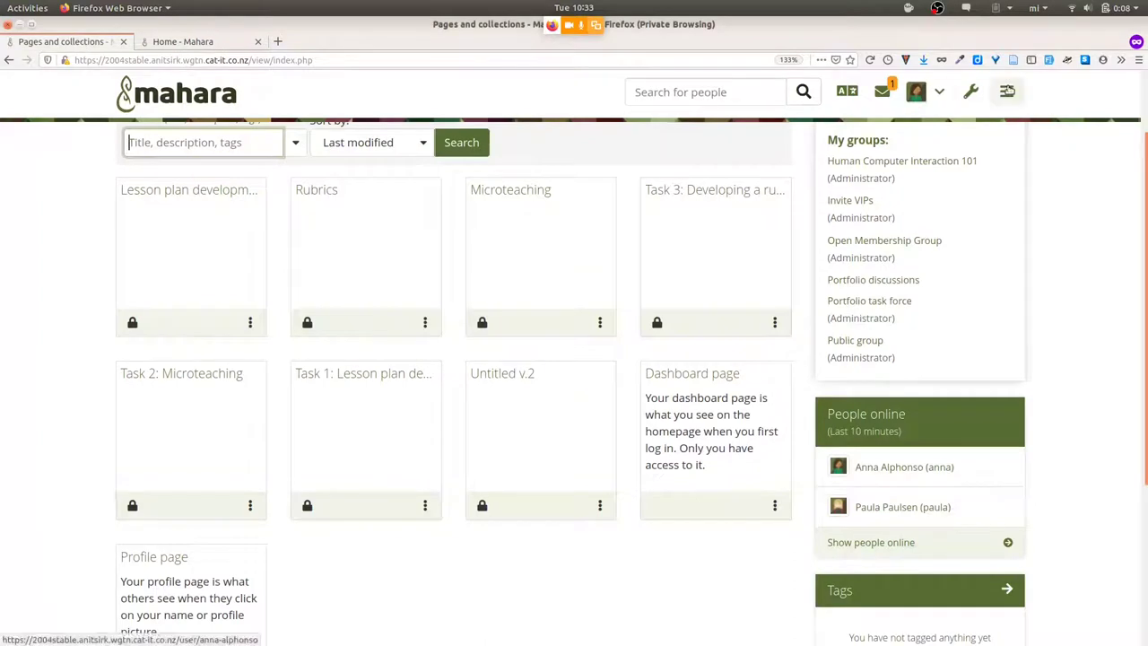
left_click(973, 91)
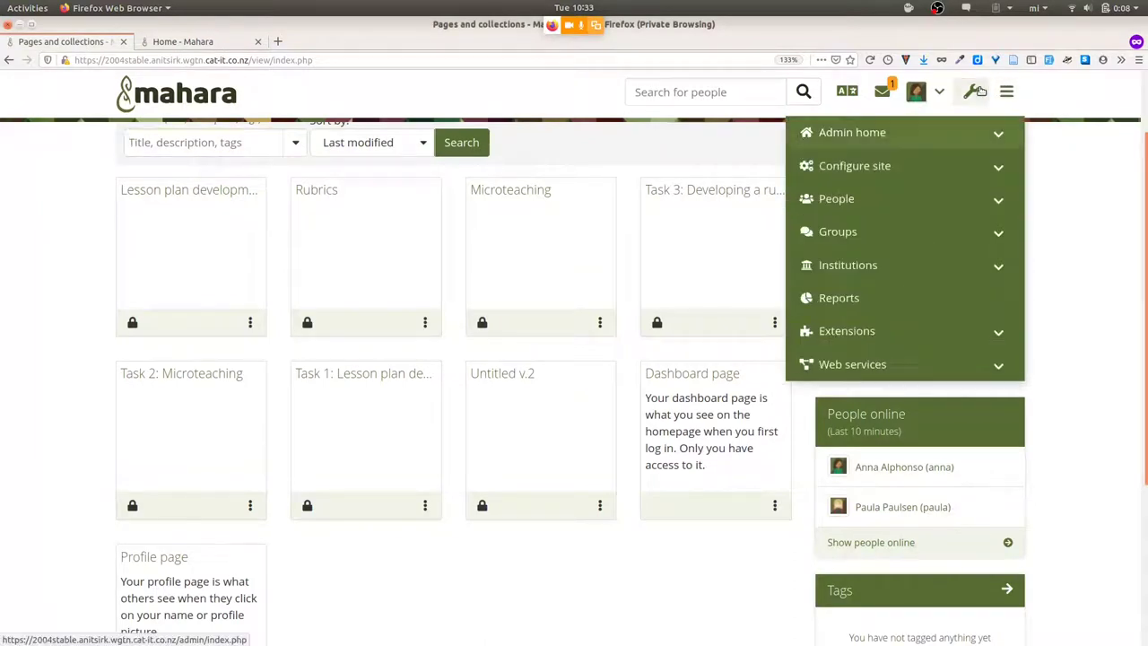
left_click(947, 259)
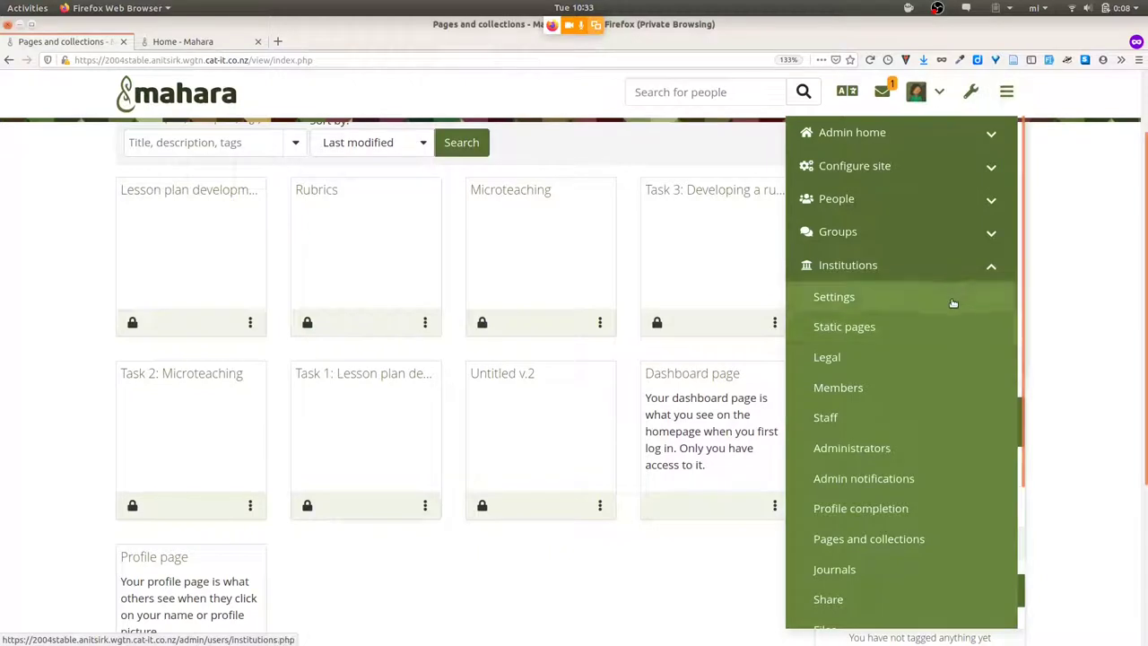
left_click(952, 300)
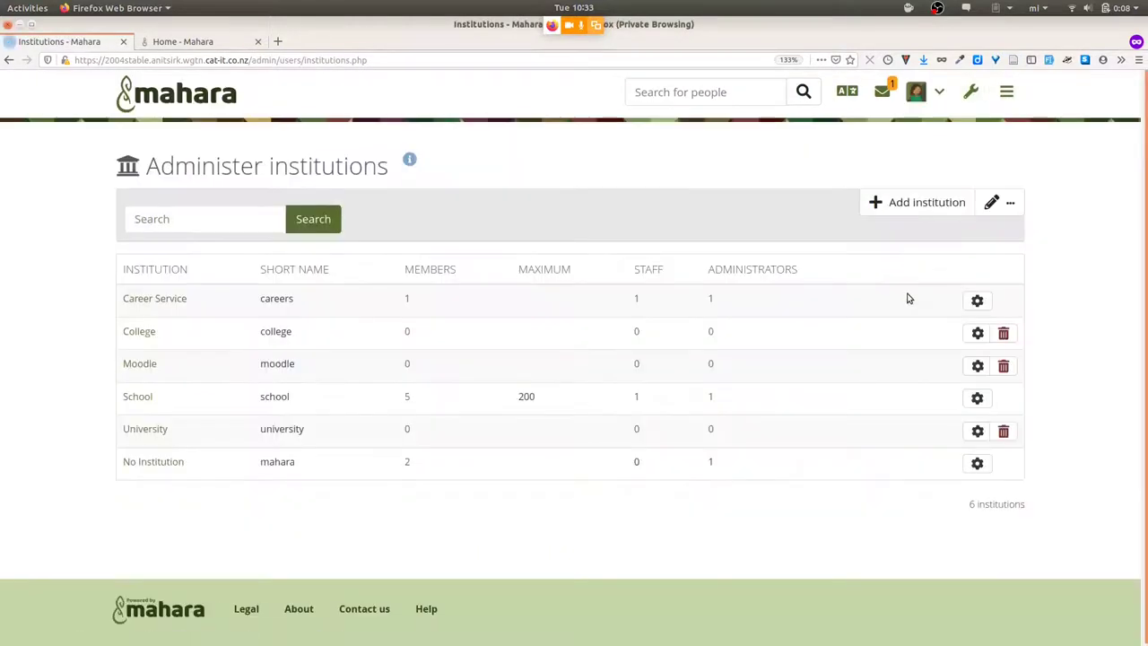
left_click(975, 397)
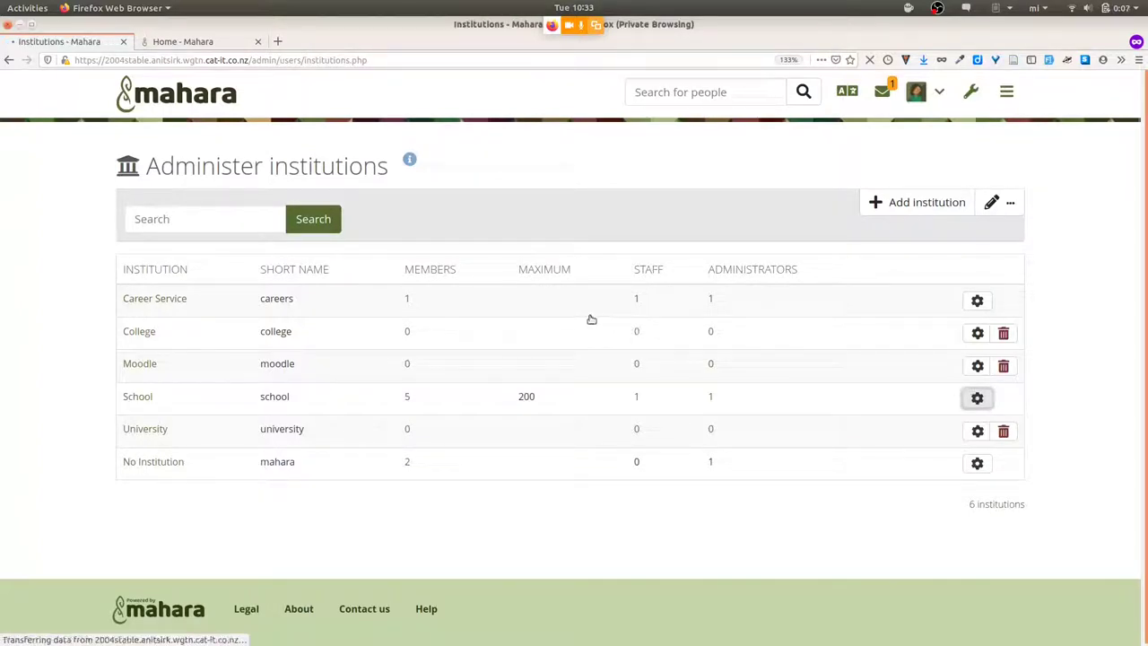
scroll(591, 321, "down", 5)
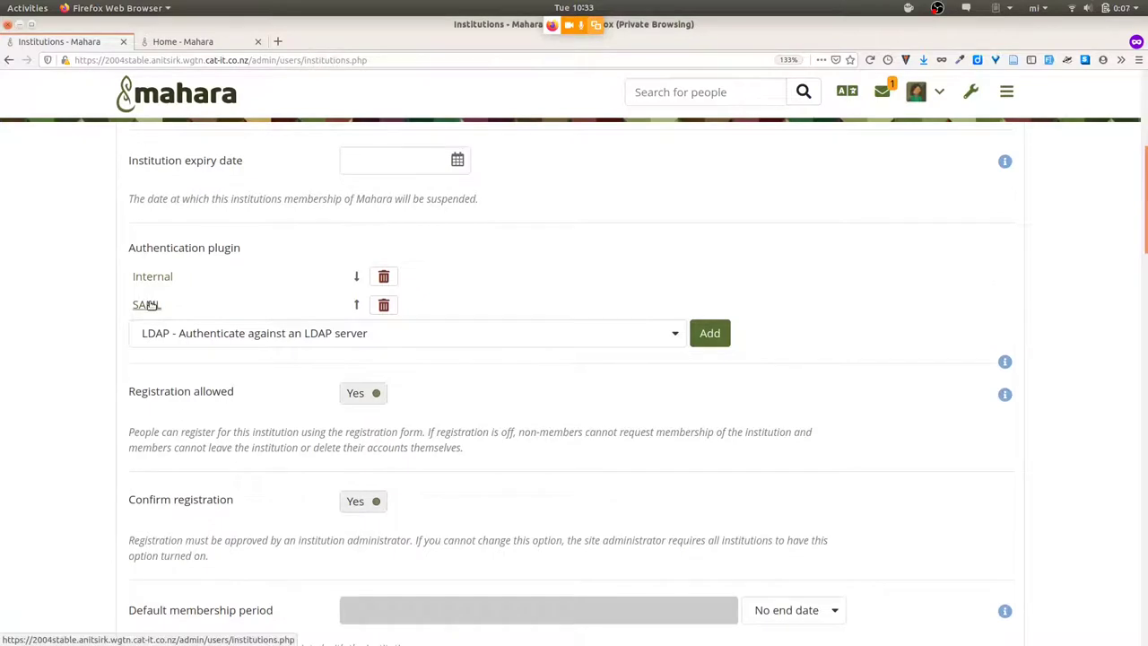
Open the School institution's SAML plugin settings, close them, and open the Career Service institution's settings
left_click(148, 305)
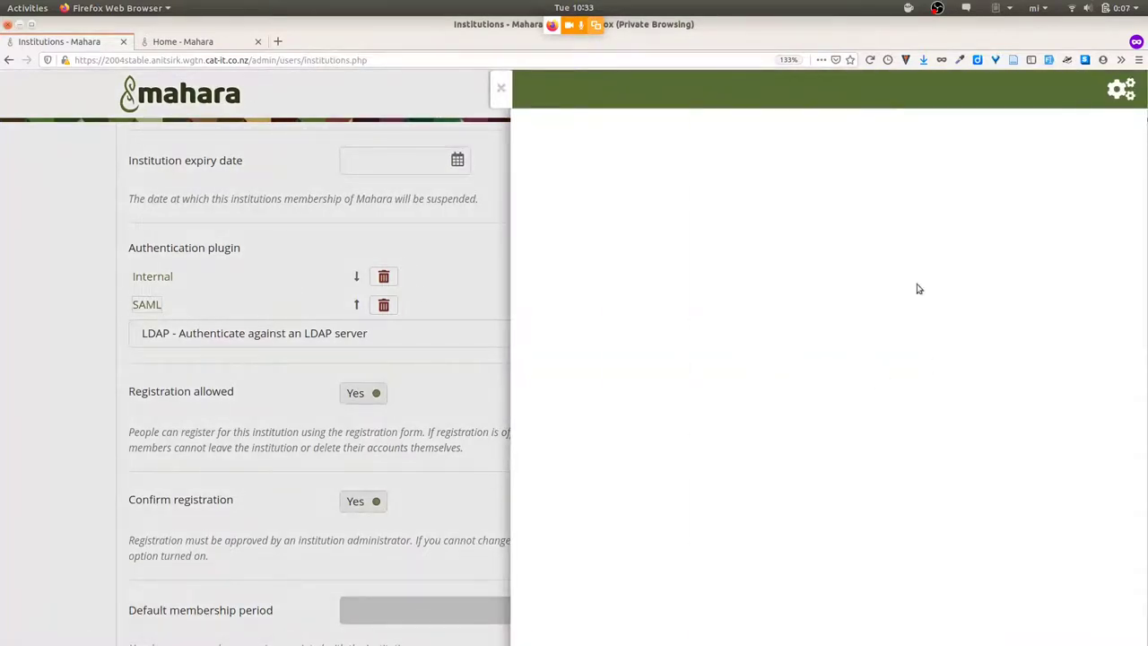
left_click(498, 90)
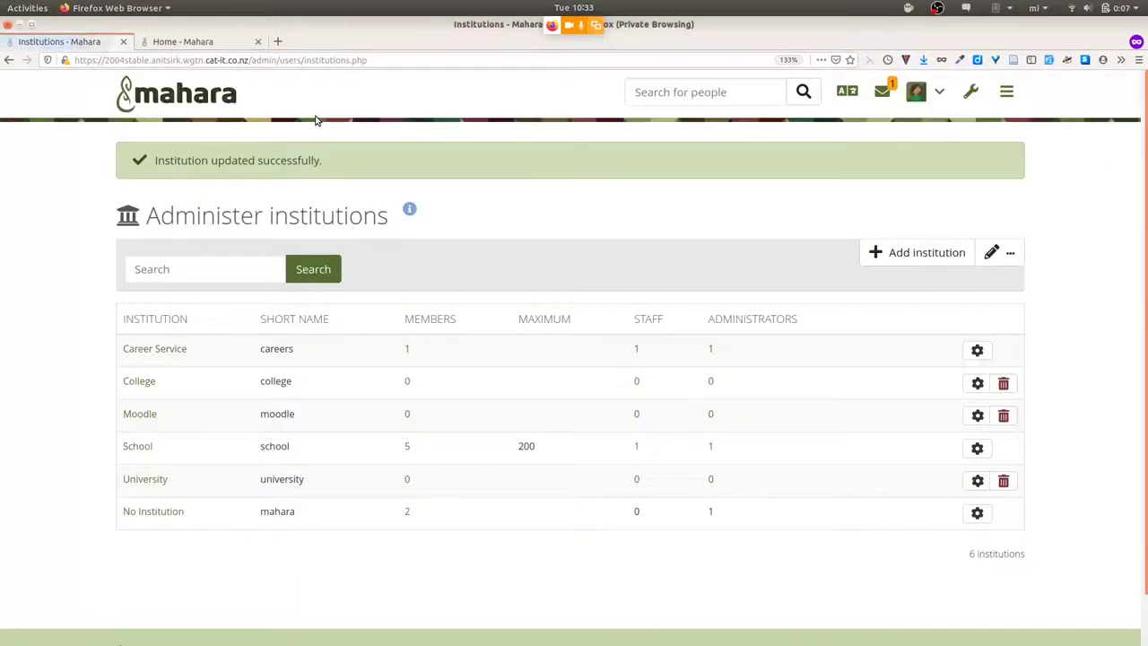
key("alt+Tab")
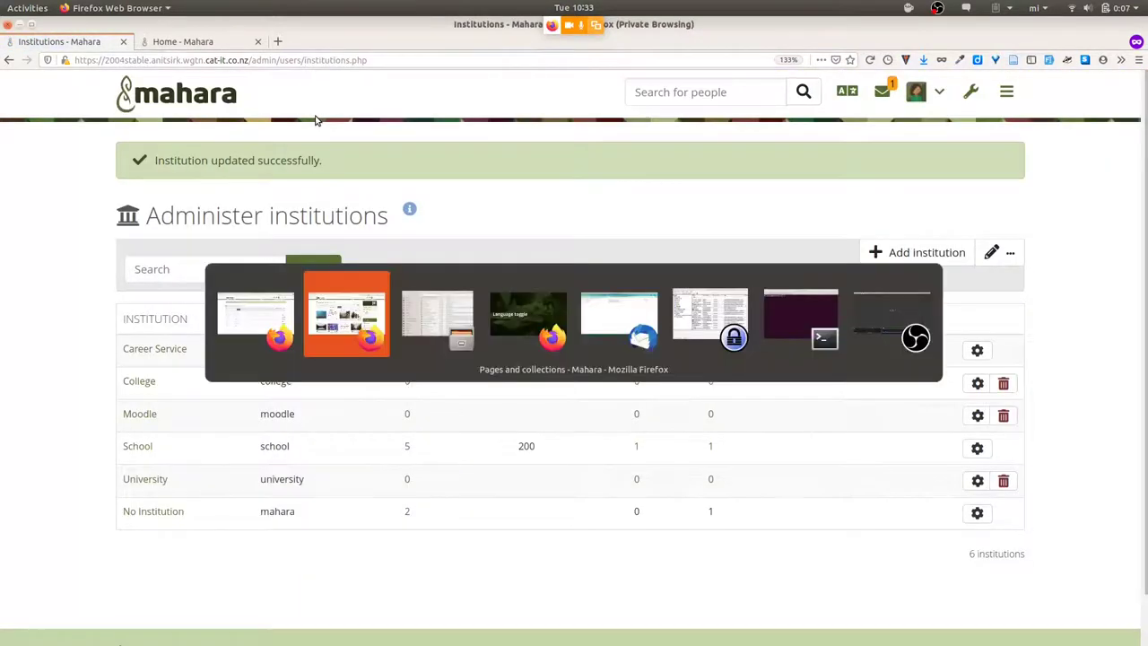
key("alt+shift+Tab")
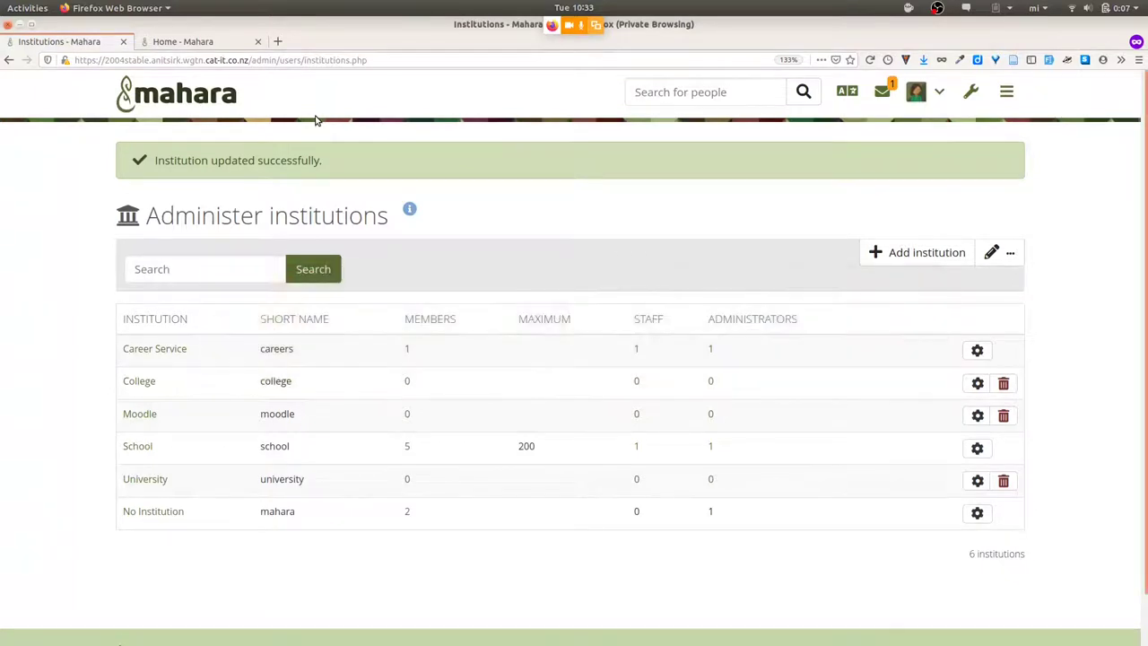
left_click(976, 352)
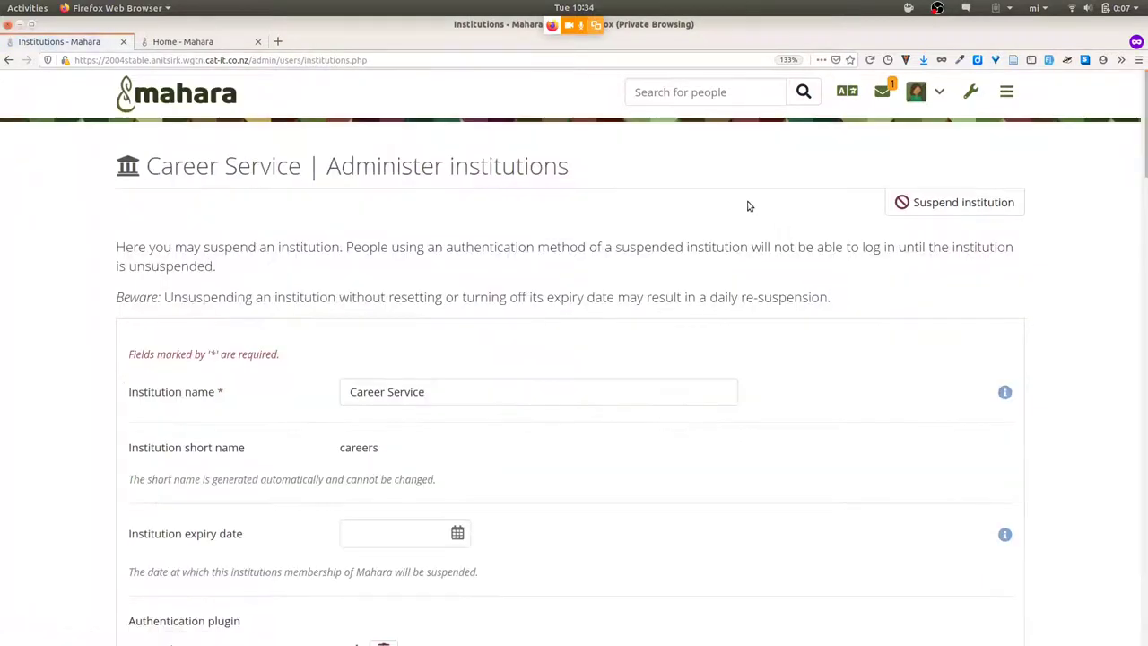
Switch to the regular browser window and bring up its webservices-mahara.catalystdemo.net.nz dashboard tab
key("alt+Tab")
key("alt+shift+Tab")
key("alt+Tab")
key("alt+Tab")
key("alt+shift+Tab")
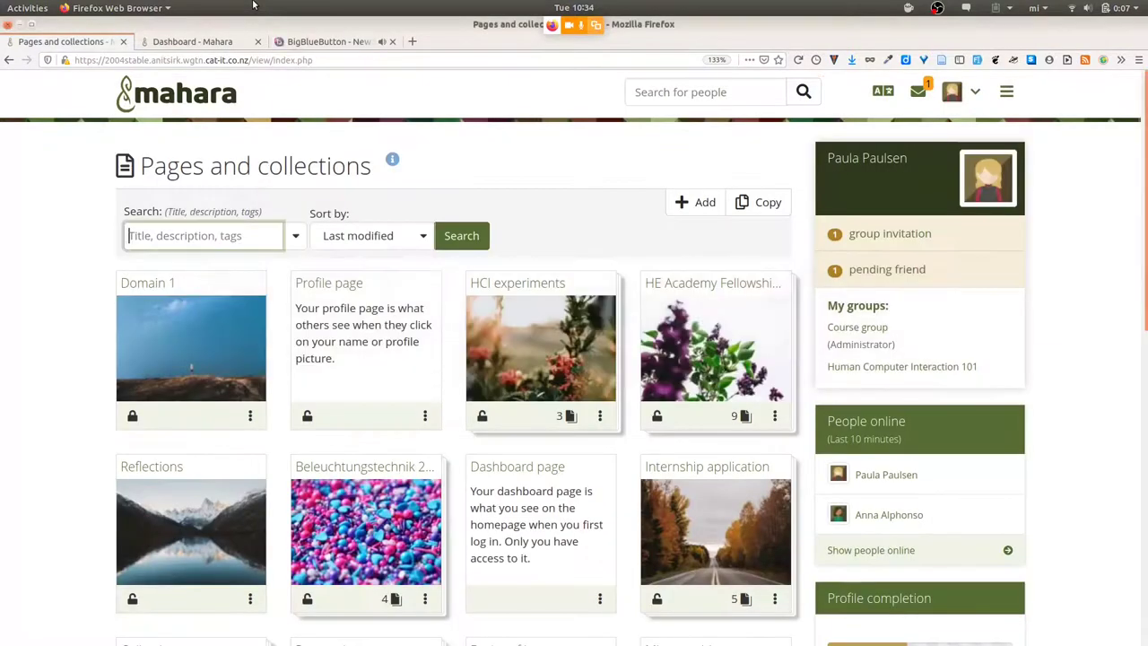
left_click(204, 41)
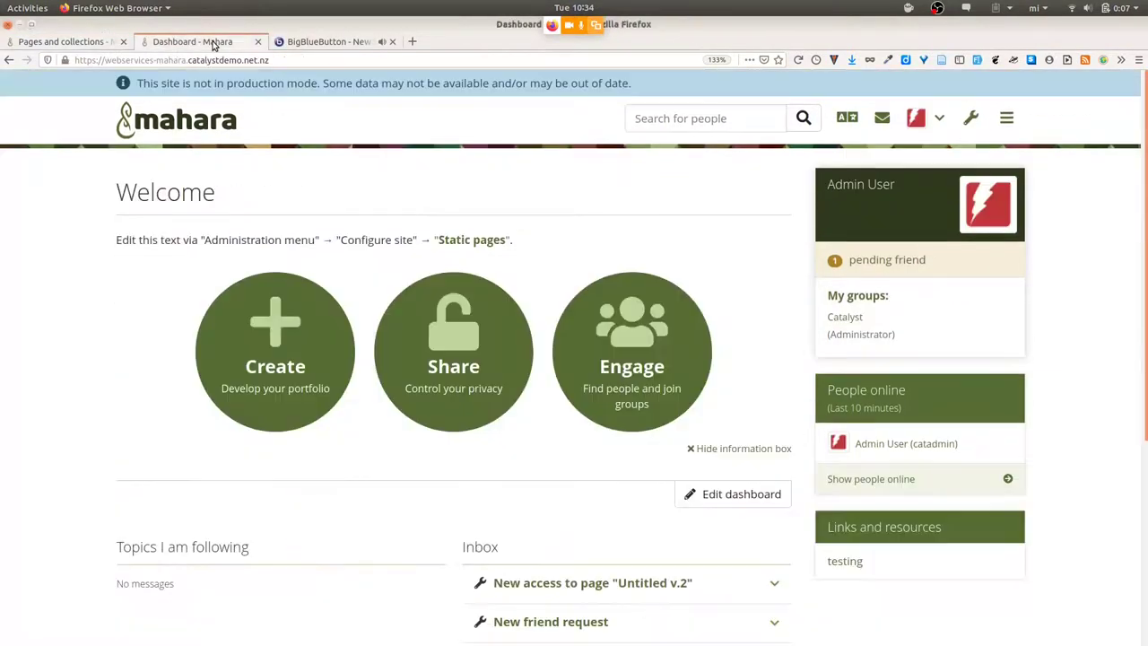
Open the Catalyst institution's settings from the site's institution administration
left_click(968, 119)
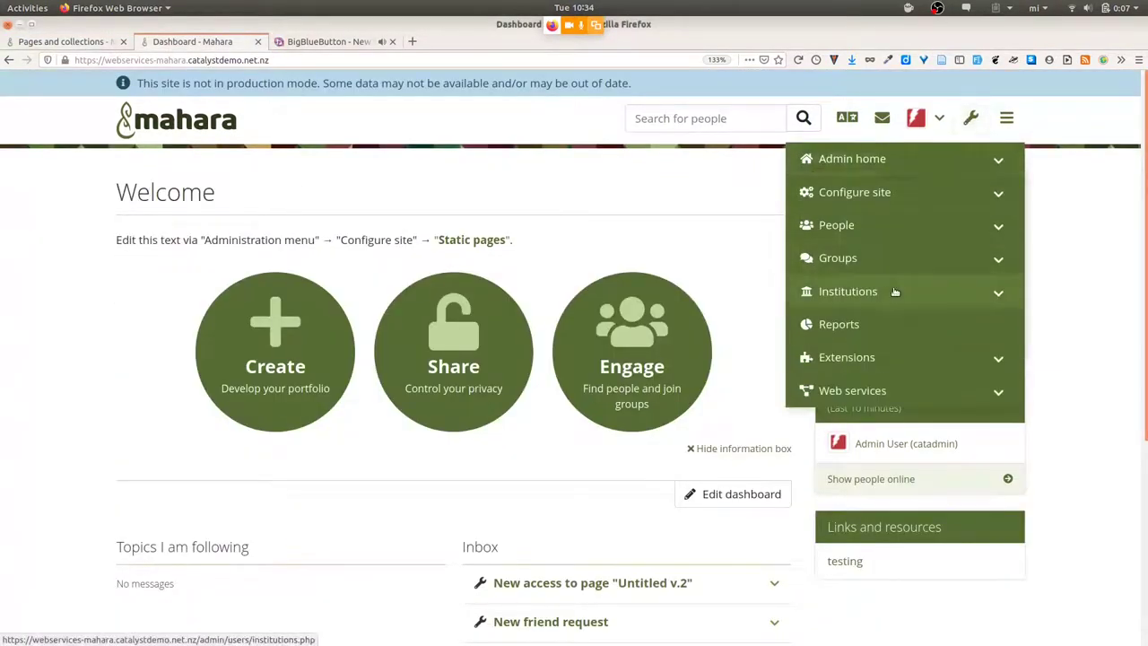
left_click(893, 288)
left_click(876, 325)
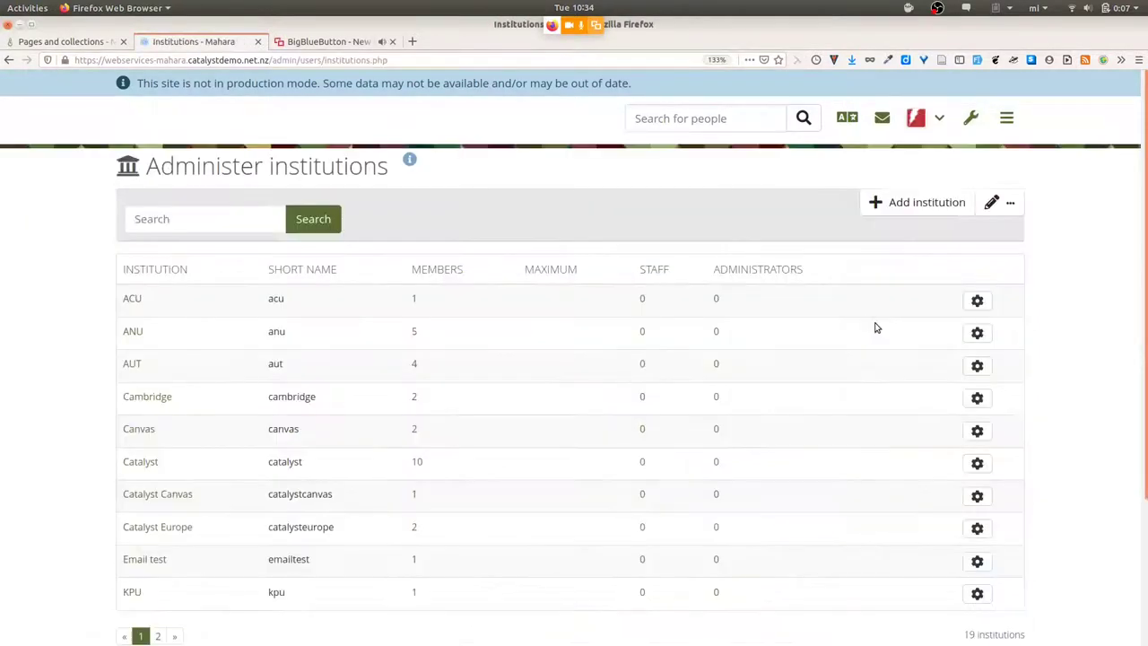
left_click(976, 489)
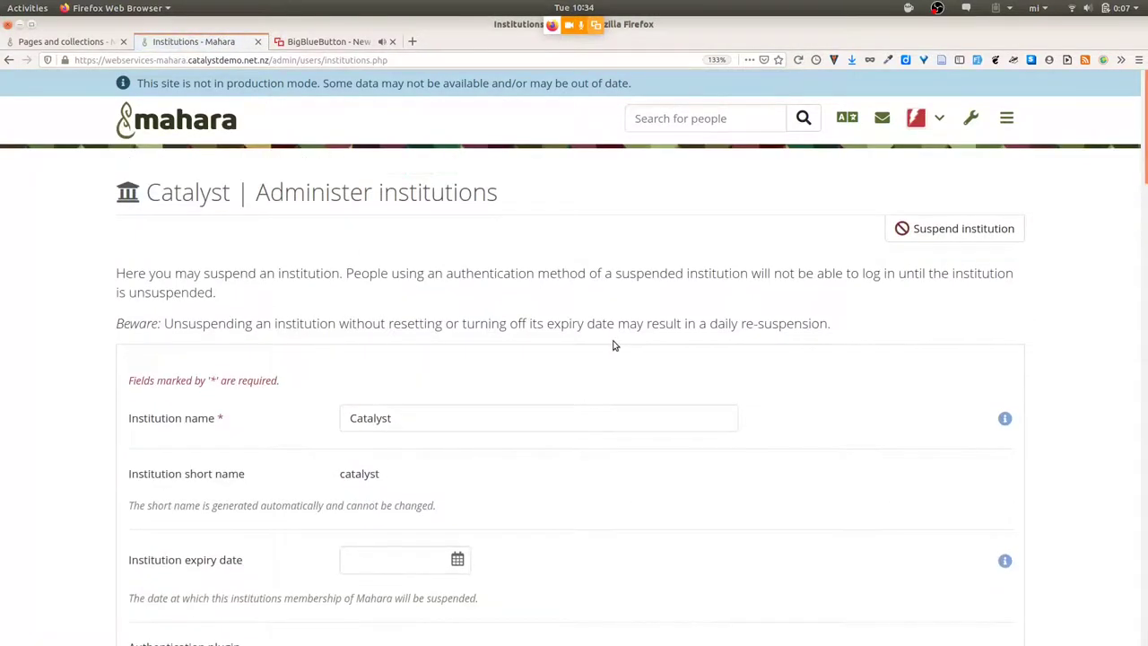
Open the configuration form for adding a SAML 2.0 Identity Provider authentication plugin to the Catalyst institution
scroll(613, 345, "down", 4)
scroll(613, 345, "down", 3)
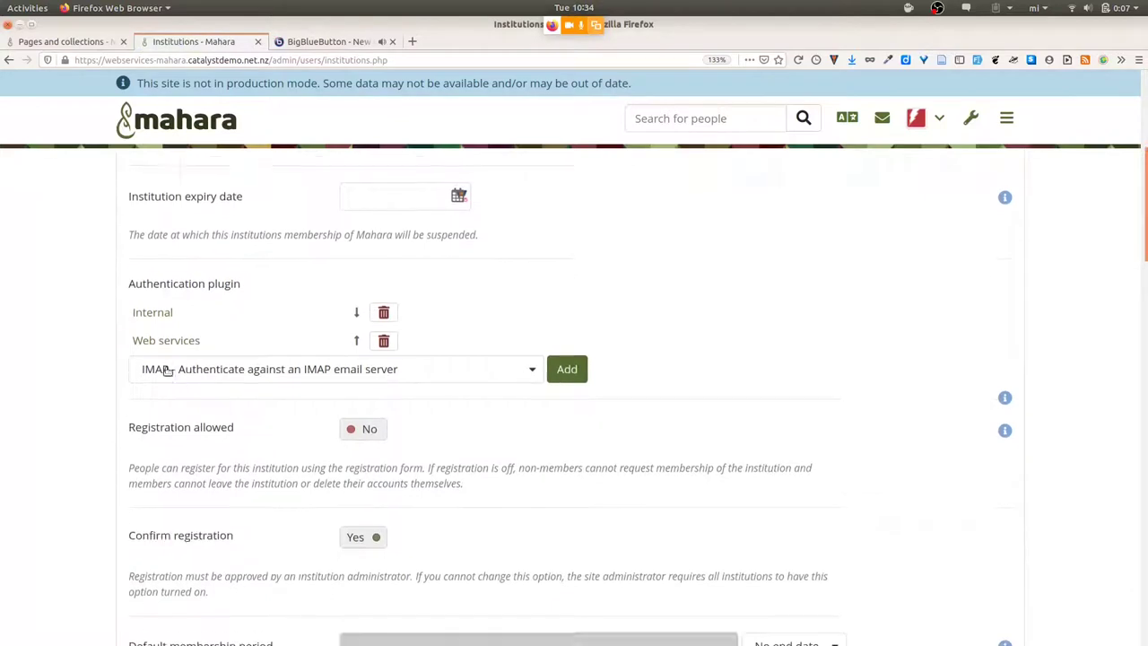
left_click(243, 360)
left_click(224, 437)
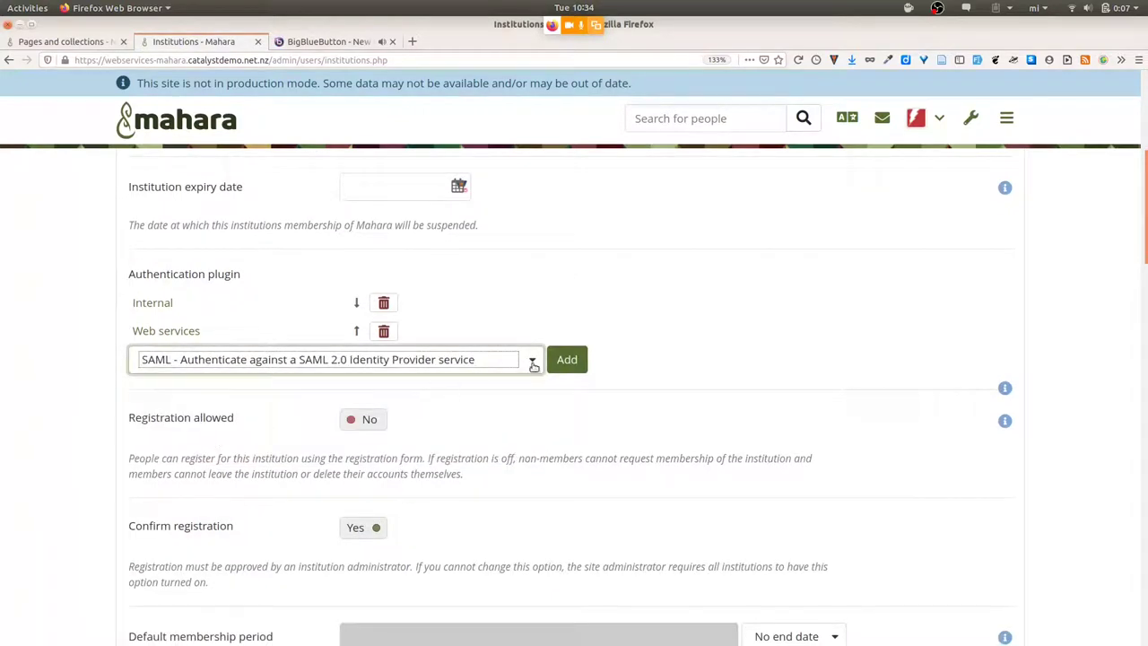
left_click(566, 359)
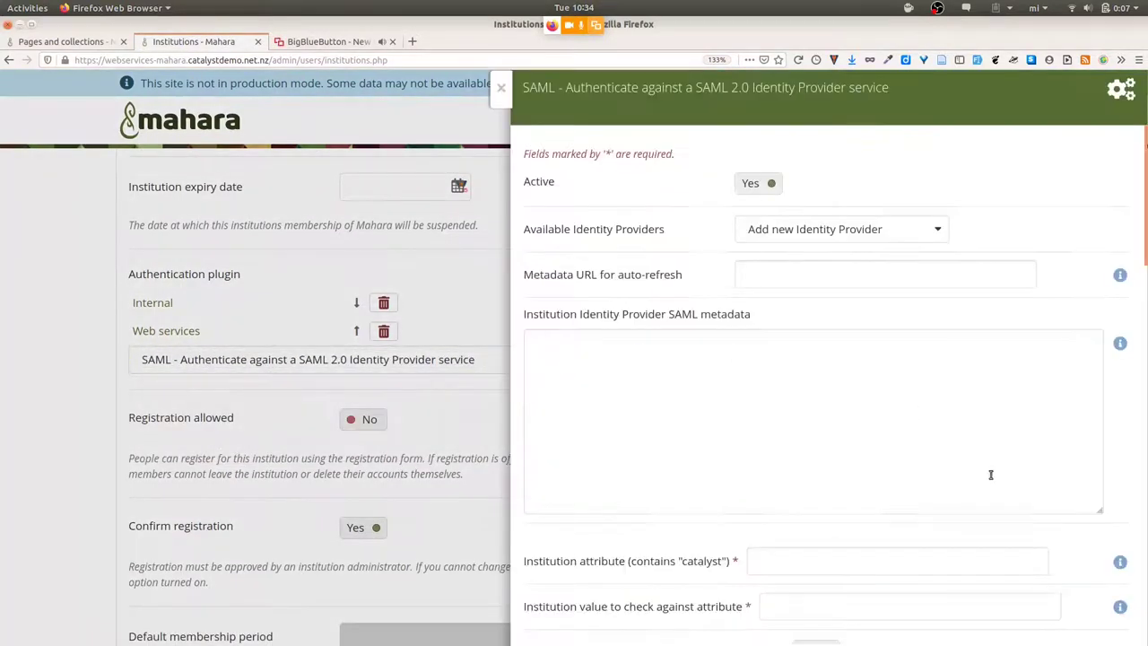
Examine the SAML form's SSO and role mapping fields, highlighting the roles and site administrator labels, and close it without saving
scroll(989, 474, "down", 3)
scroll(990, 474, "down", 10)
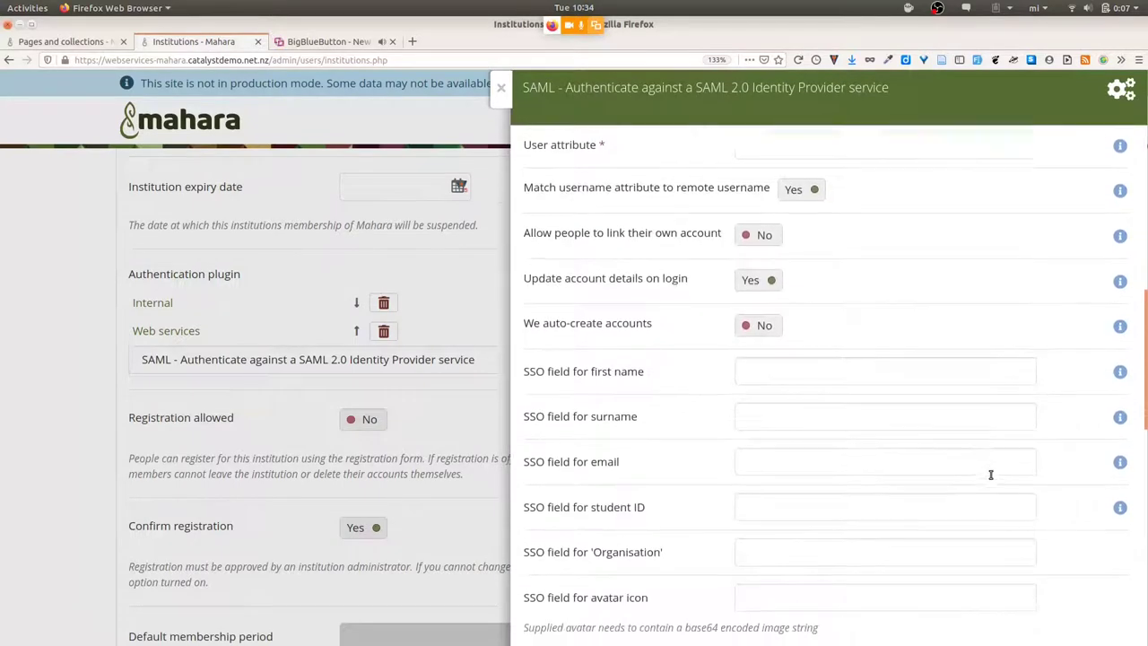
scroll(990, 473, "down", 3)
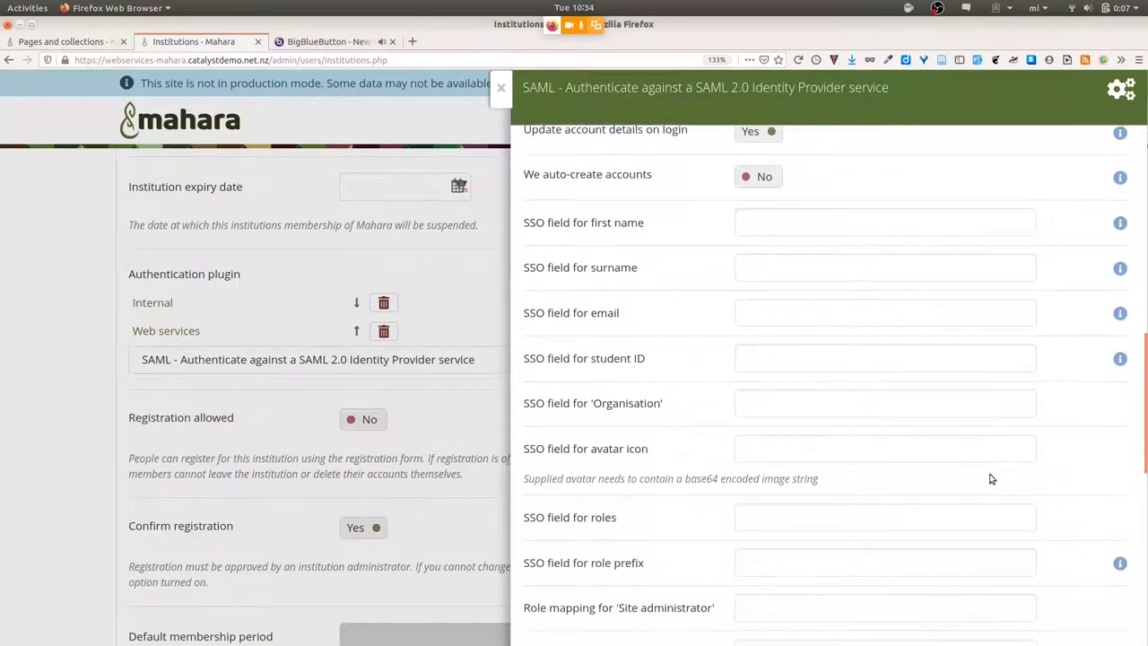
scroll(990, 473, "down", 4)
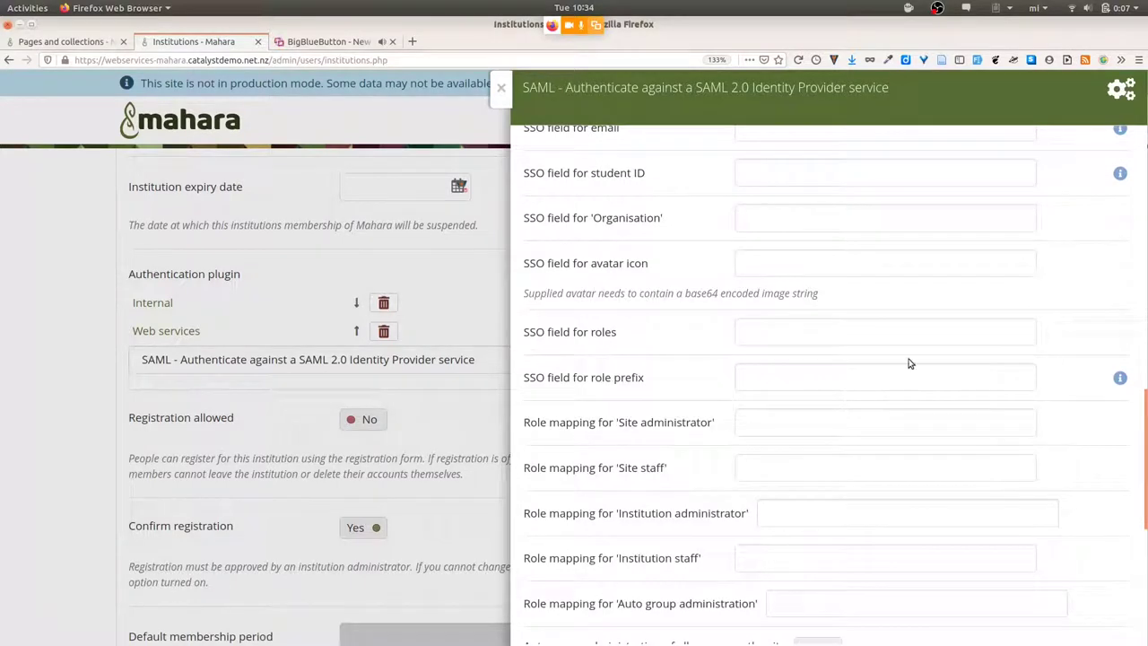
scroll(909, 361, "down", 3)
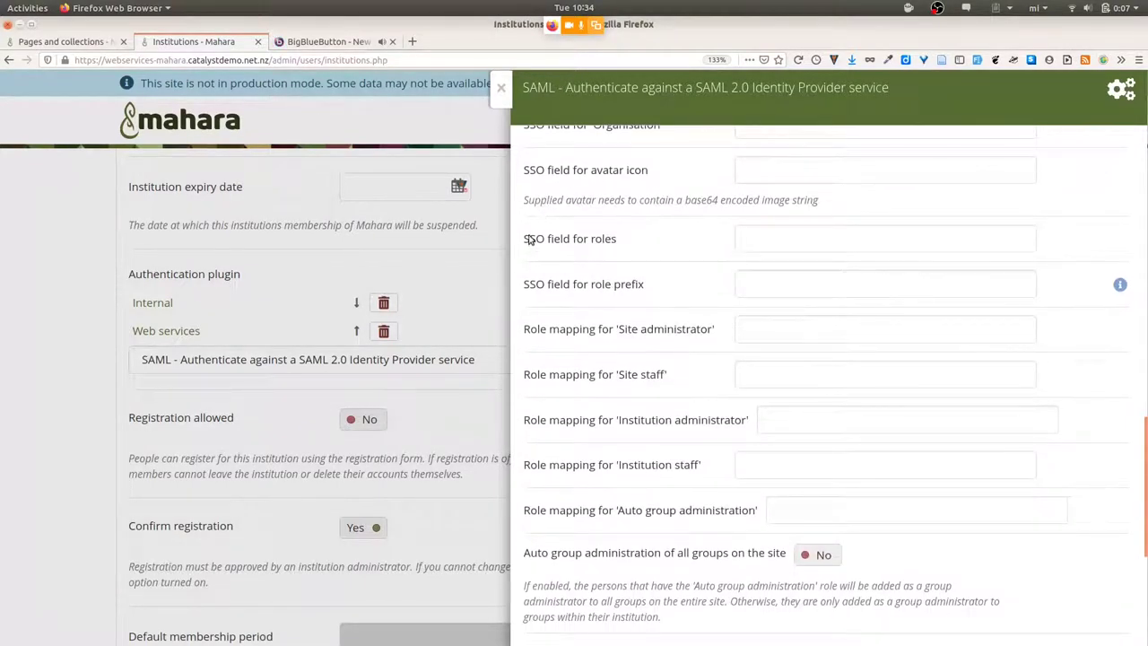
left_click_drag(524, 239, 617, 238)
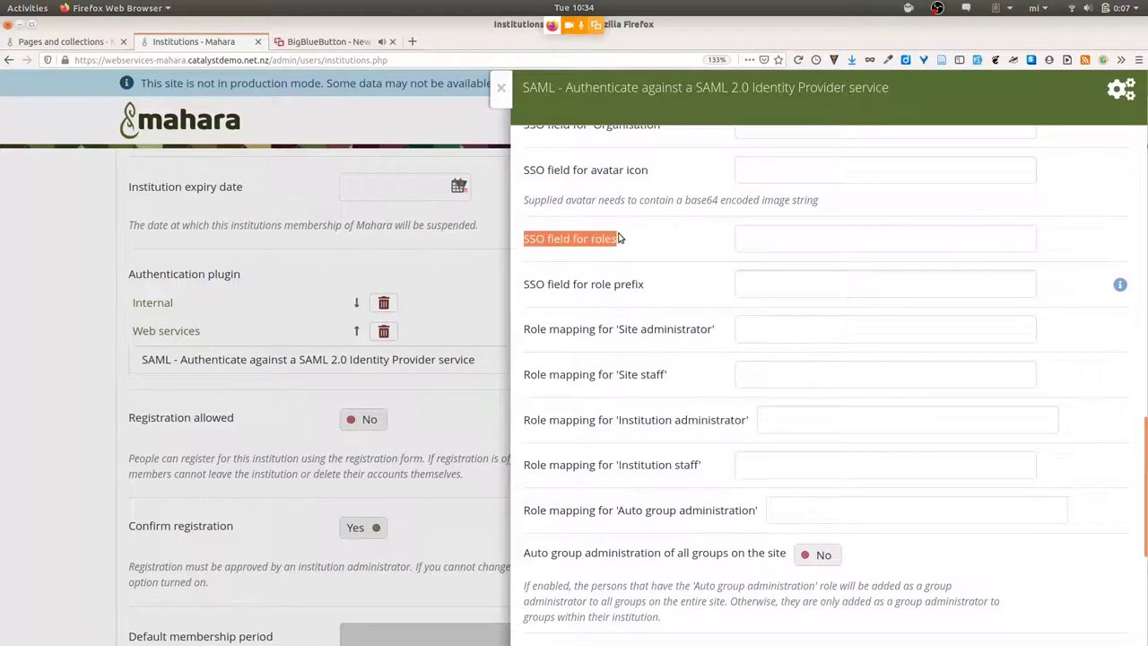
left_click_drag(527, 329, 677, 329)
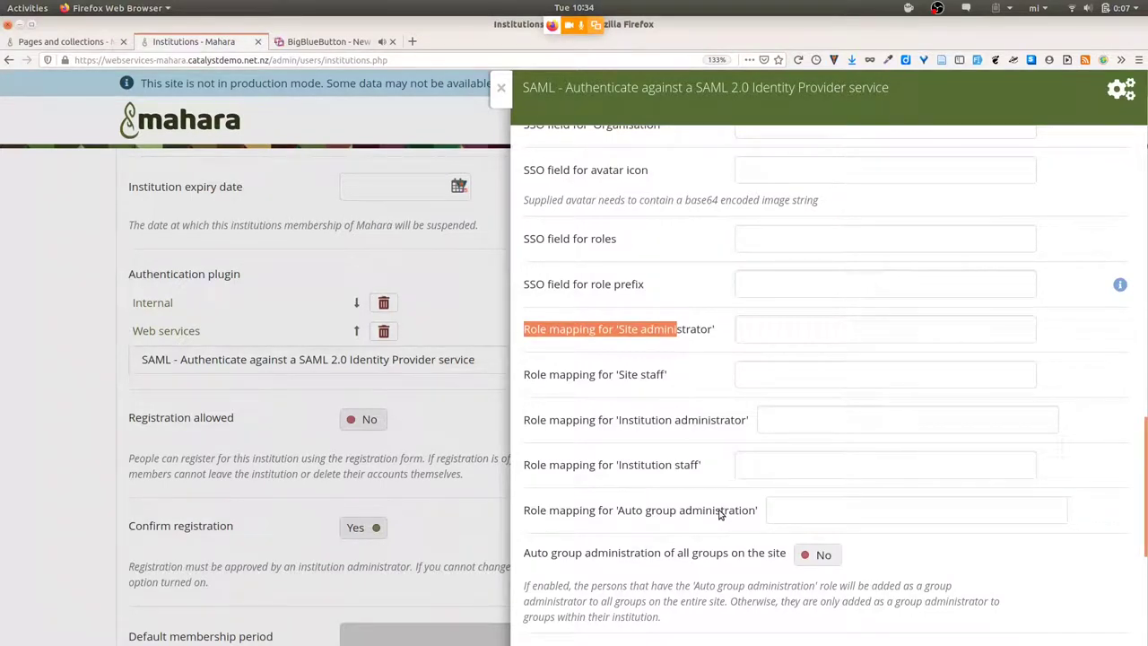
left_click(835, 336)
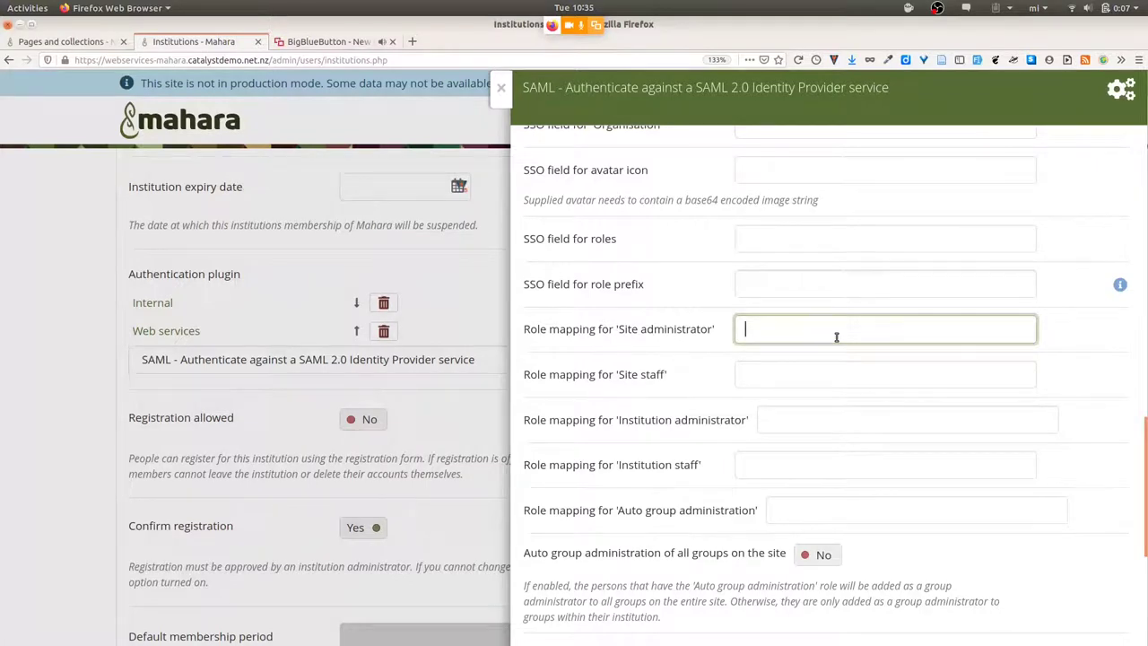
scroll(911, 453, "down", 5)
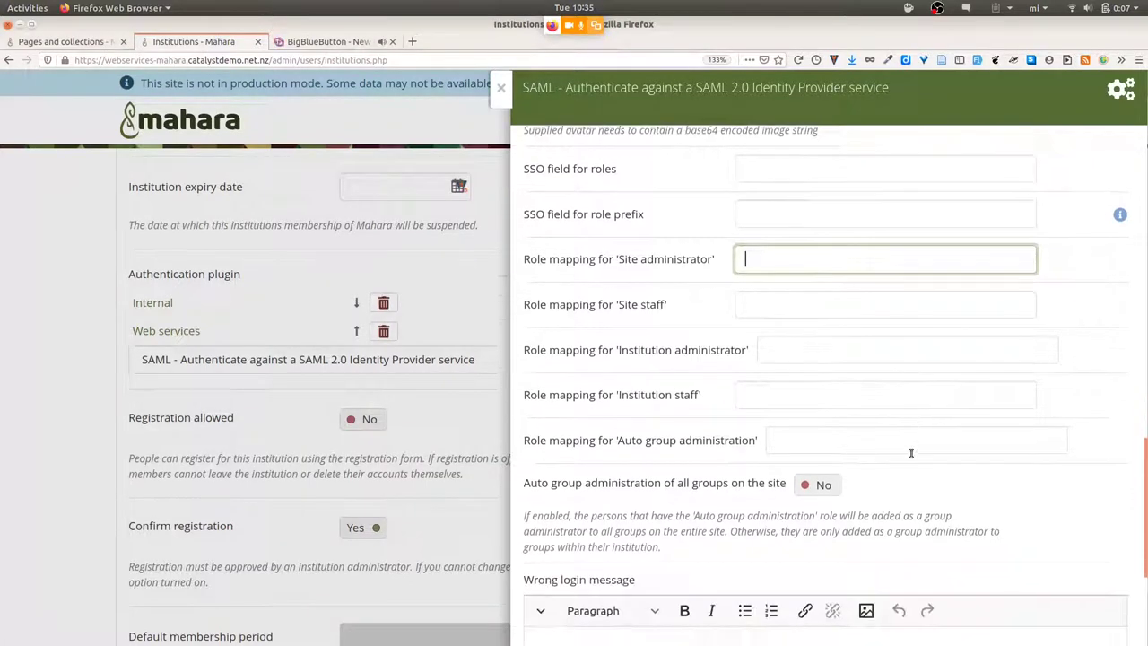
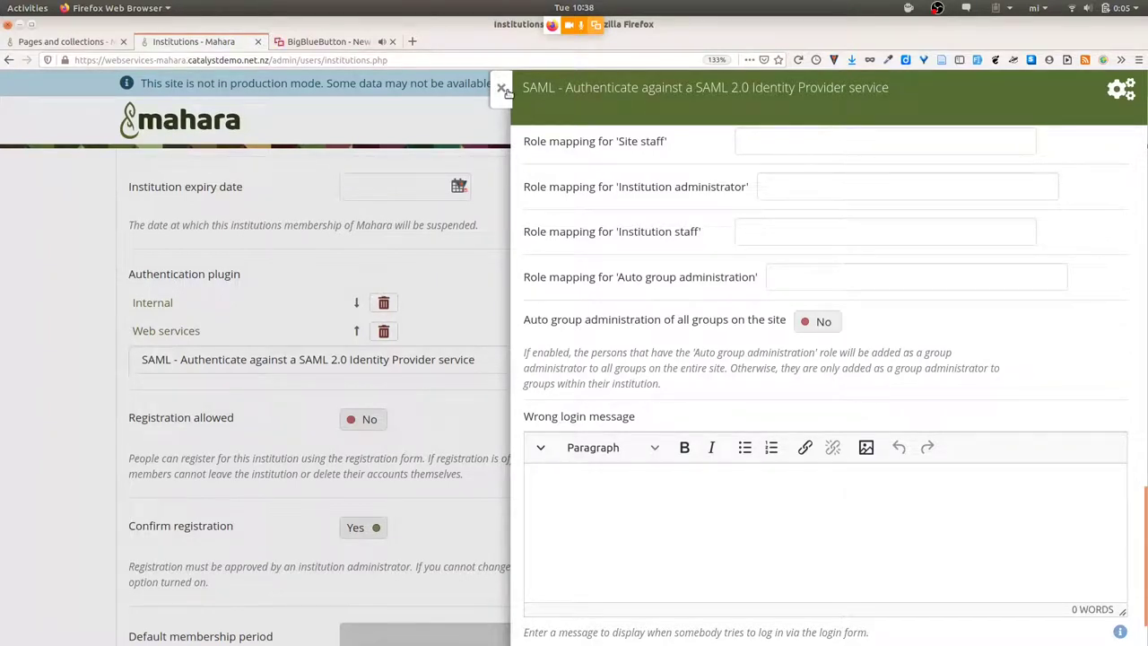
left_click(503, 89)
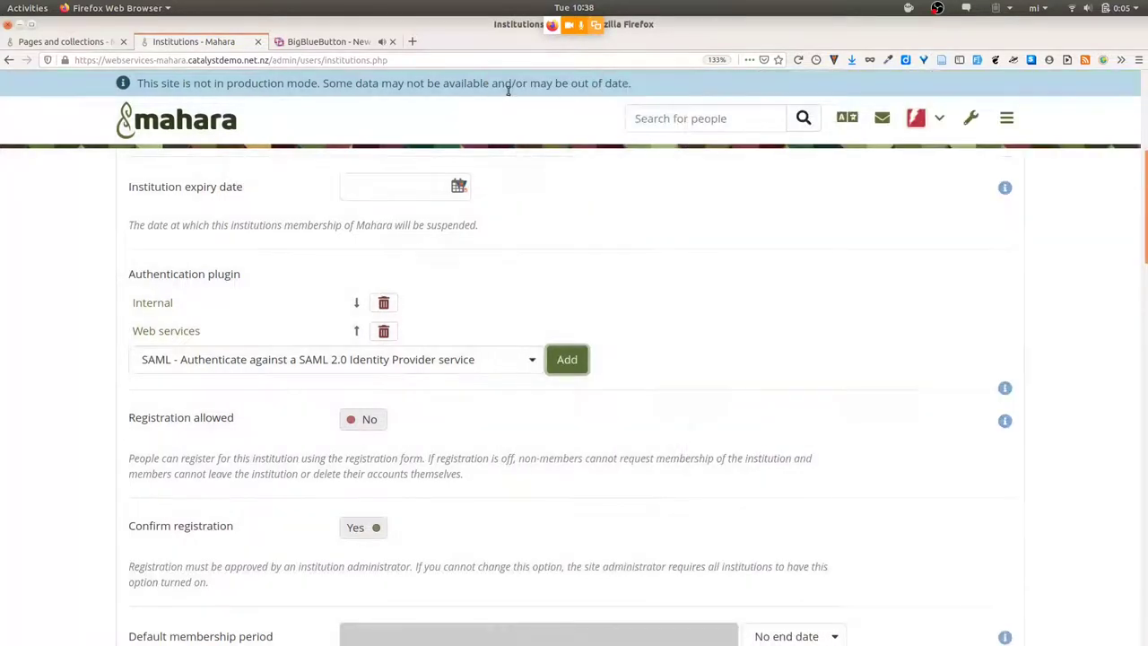
Return to the dashboard and open the Move account page of the account's institution membership settings
left_click(190, 134)
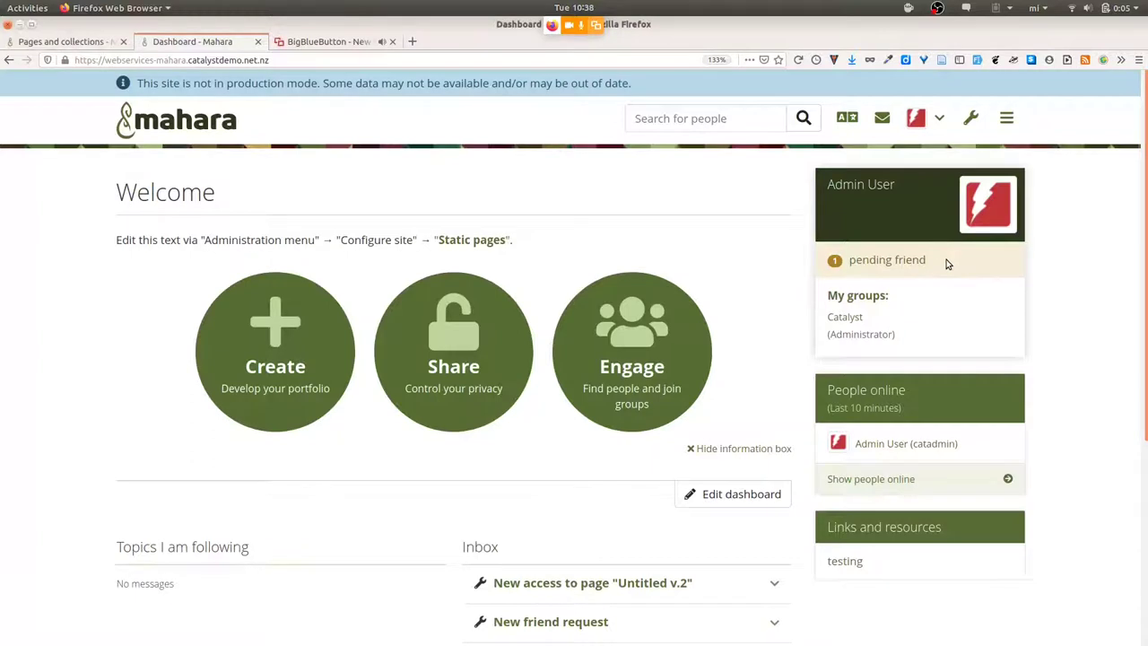
left_click(943, 117)
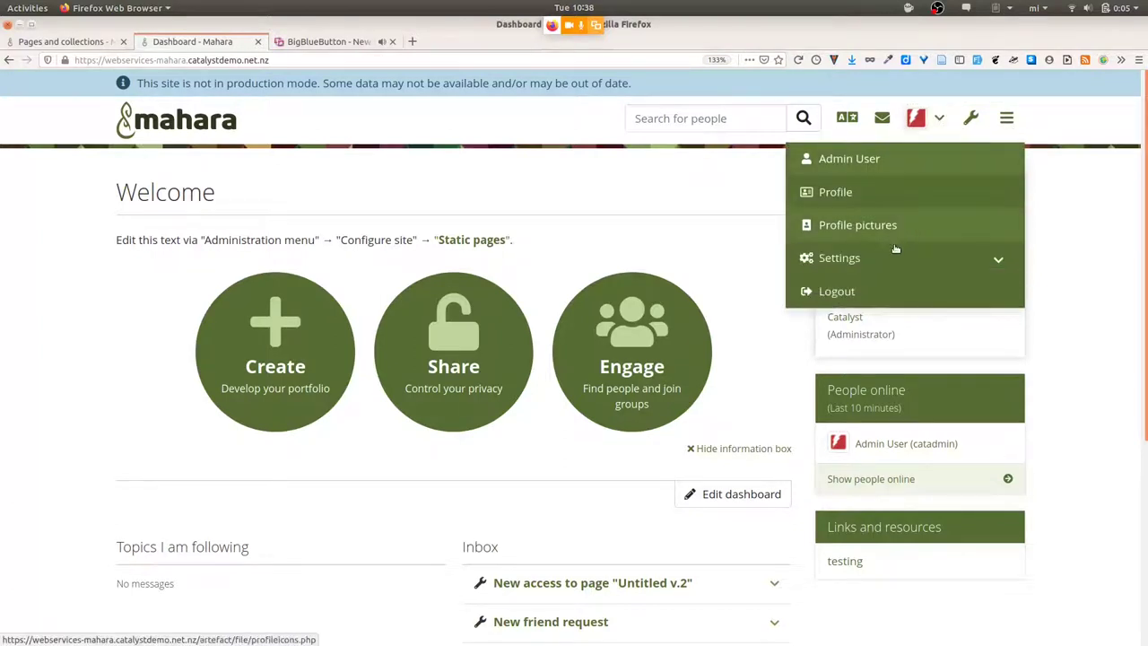
left_click(890, 258)
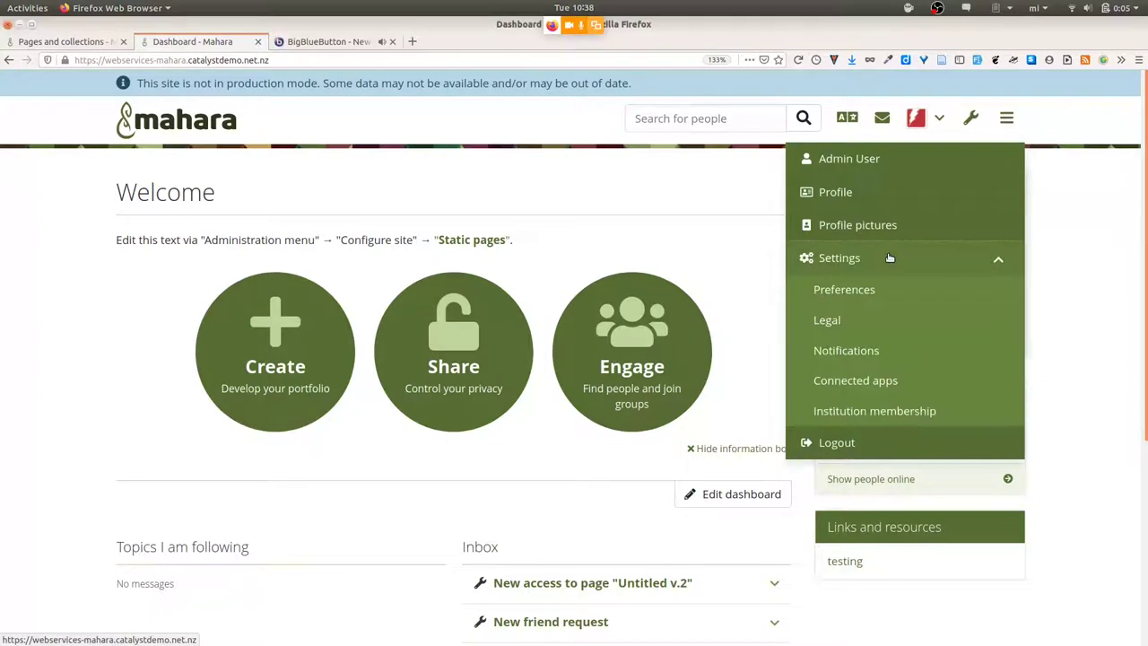
left_click(856, 411)
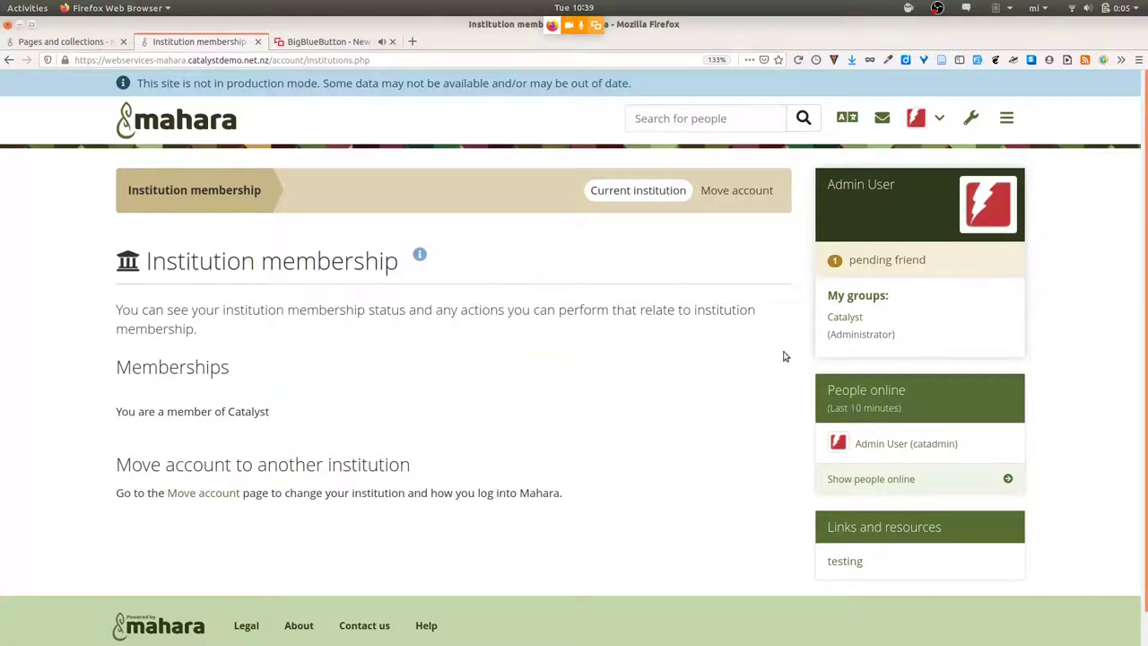
left_click(767, 193)
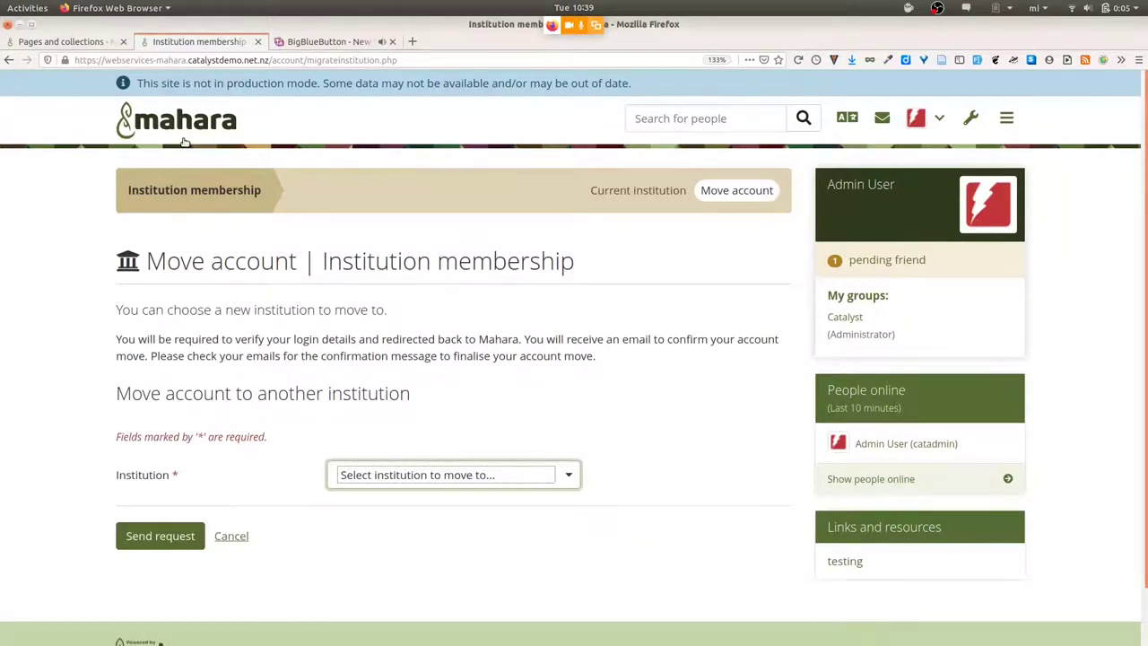
left_click(939, 117)
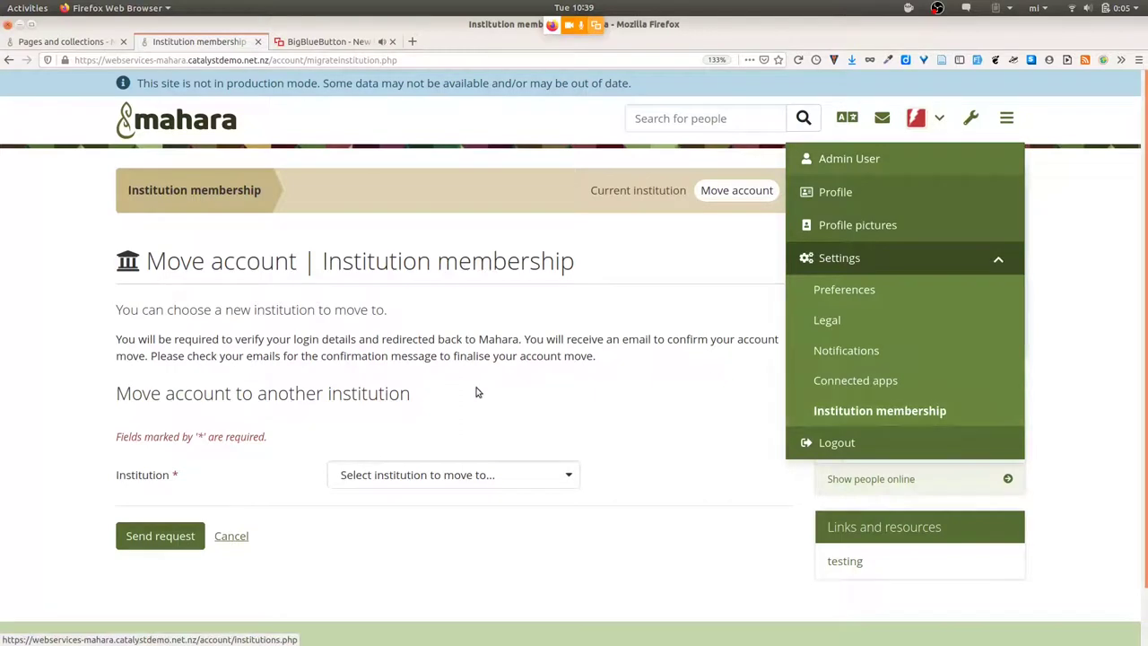
key("Escape")
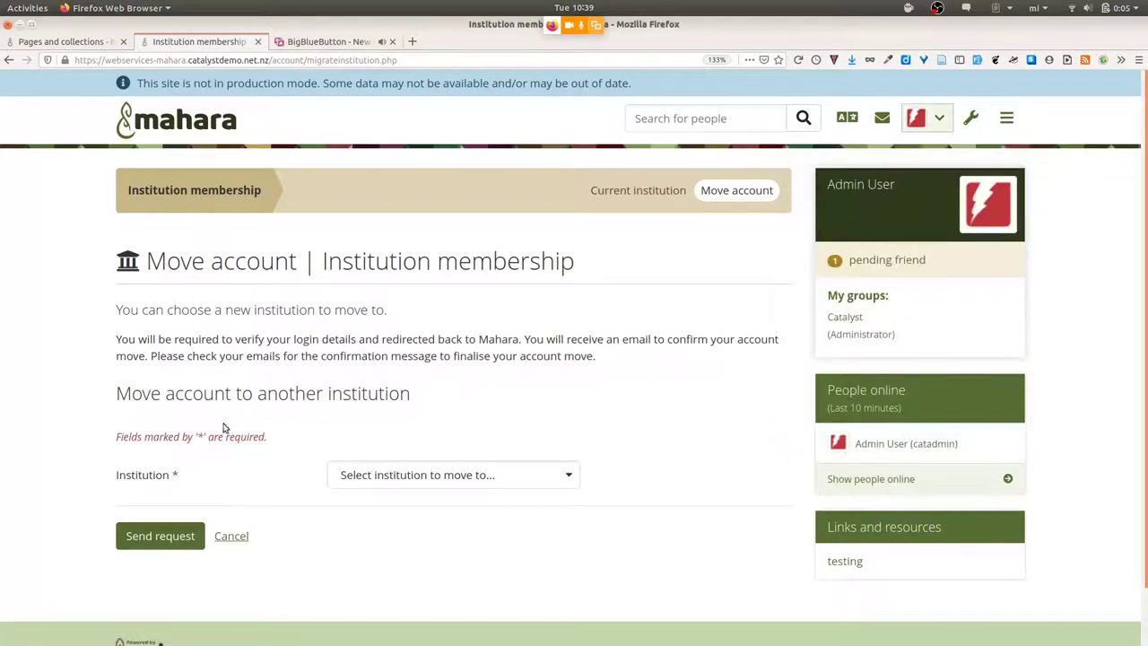
Try to send a request to move the account to Catalyst IT Limited Identity Server - SAML
left_click(459, 485)
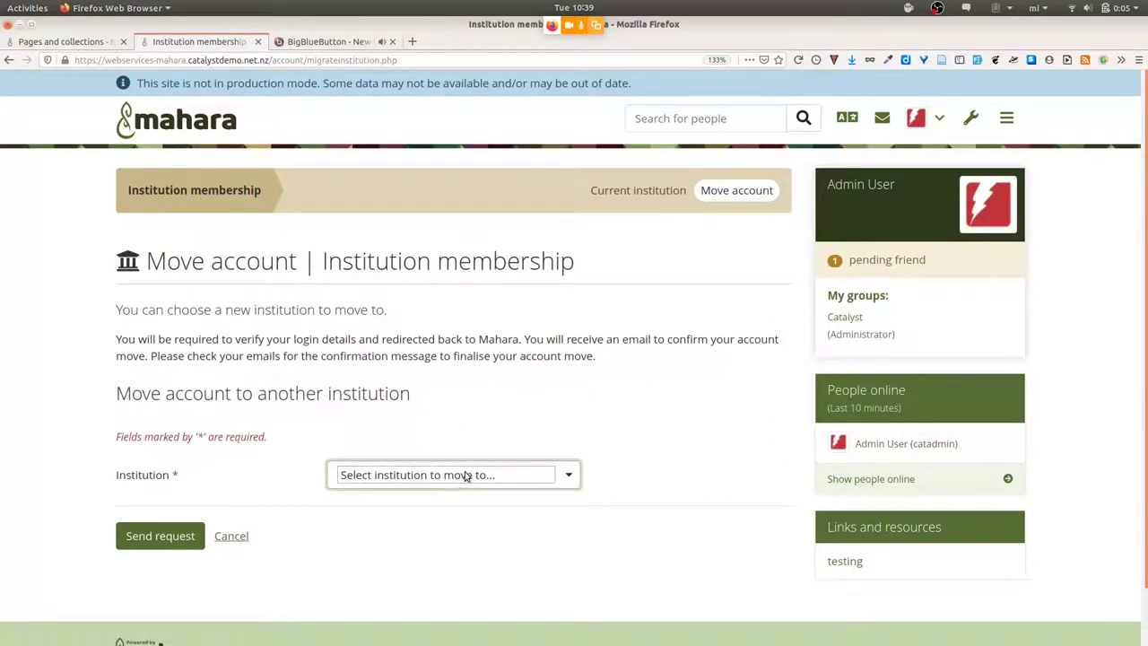
left_click(574, 478)
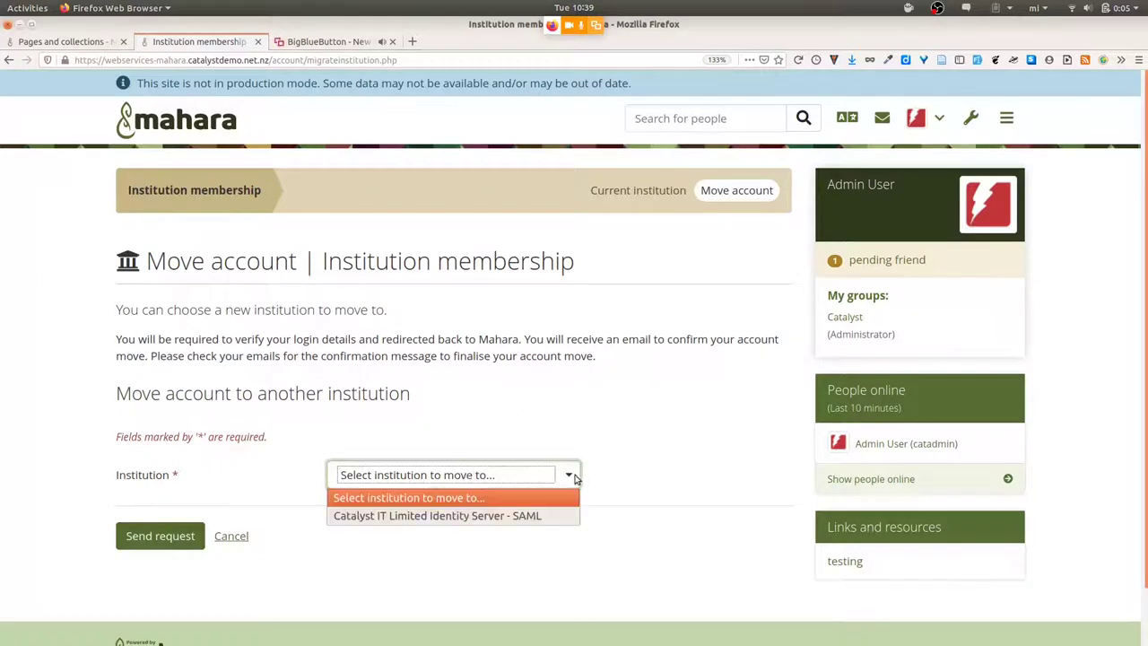
left_click(493, 518)
left_click(158, 543)
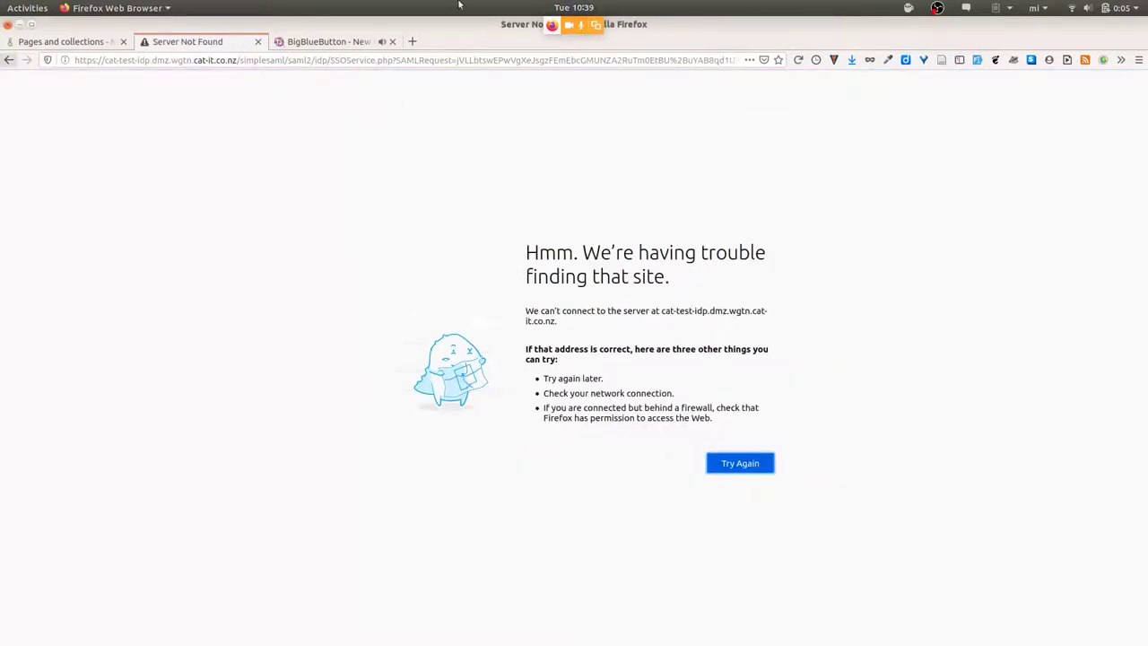
Return to the Move account page and turn on the Catalyst NZ VPN connection
left_click(9, 60)
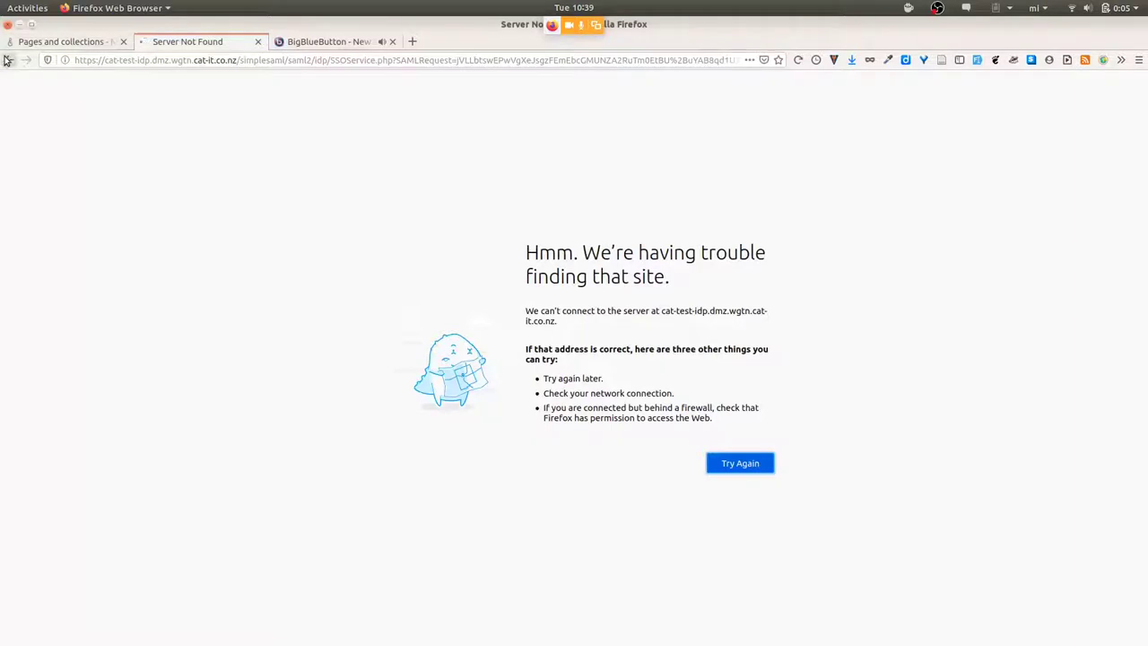
left_click(1073, 11)
left_click(1102, 132)
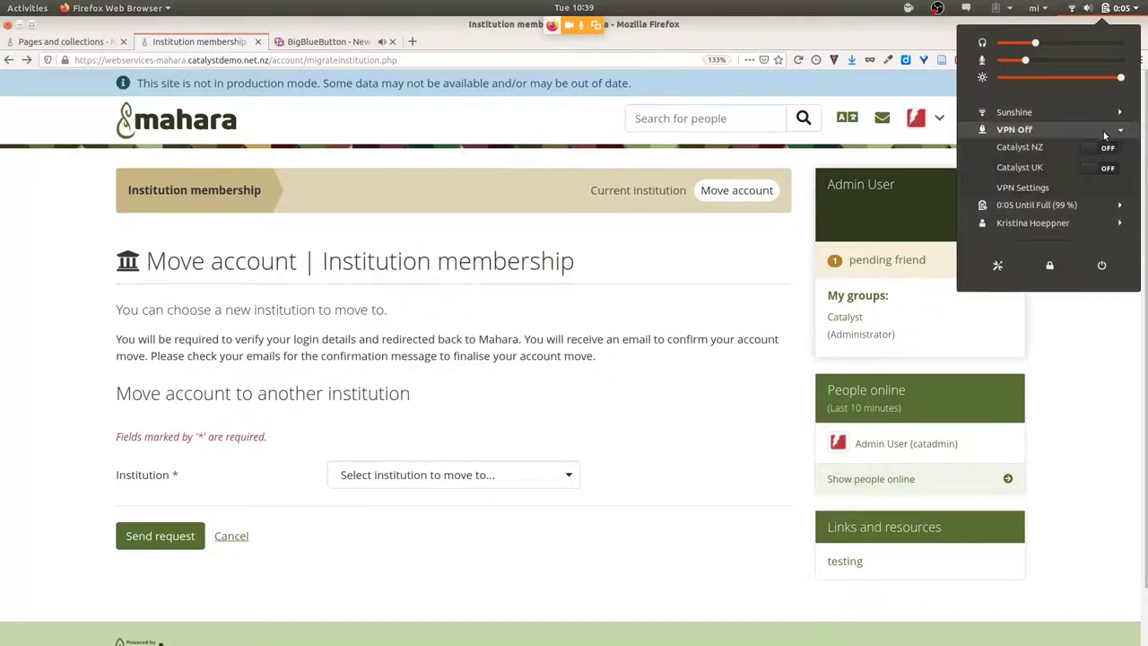
left_click(1105, 148)
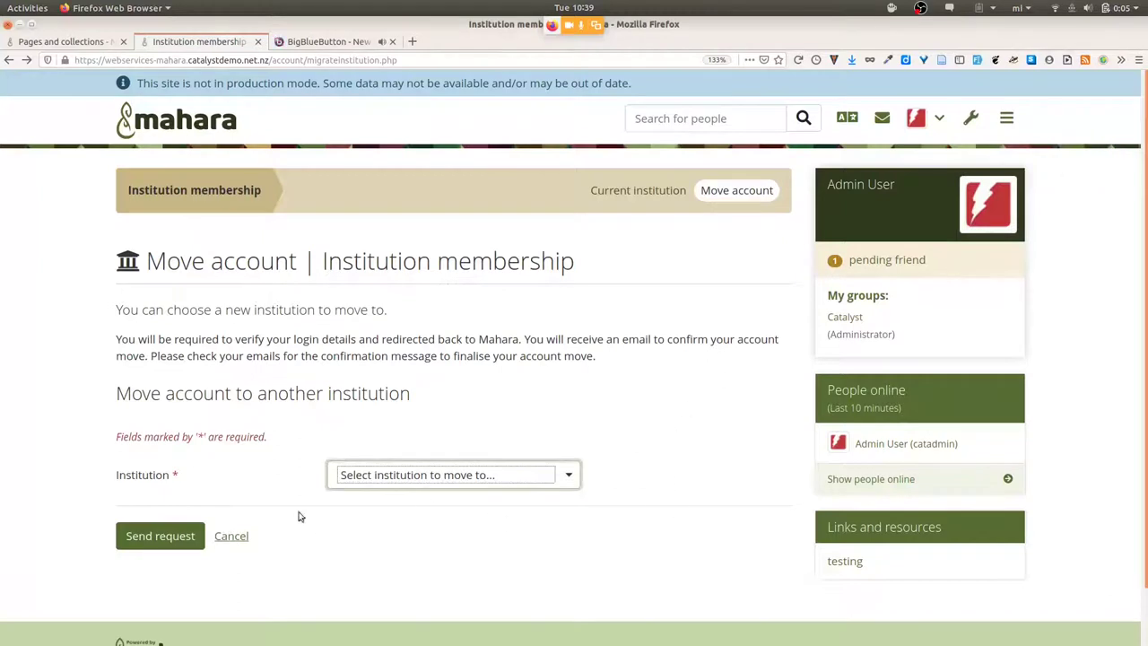
Send the request to move the account to Catalyst IT Limited Identity Server - SAML and choose LDAP User Directory as the authentication source
left_click(518, 482)
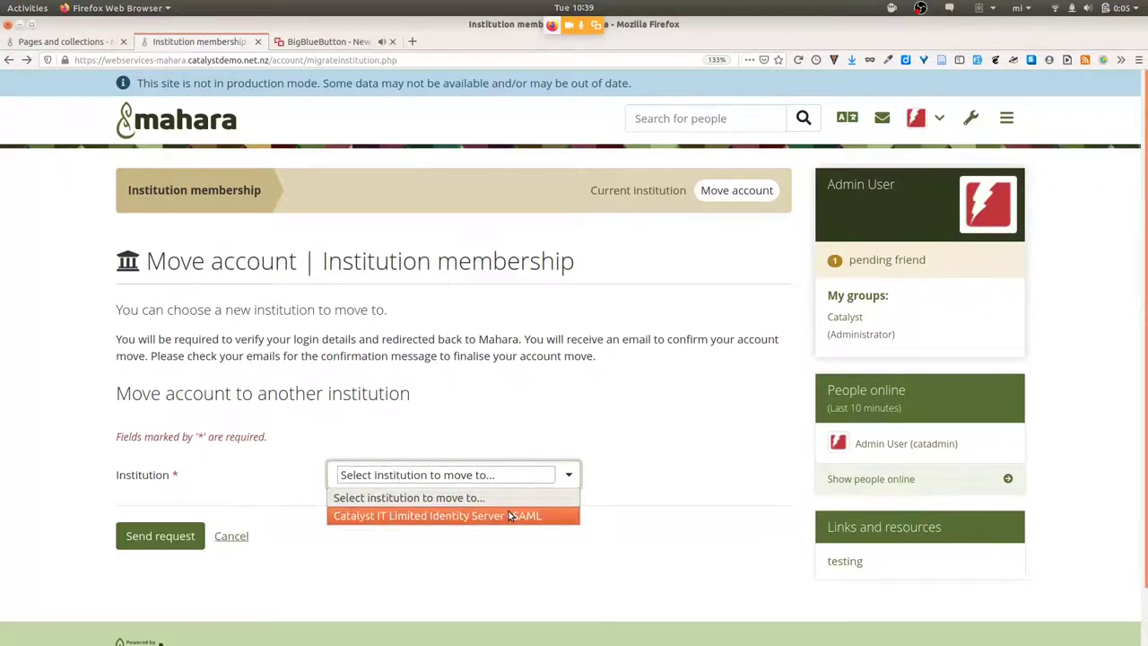
left_click(509, 516)
left_click(151, 538)
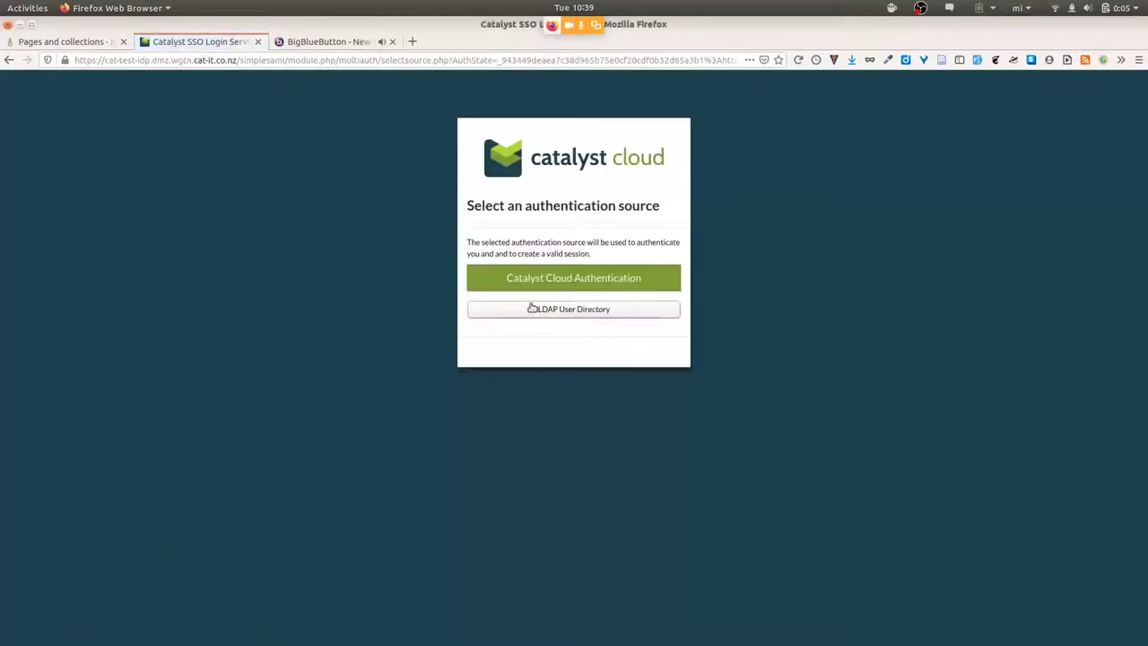
left_click(556, 310)
left_click(556, 310)
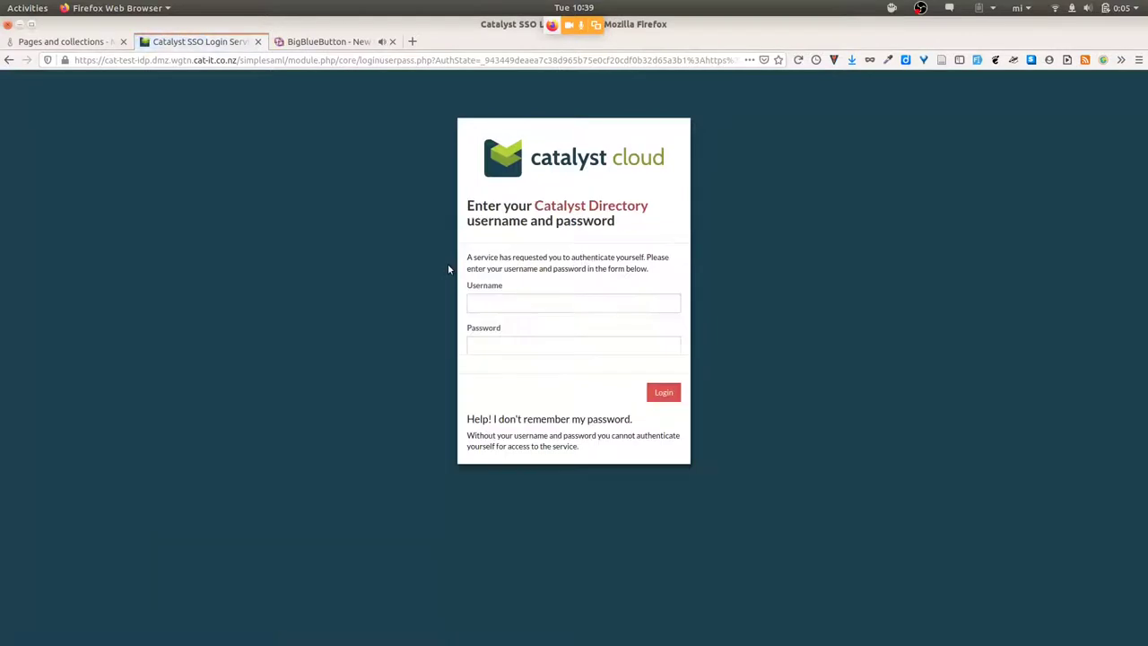
Log in to the Catalyst Directory by entering the account username and password
left_click(516, 303)
type("kr")
key("Down")
key("Down")
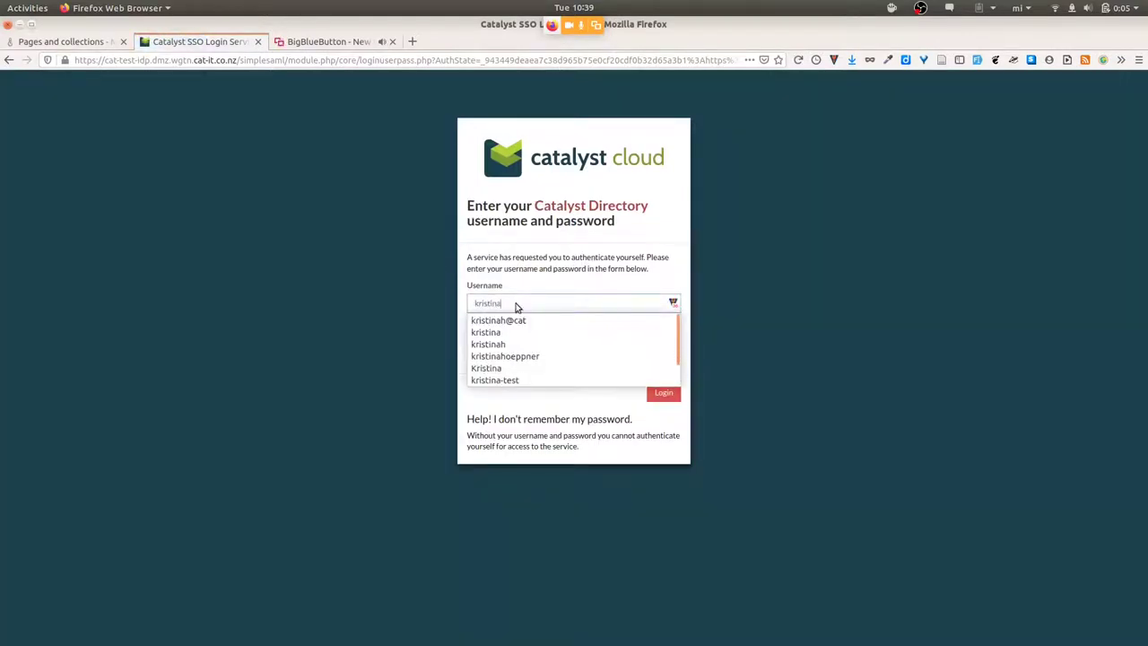
key("Tab")
type("•••••••••••••••••••")
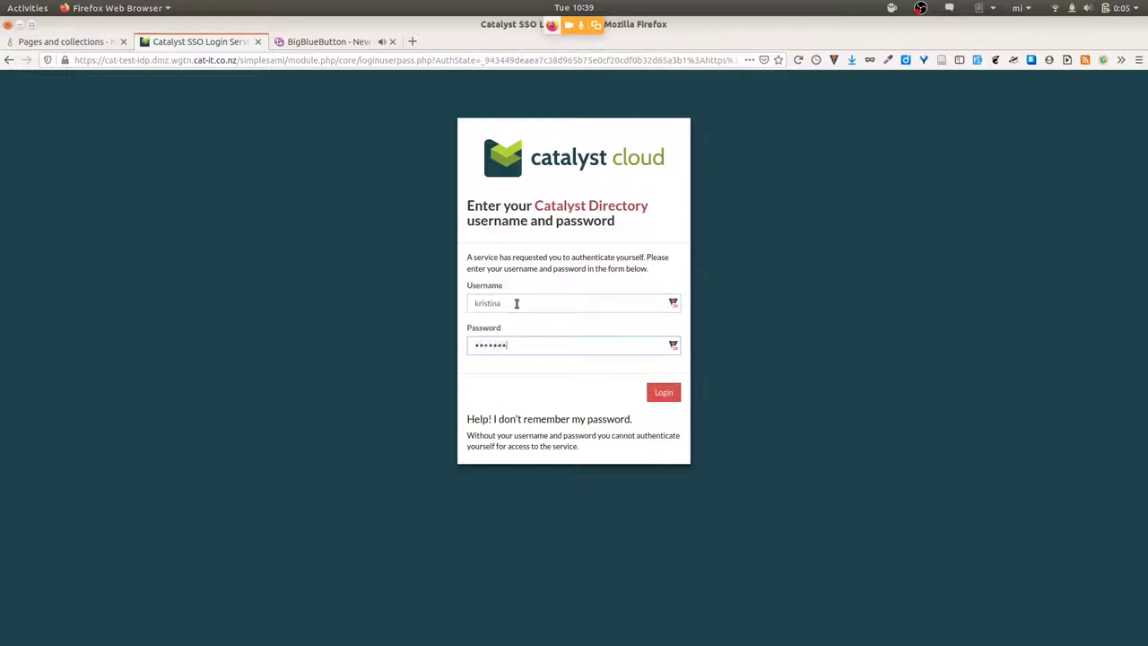
type("•••••••••")
key("Return")
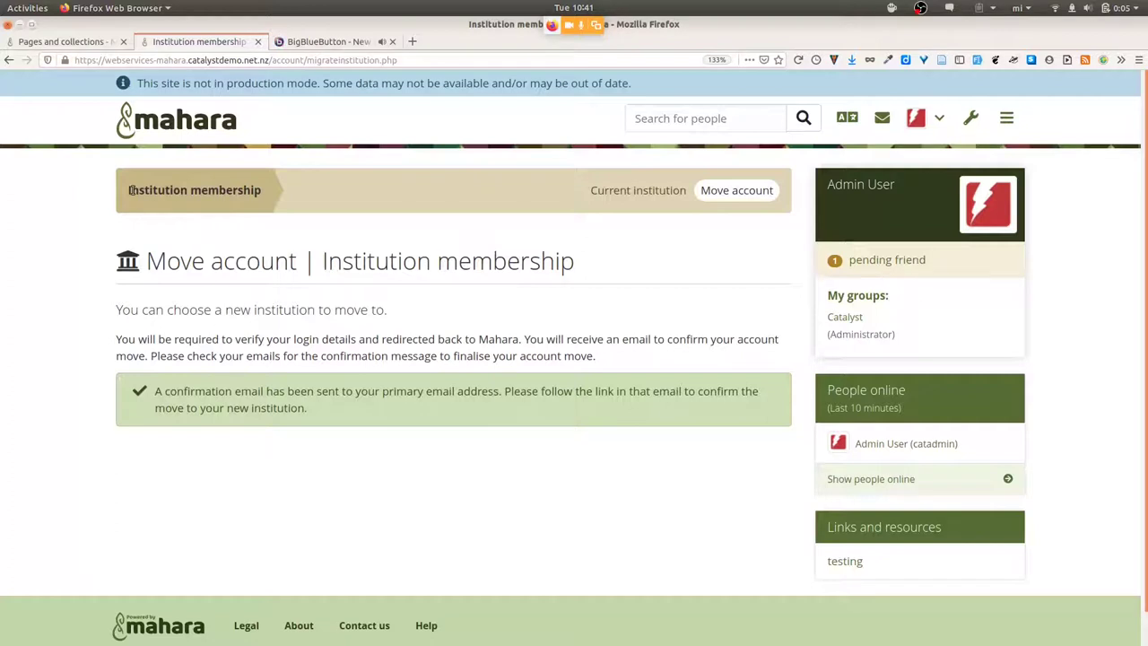
Switch from Mahara to the slide presentation window and advance to the "Personal group labels" slide
key("alt+Tab")
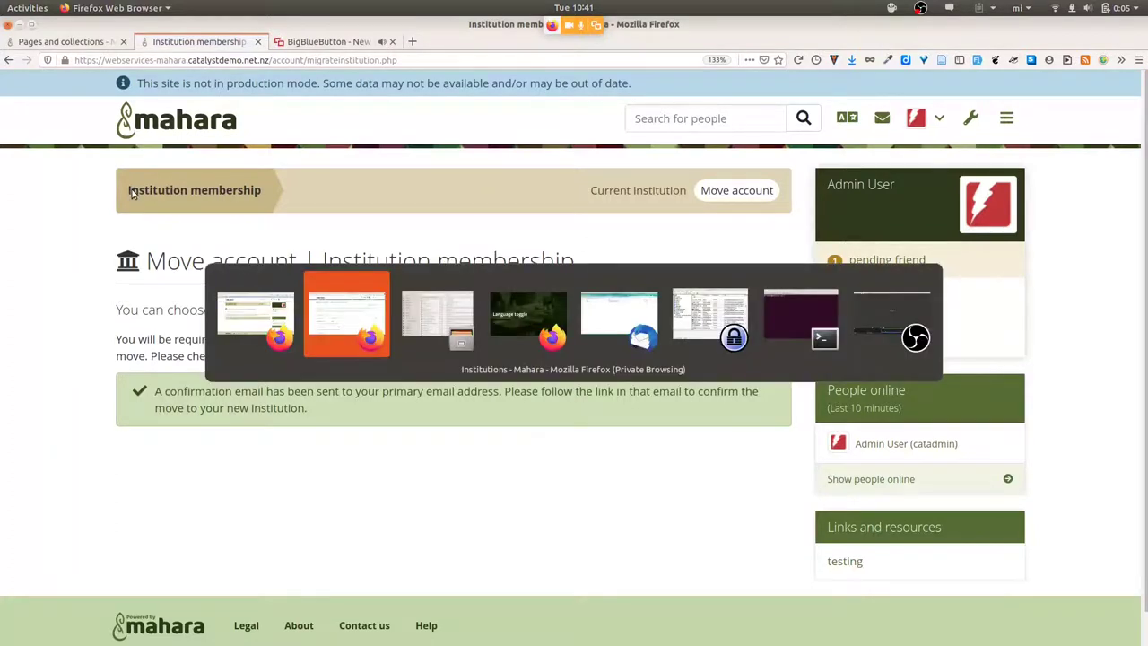
key("alt+Tab")
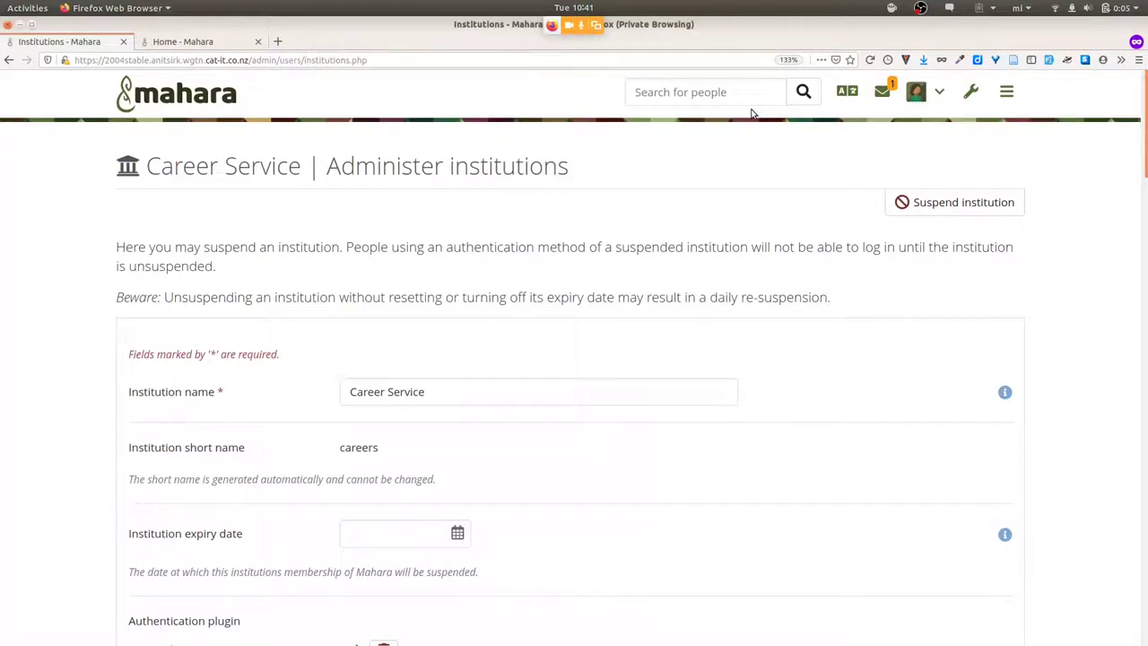
key("alt+Tab")
key("alt+Tab")
key("alt+Tab")
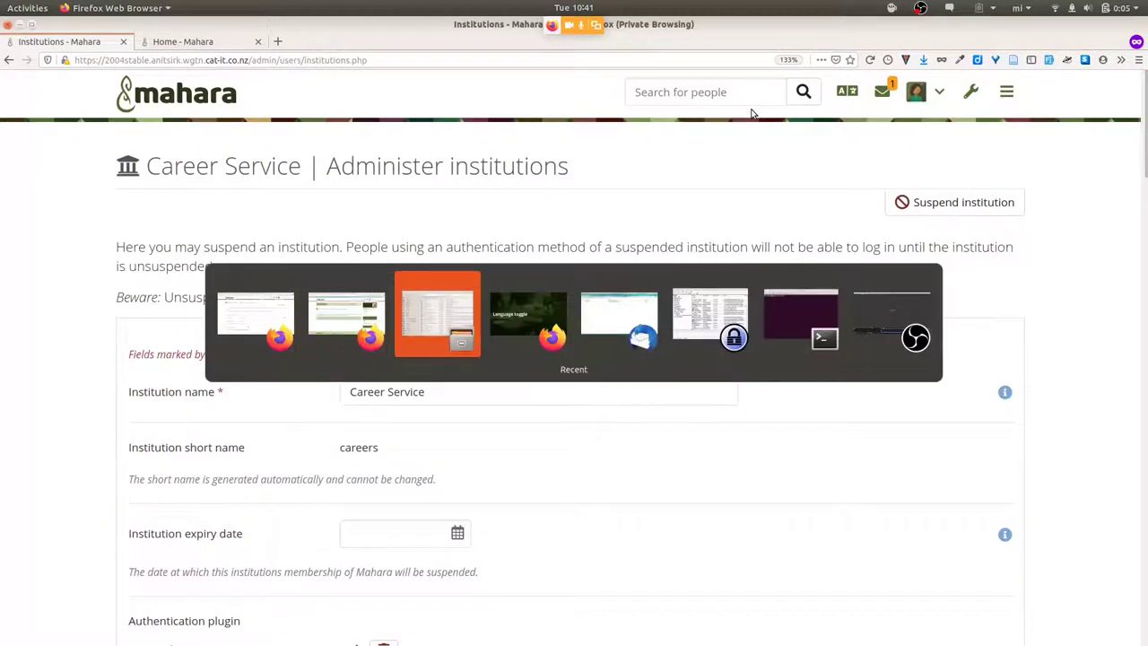
key("Right")
key("Right")
key("Right")
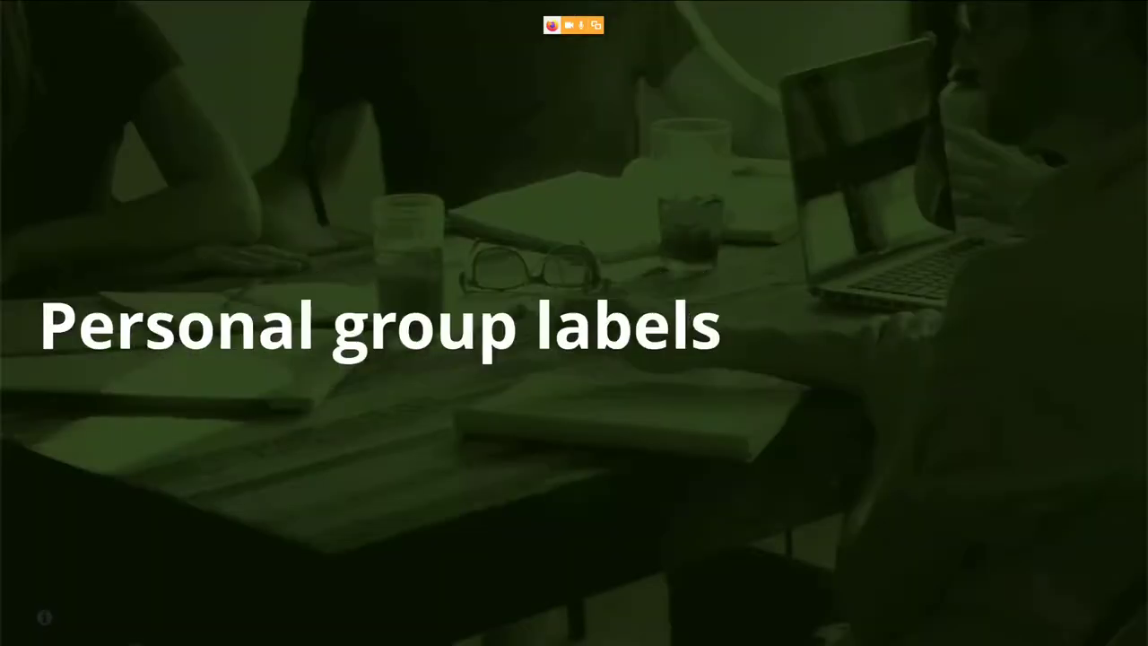
key("Right")
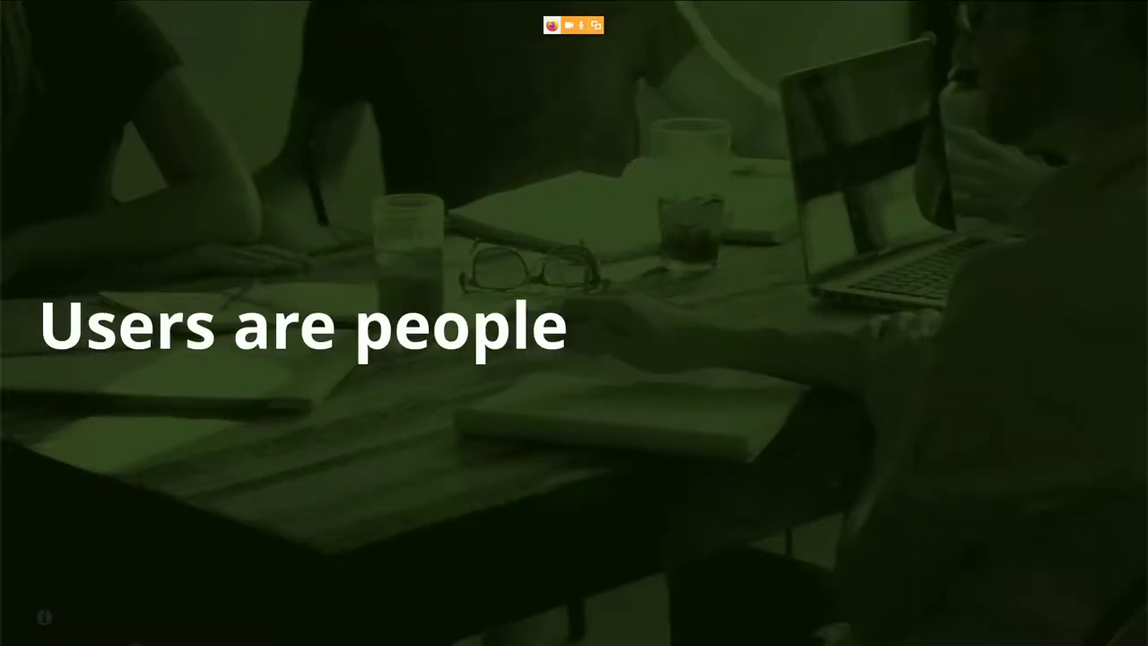
key("Right")
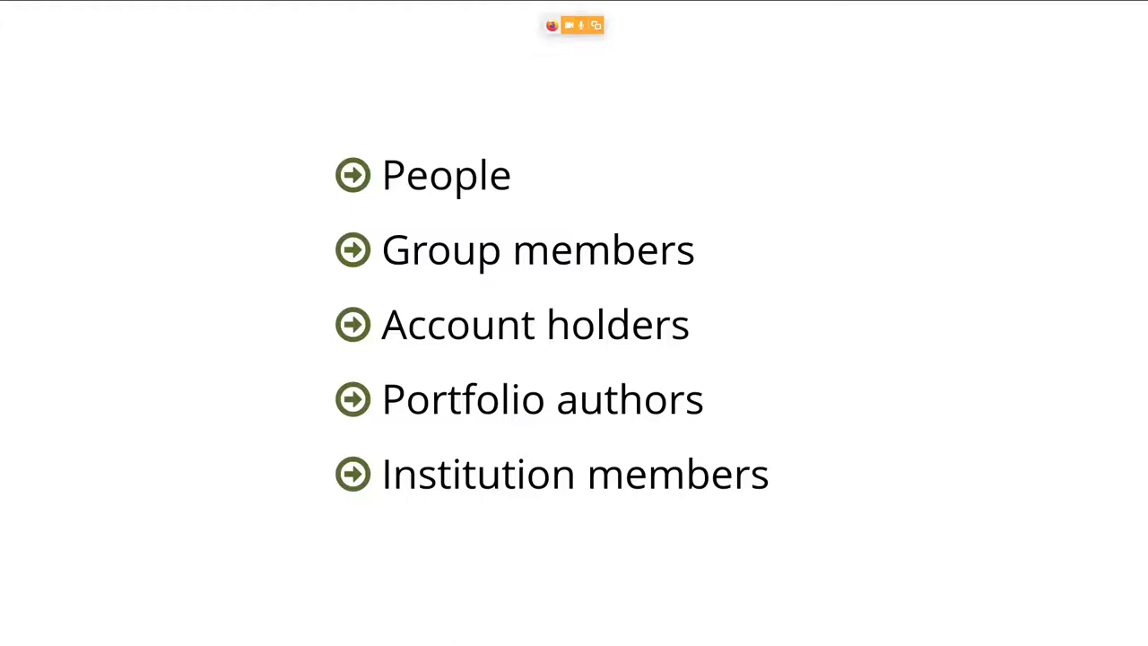
key("Right")
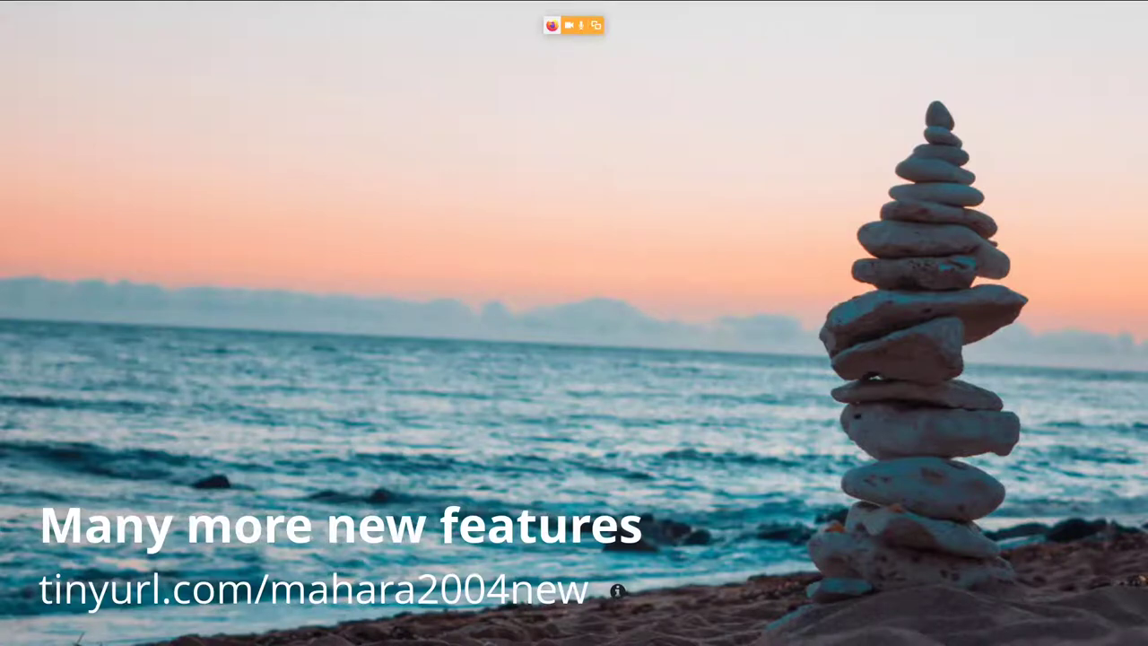
key("Right")
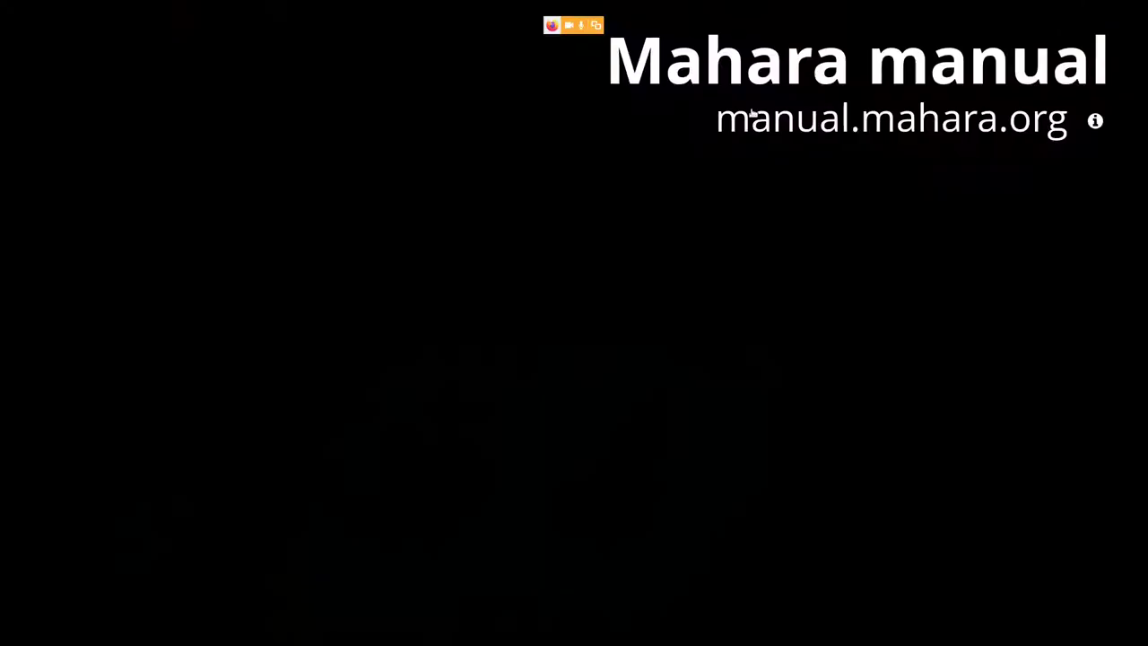